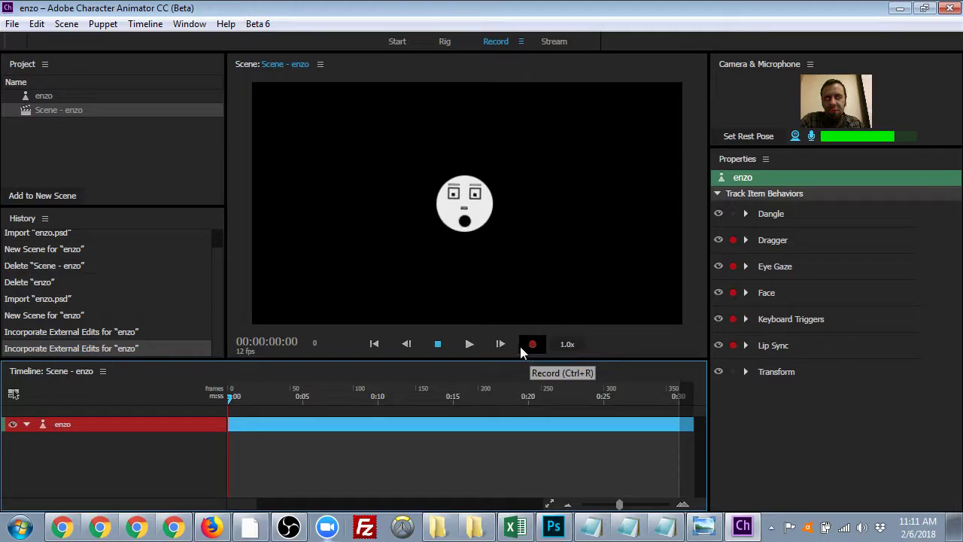
- Show the properties of the enzo scene instead of the puppet's, and set the frame rate to 24 fps
click(241, 350)
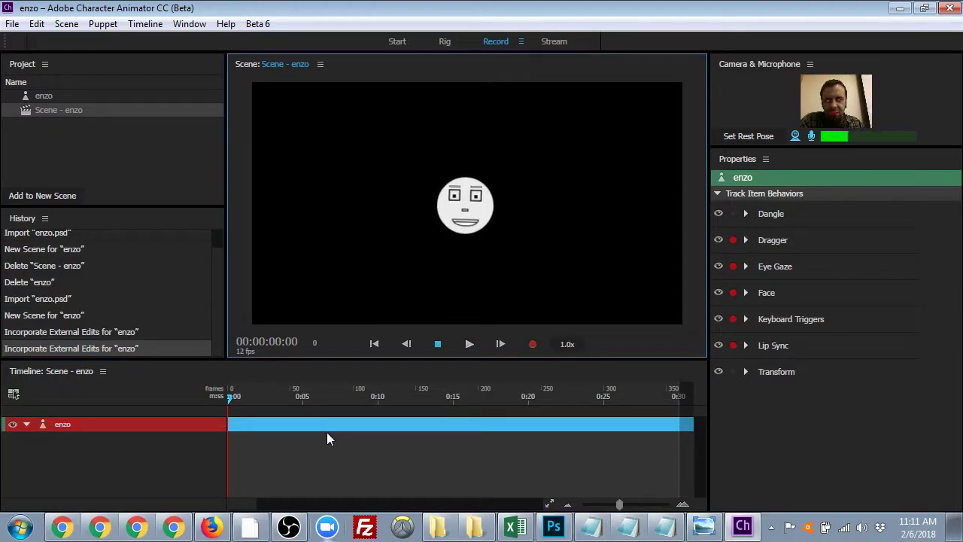
click(439, 452)
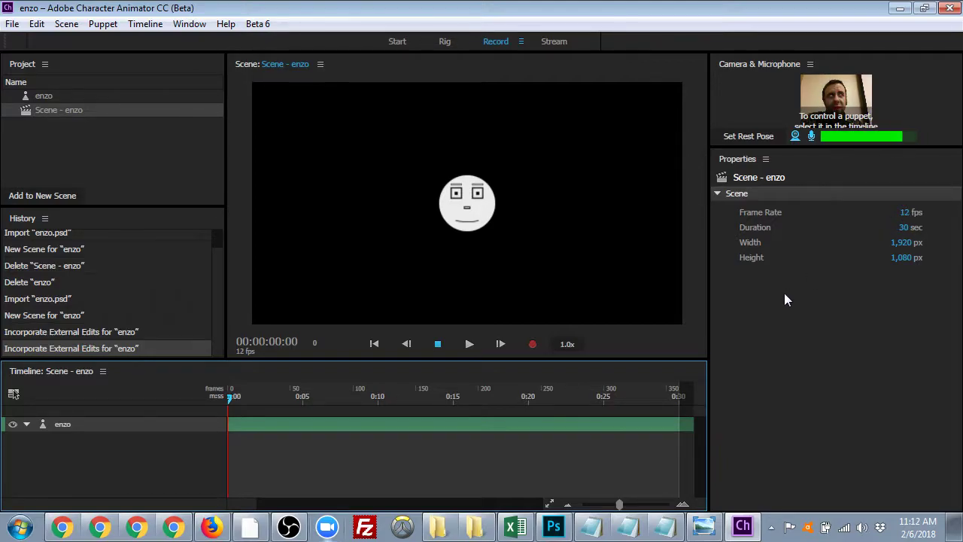
click(907, 215)
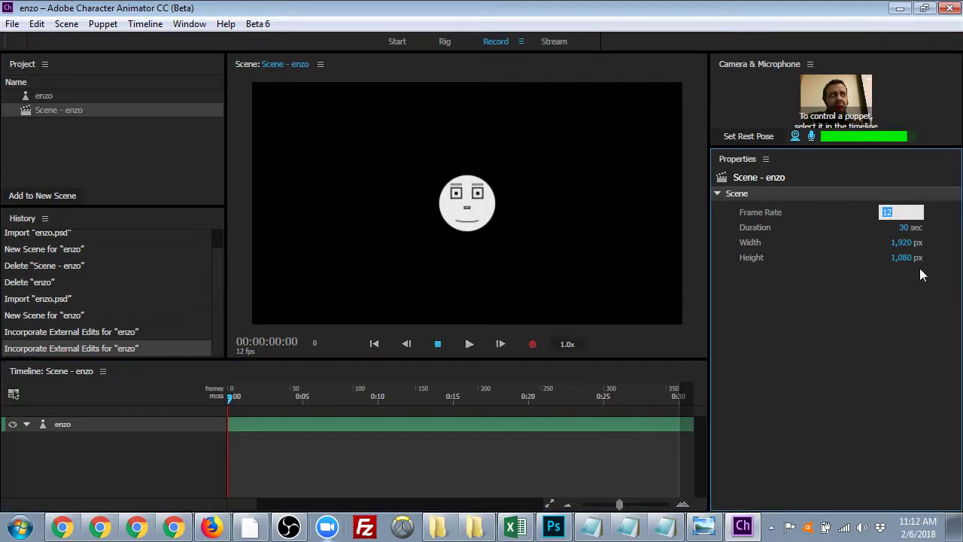
key(BackSpace)
text(24)
key(Return)
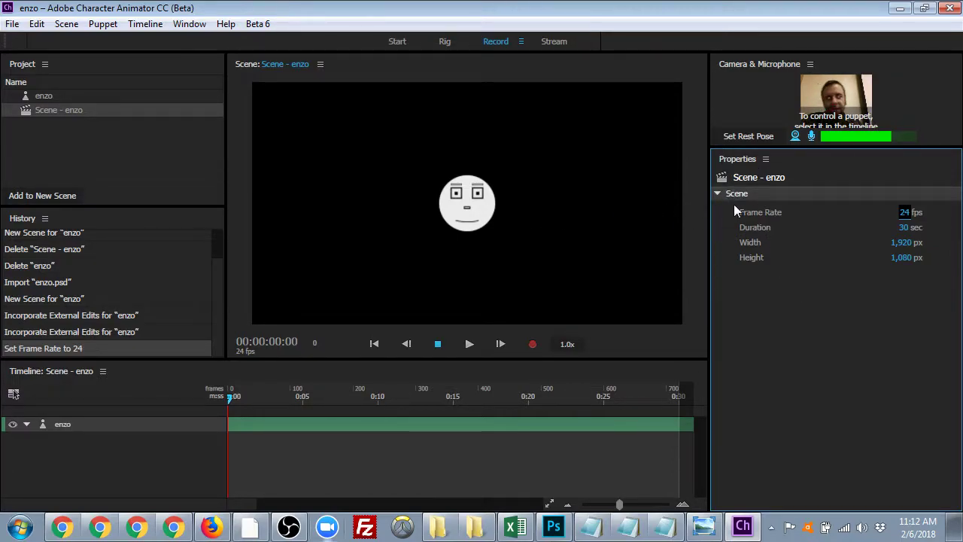
- Set the enzo scene's frame rate to 12 fps
click(42, 100)
click(45, 110)
click(306, 462)
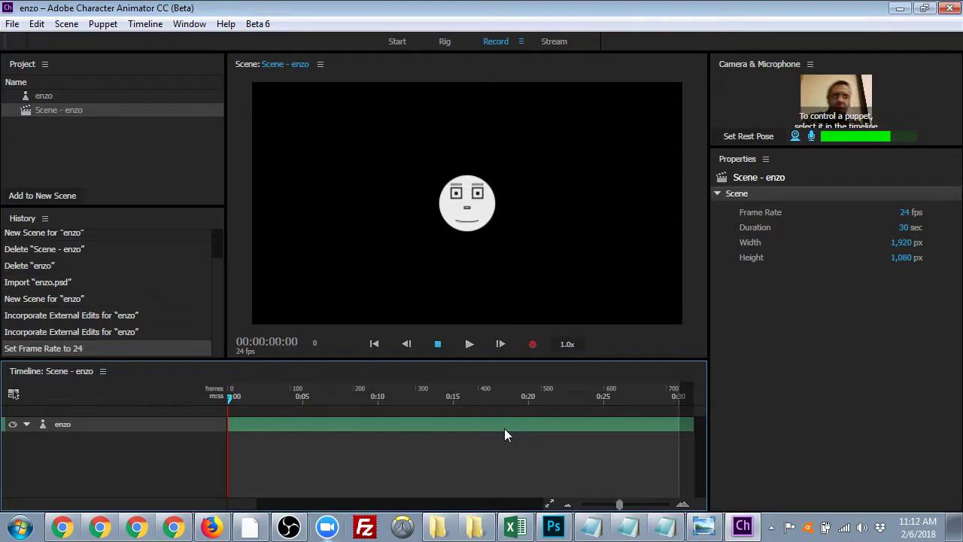
click(905, 212)
text(12)
key(Return)
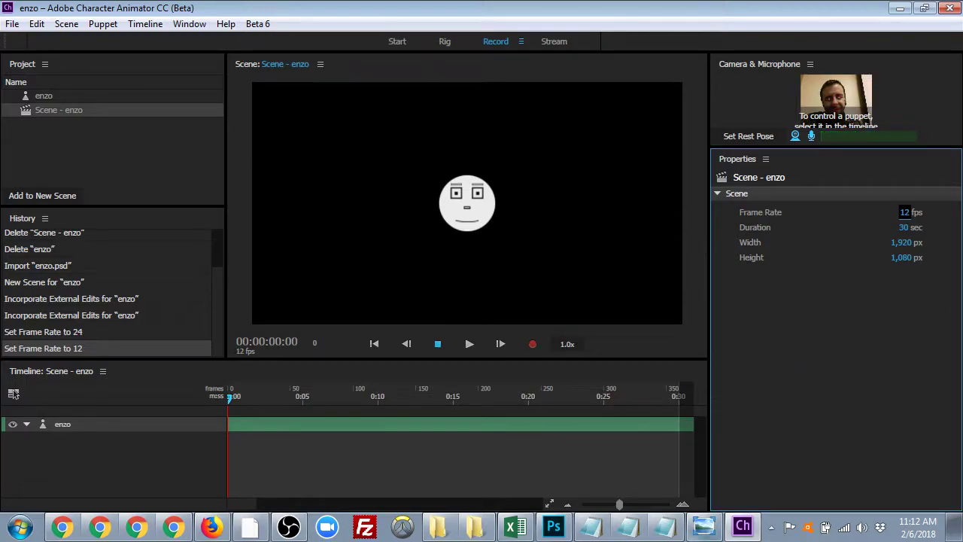
- Switch to Photoshop to save the enzo.psd artwork, and view the mouth shapes in picmouth.jpg
click(553, 525)
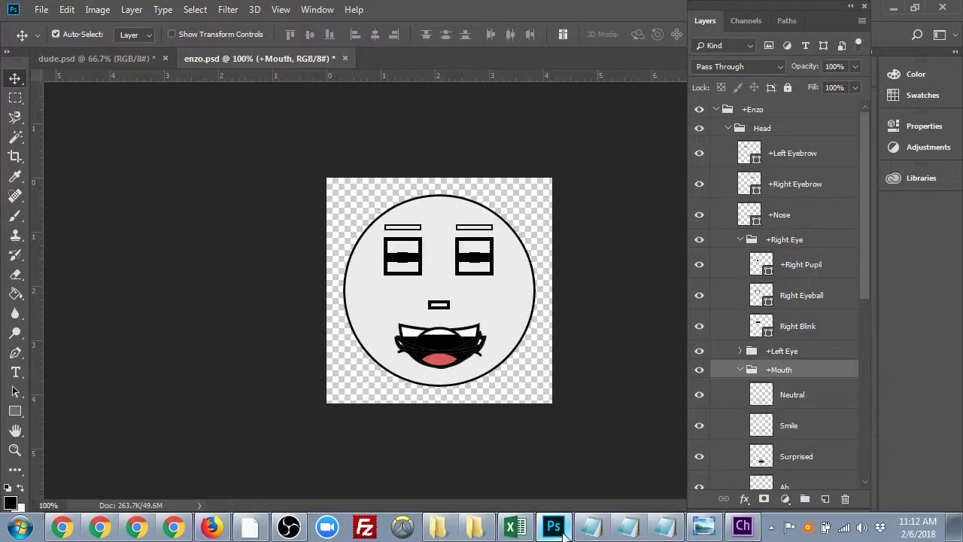
click(609, 367)
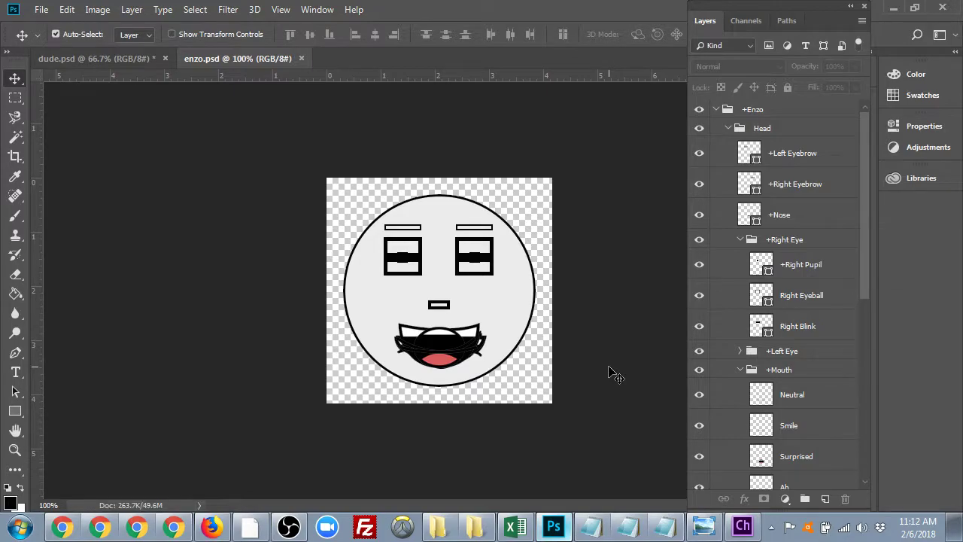
click(703, 525)
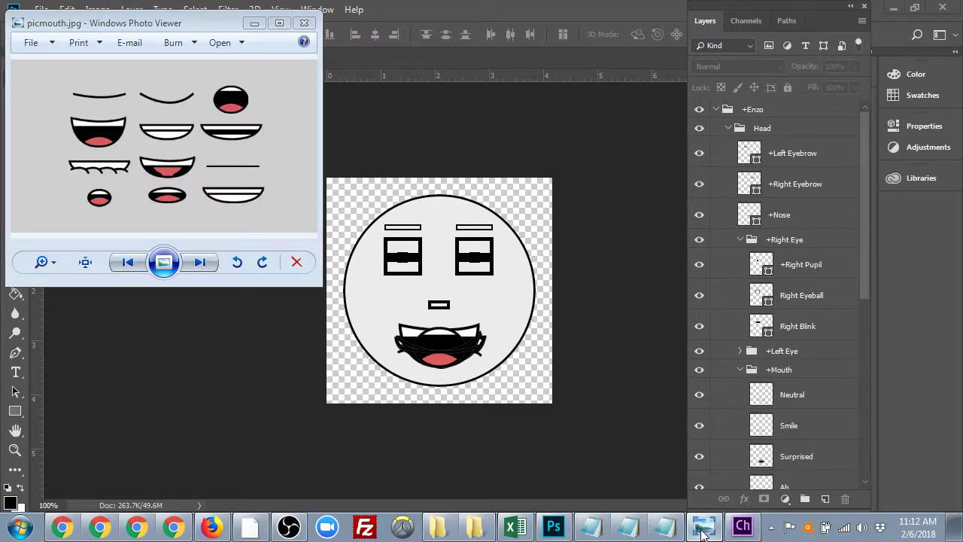
click(707, 531)
- Switch back to Character Animator and set the rest pose for the camera's face tracking
click(744, 529)
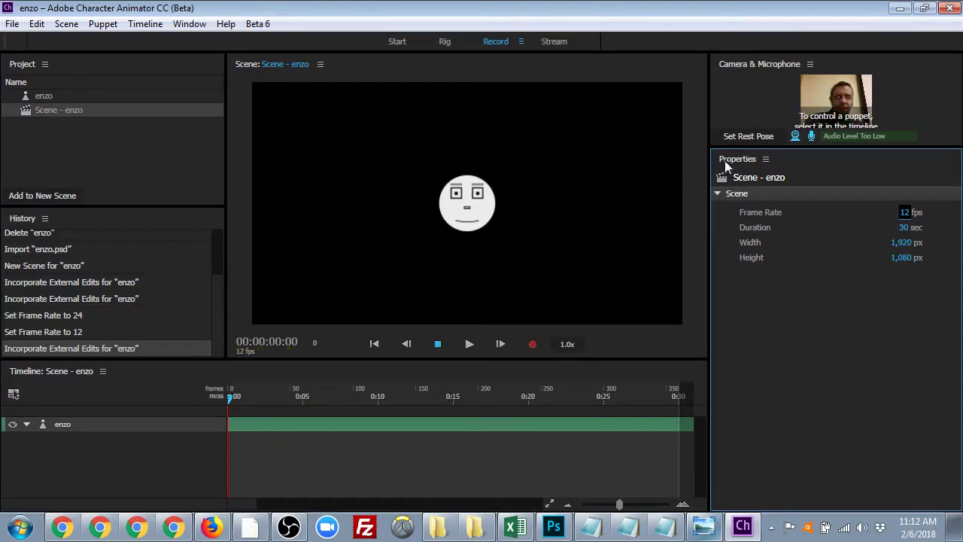
click(742, 137)
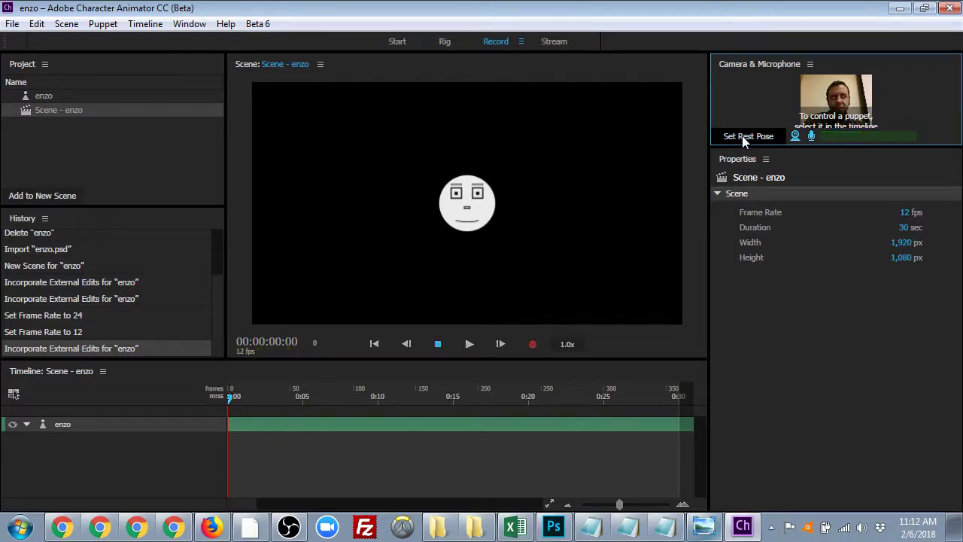
click(527, 154)
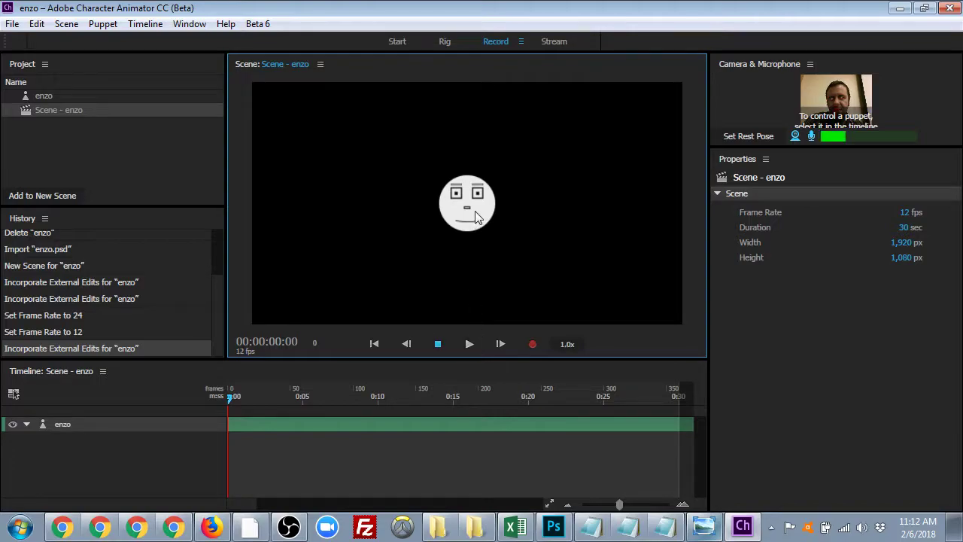
- Delete the enzo puppet and its scene from the project
click(43, 95)
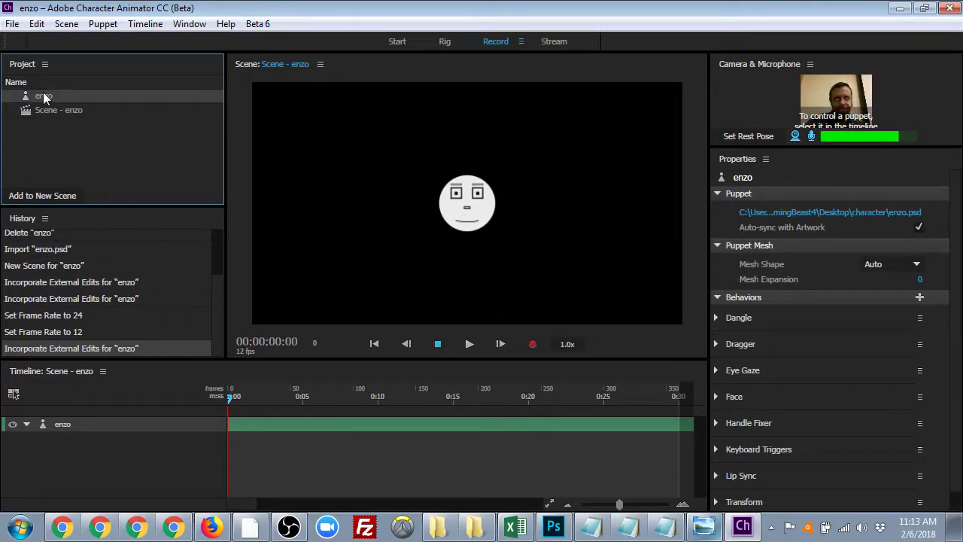
key(Delete)
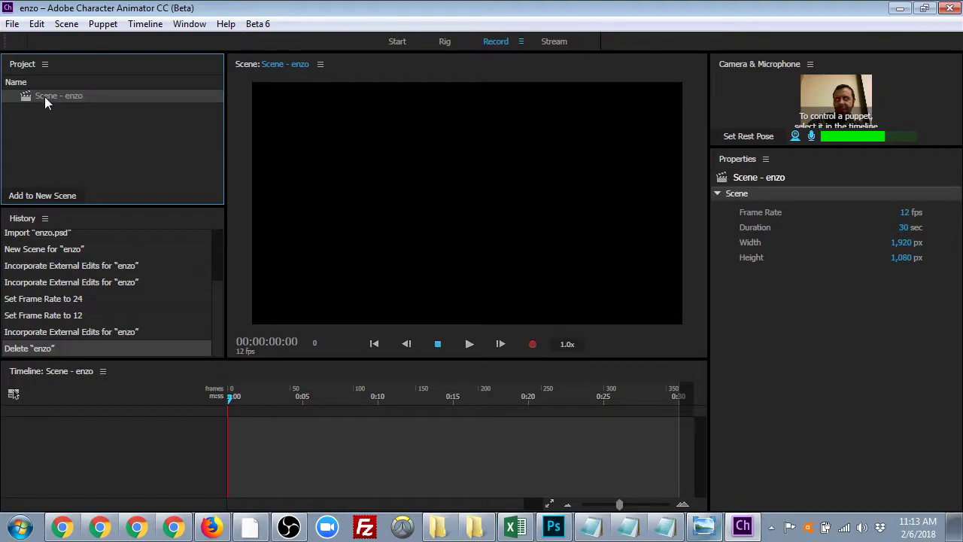
key(Delete)
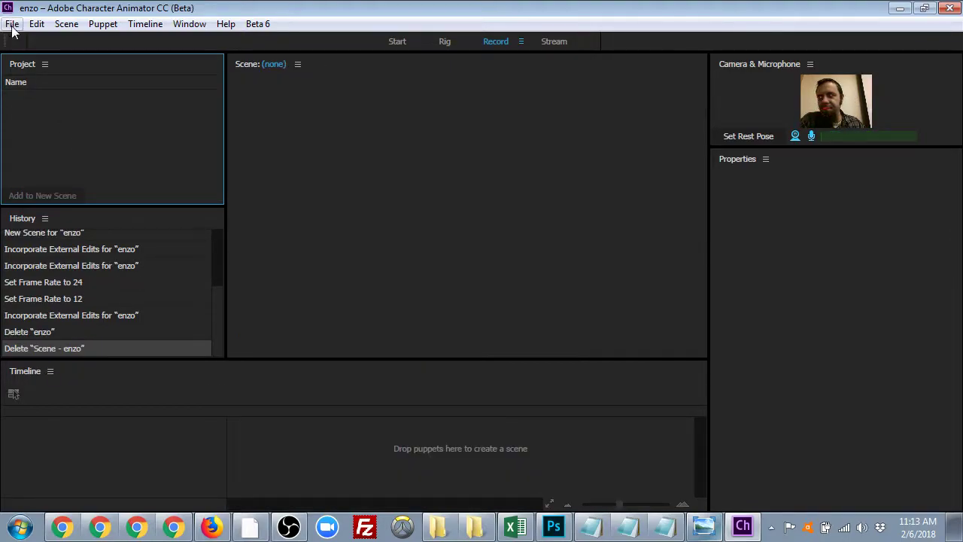
- Import enzo.psd from the character folder into the project as a puppet
click(538, 441)
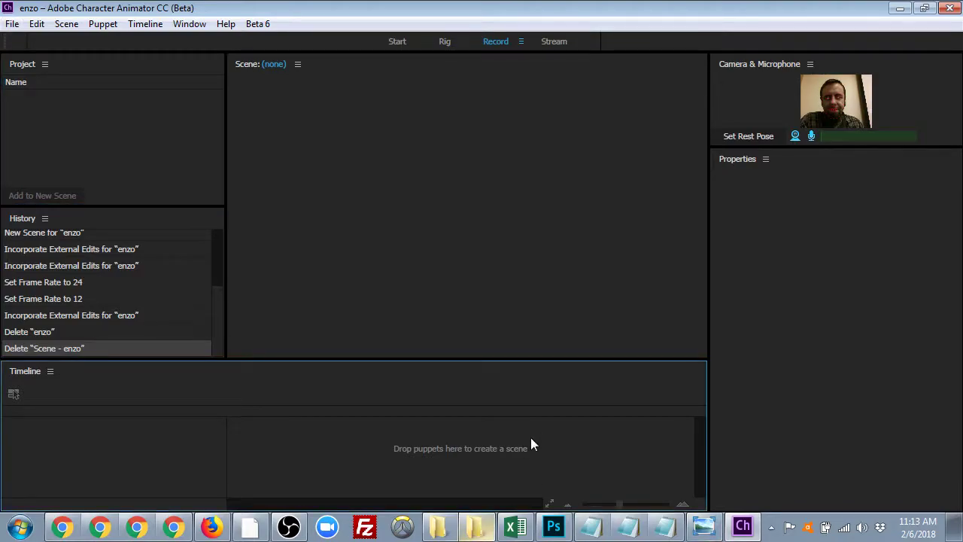
click(12, 23)
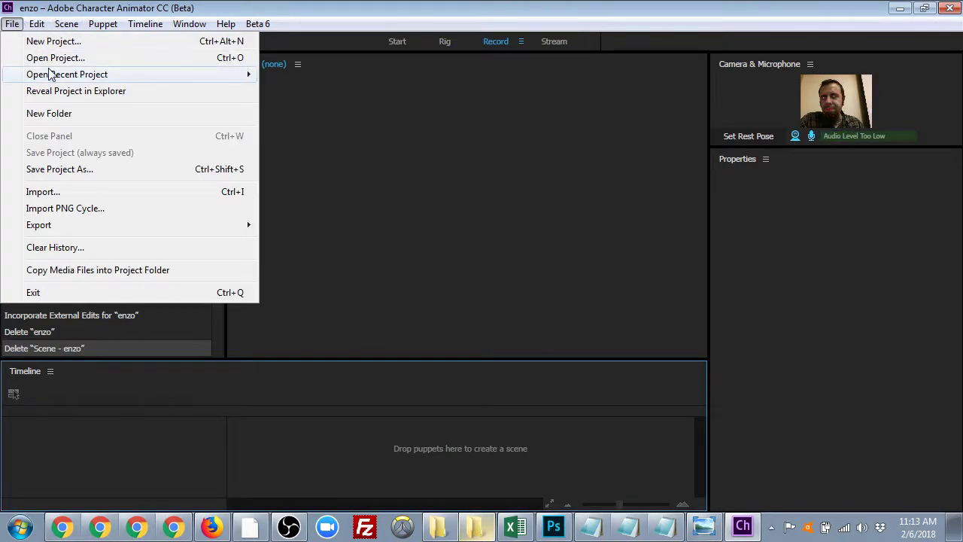
click(73, 193)
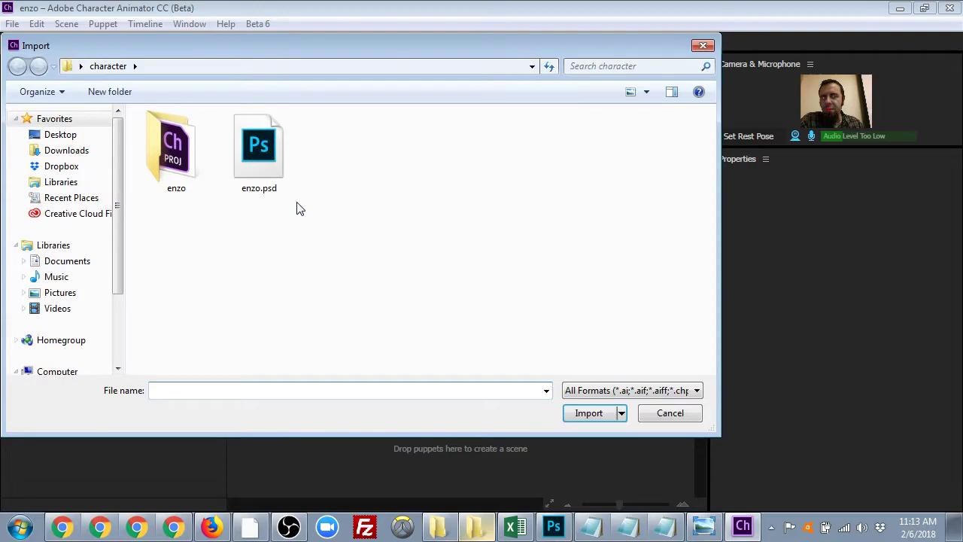
double_click(256, 148)
- Add the imported enzo puppet to a new scene
click(50, 94)
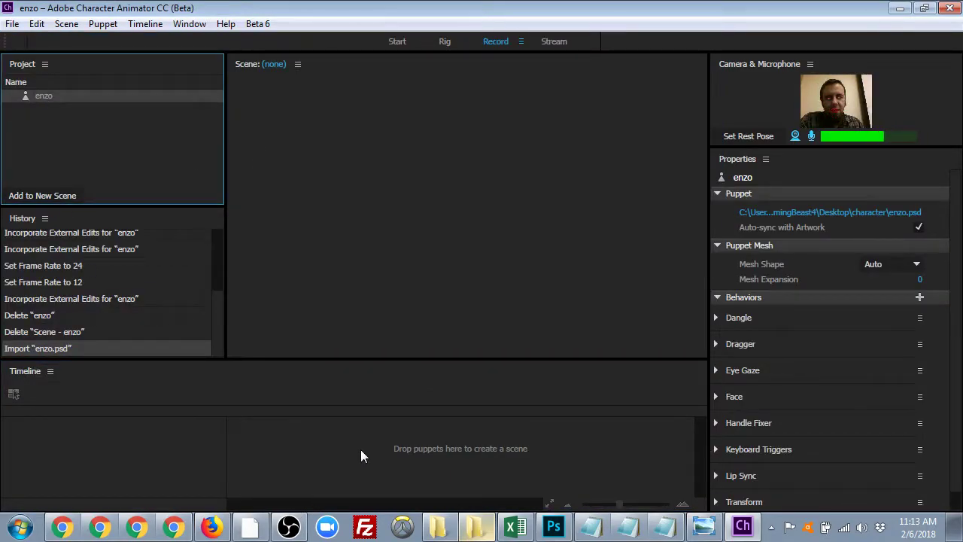
click(504, 446)
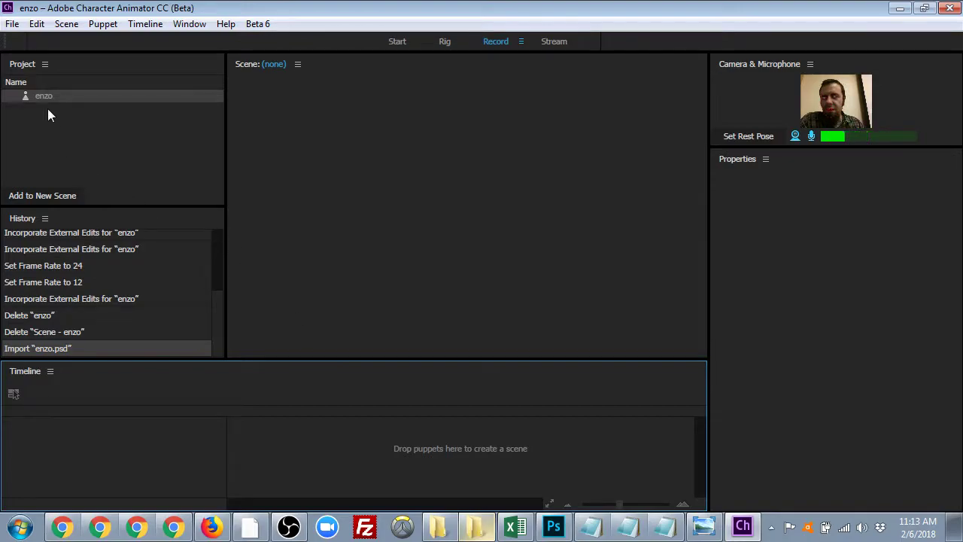
click(52, 196)
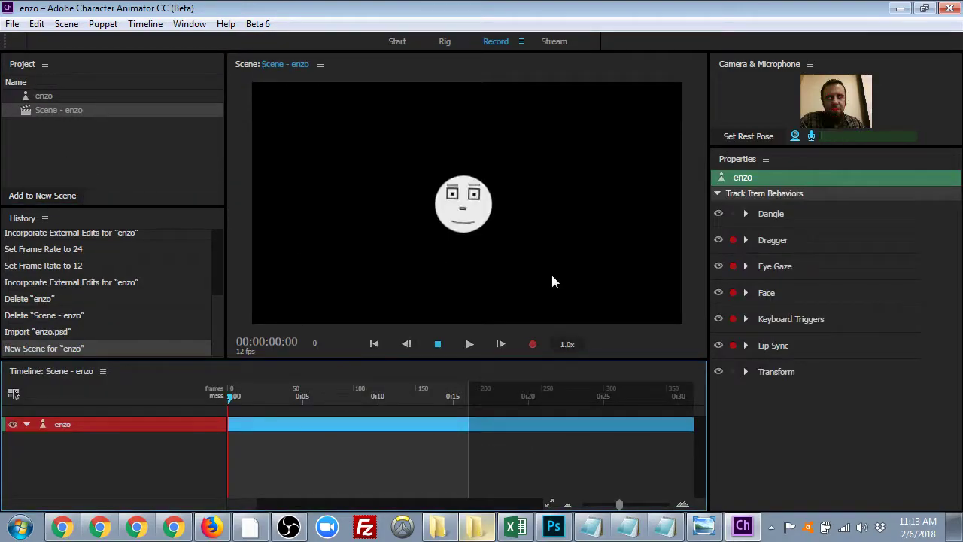
- Look at the puppet and scene entries in the project, and set the camera's rest pose again
click(561, 452)
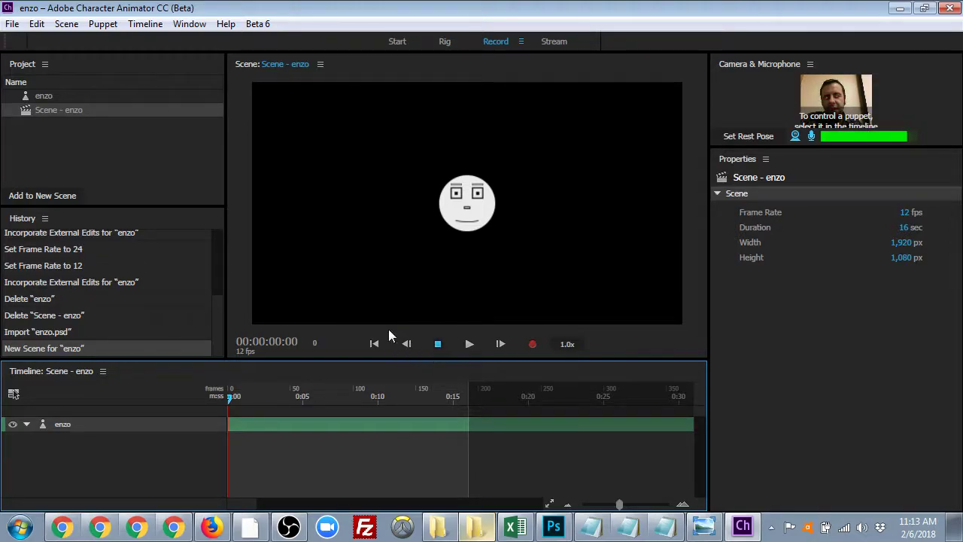
click(44, 97)
click(44, 112)
click(528, 267)
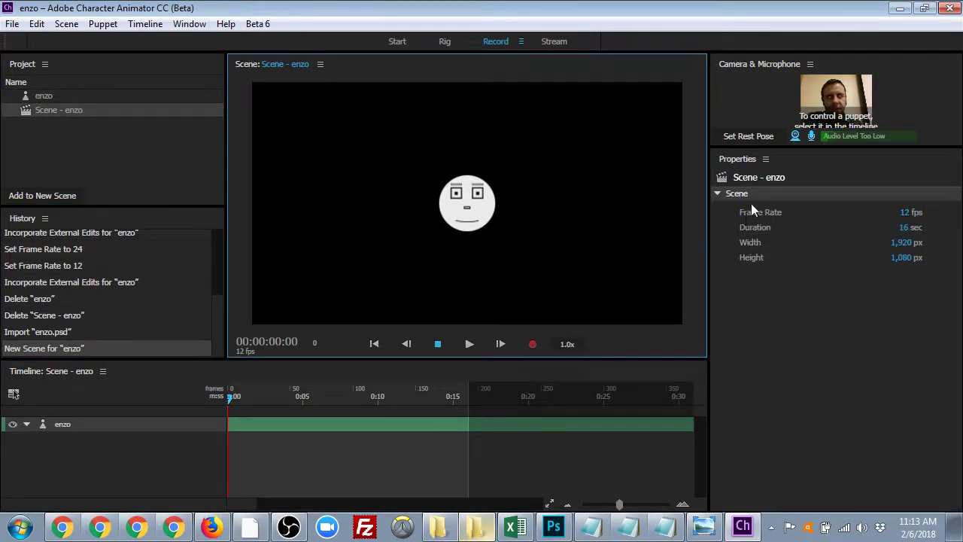
click(751, 141)
click(516, 200)
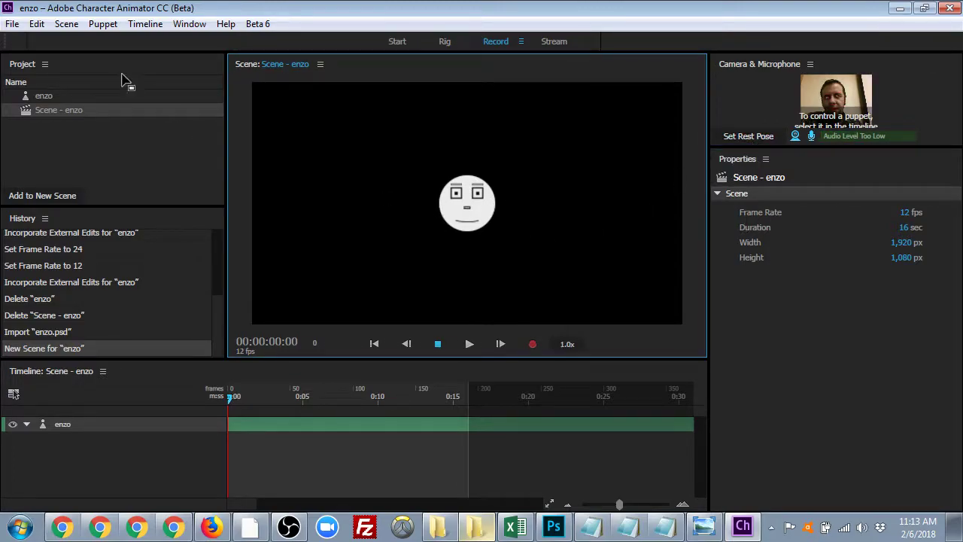
- Delete Scene - enzo from the project, keeping the enzo puppet
click(47, 94)
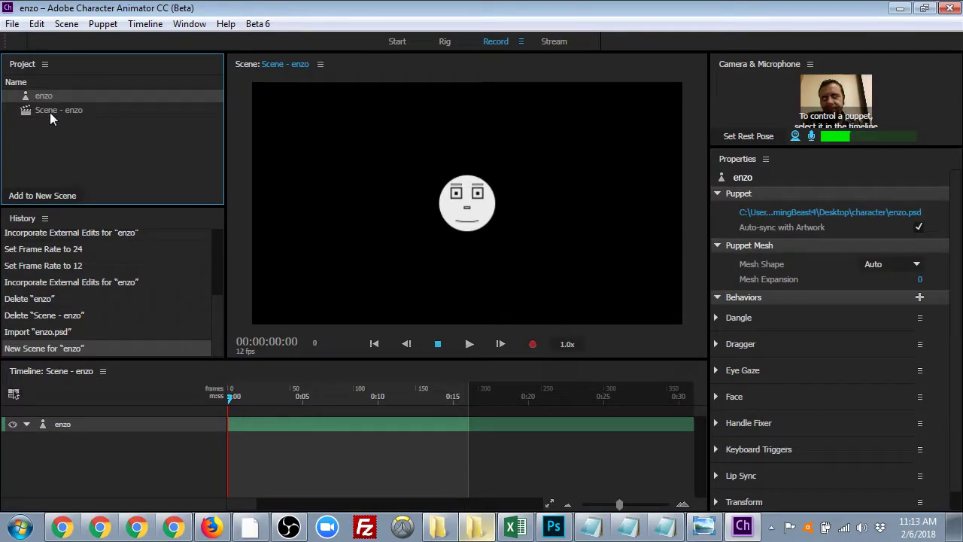
click(50, 112)
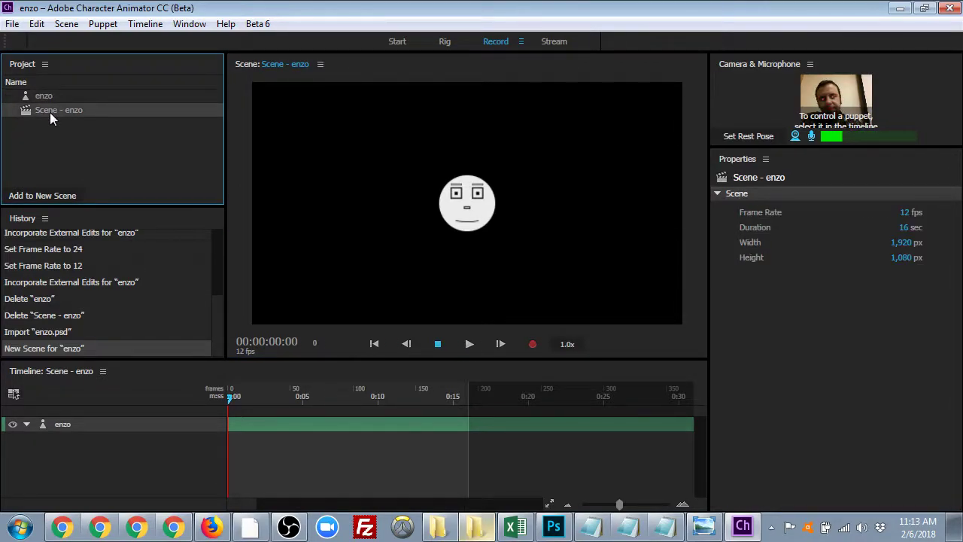
key(Delete)
- Create a new scene from the enzo puppet
click(46, 96)
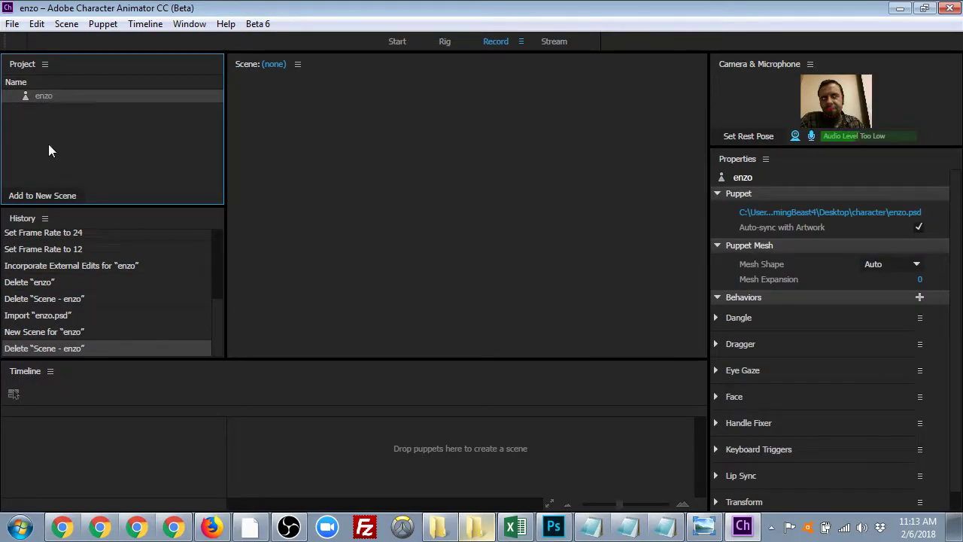
click(54, 196)
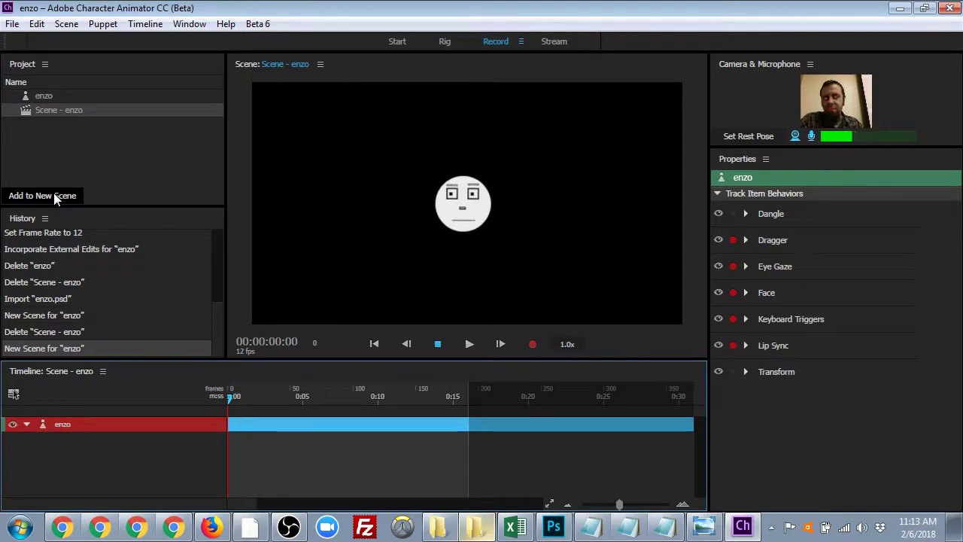
- Deselect and reselect the enzo track in the timeline repeatedly to compare the puppet with and without live camera control
click(368, 439)
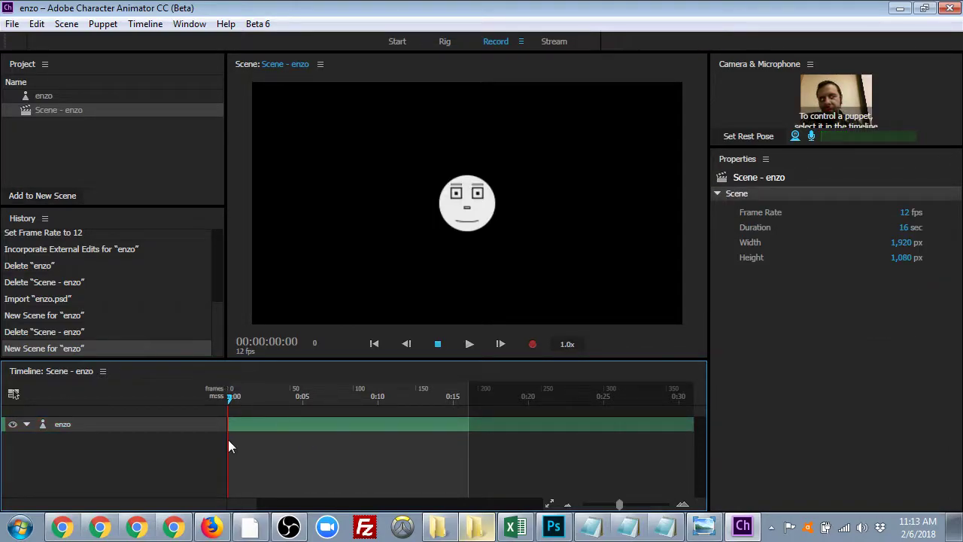
click(62, 425)
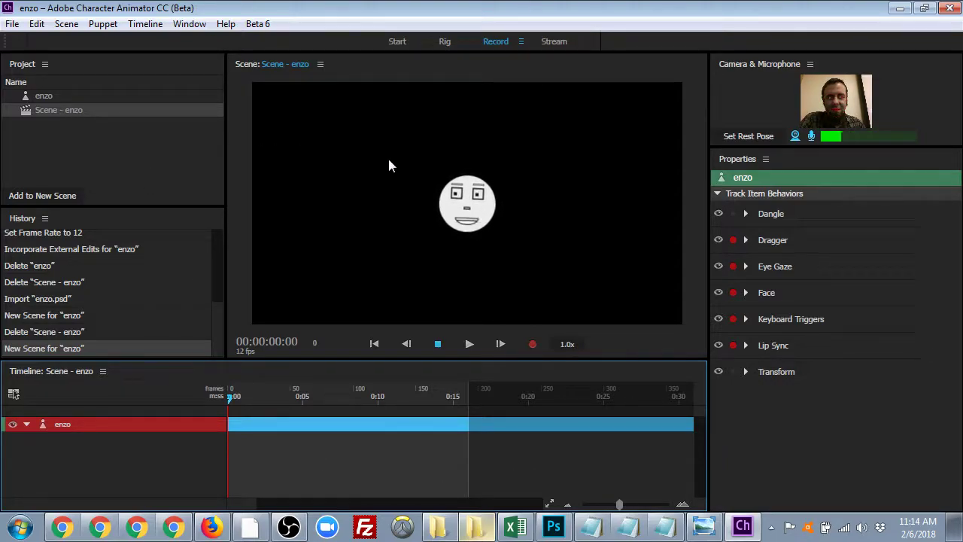
click(525, 478)
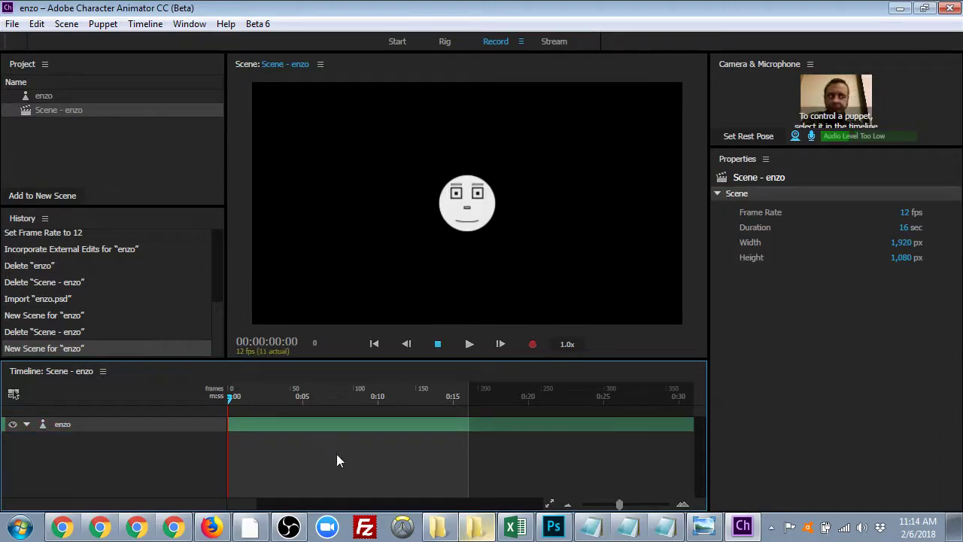
click(356, 426)
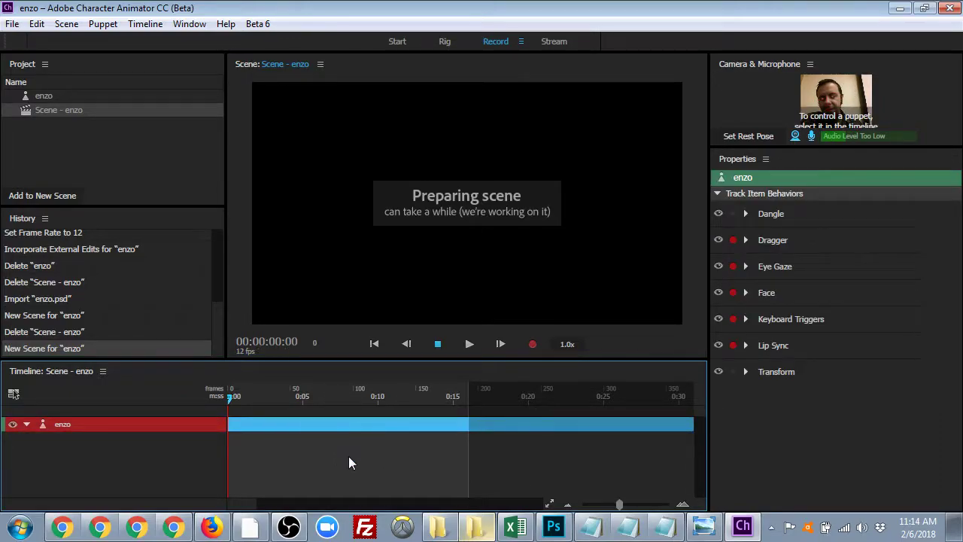
click(371, 455)
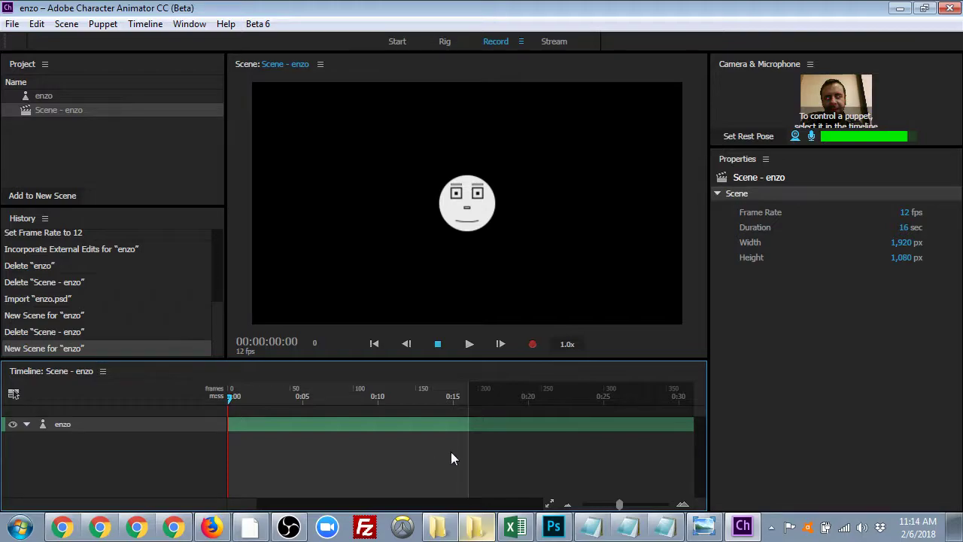
click(335, 423)
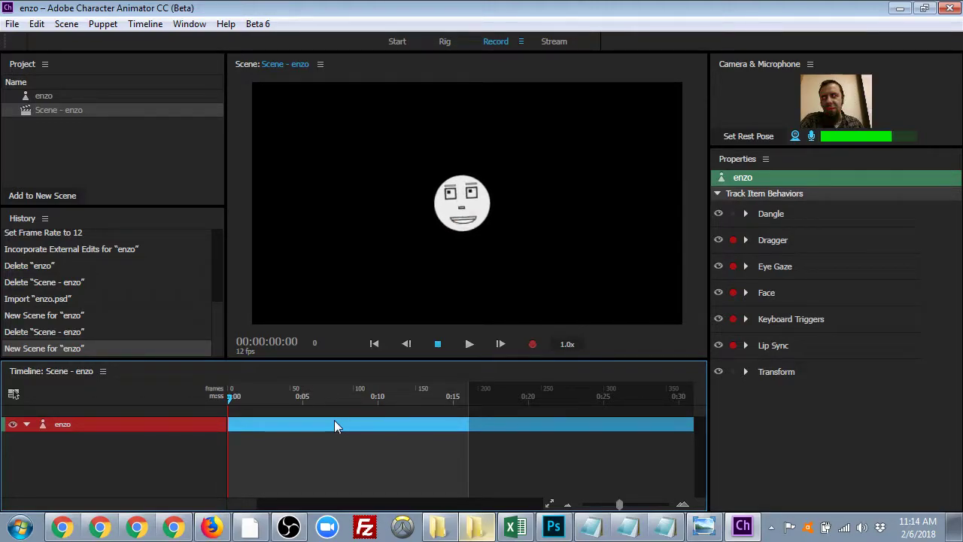
click(395, 463)
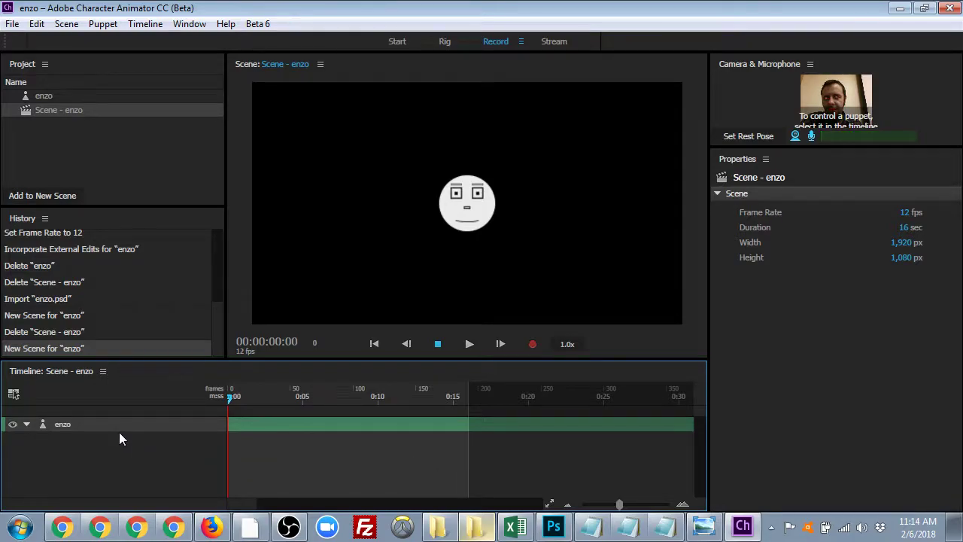
- Hide and show the enzo track again, and select and deselect it to compare the puppet with and without live control
click(12, 424)
click(12, 424)
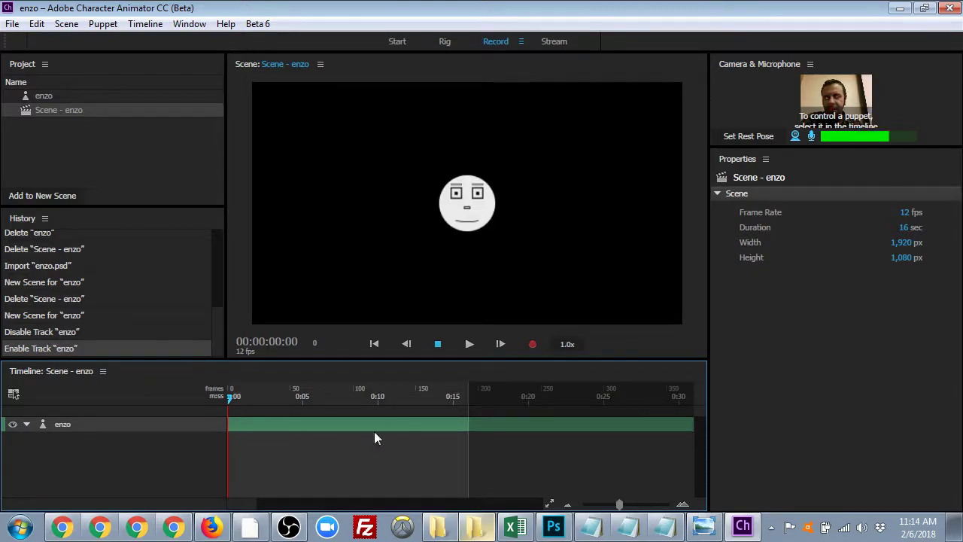
click(400, 426)
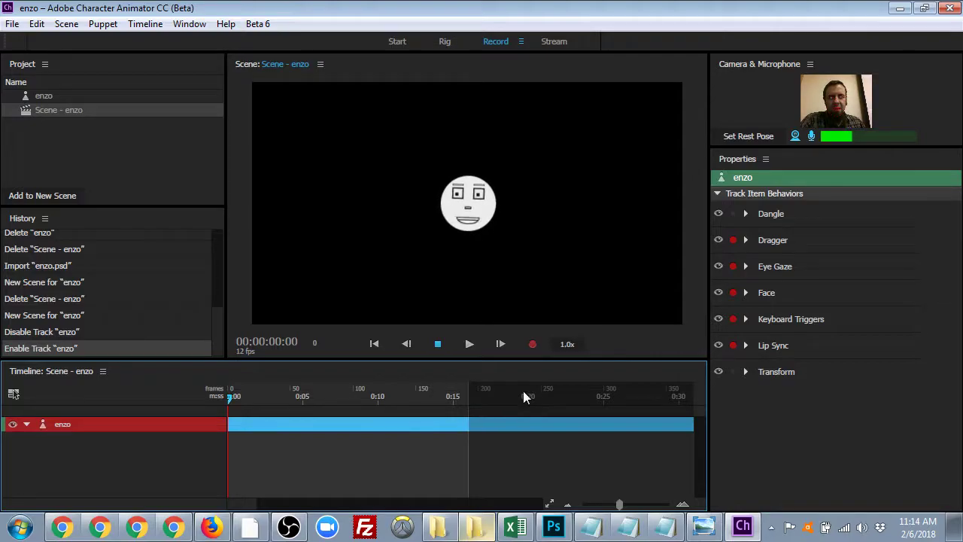
click(528, 462)
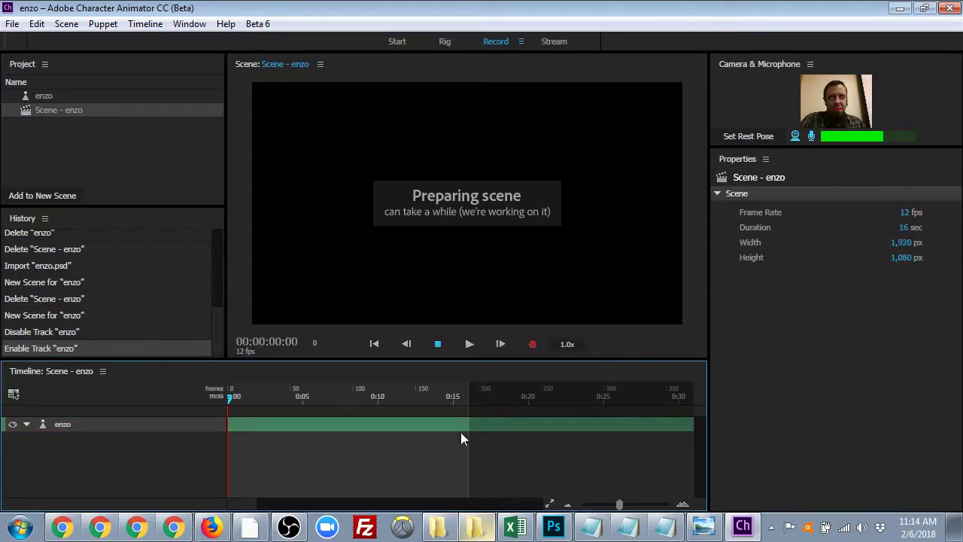
click(441, 423)
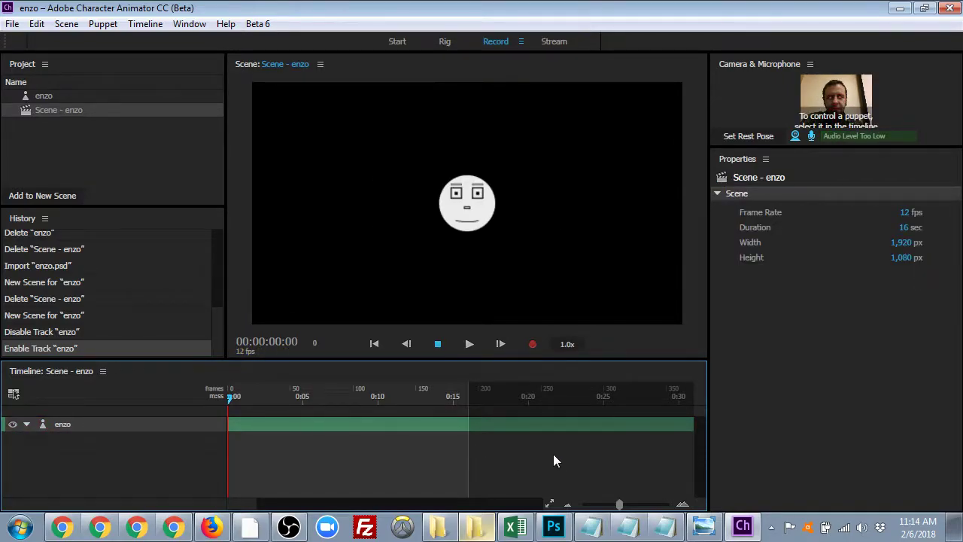
- Set the scene's frame rate to 24 fps
click(906, 211)
text(24)
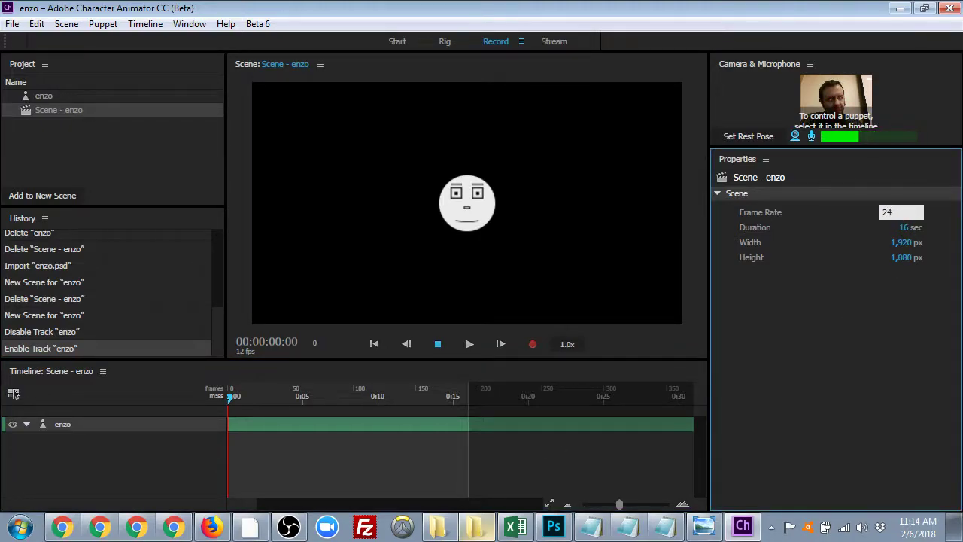
key(Return)
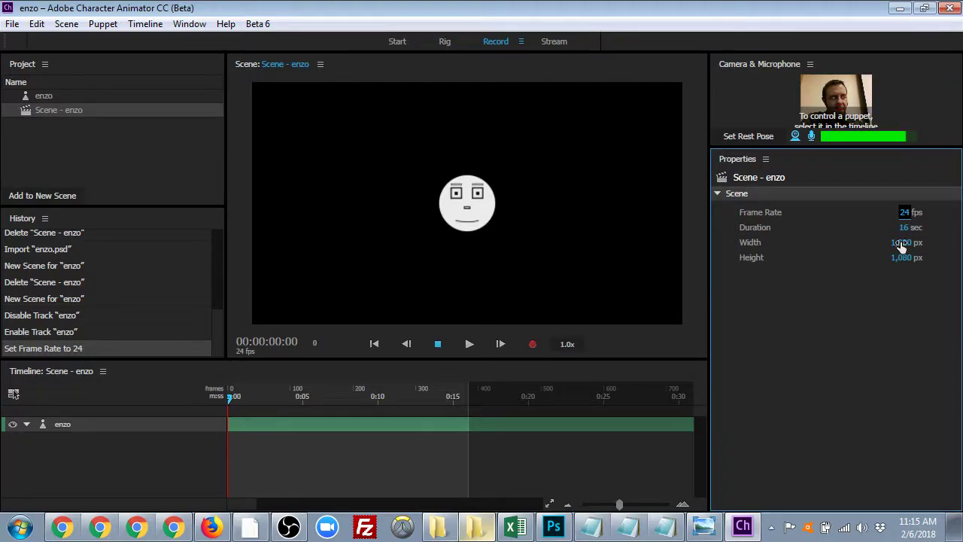
- Set the scene's width and height to 300 px each so the frame fits closely around the puppet's face
click(906, 242)
text(300)
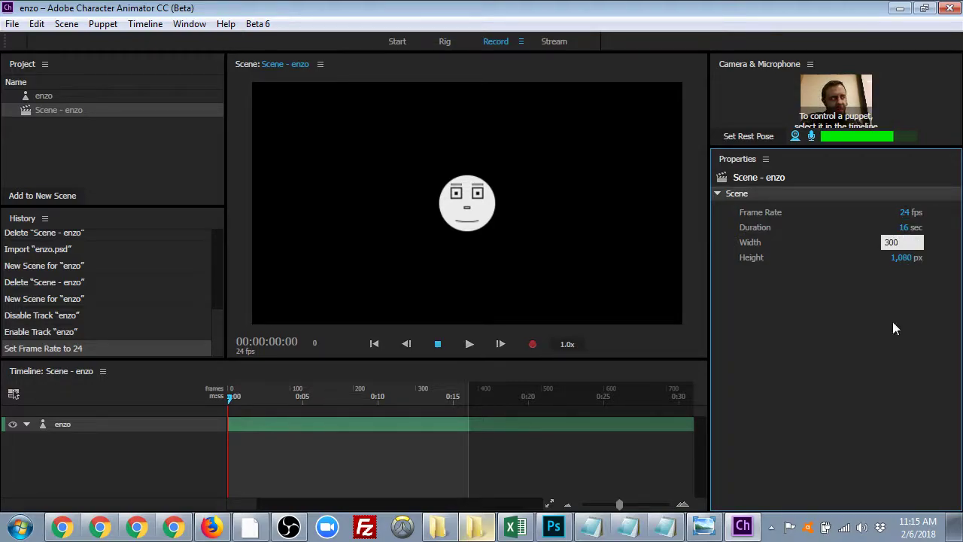
key(Return)
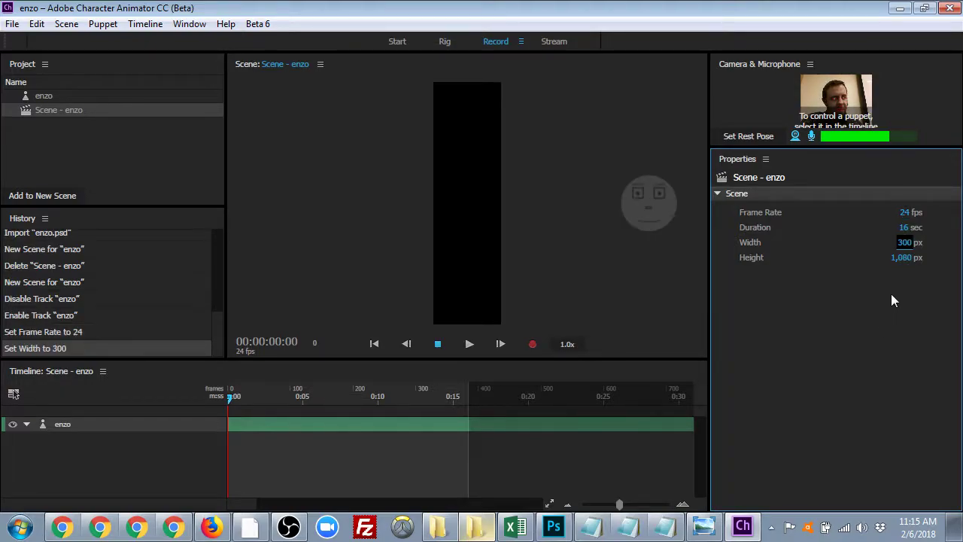
click(904, 257)
text(300)
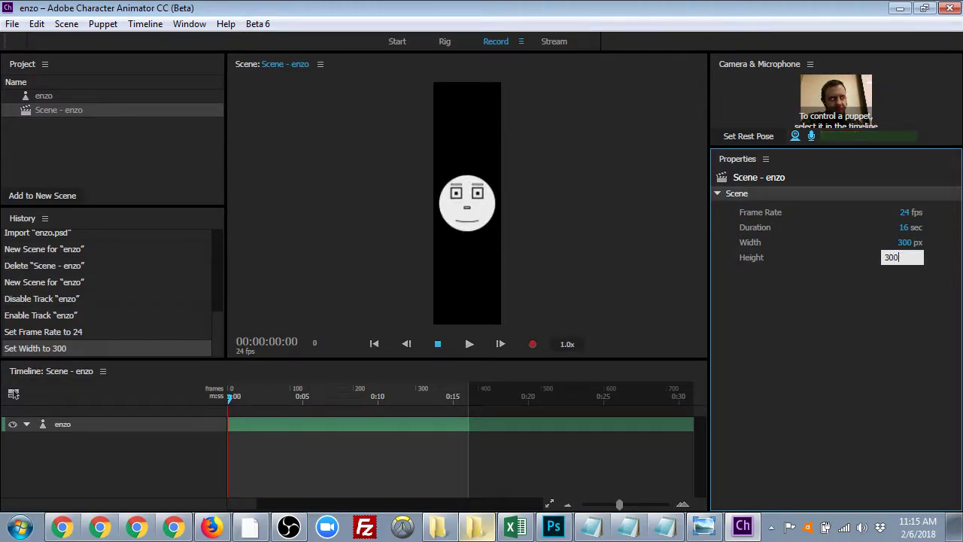
key(Return)
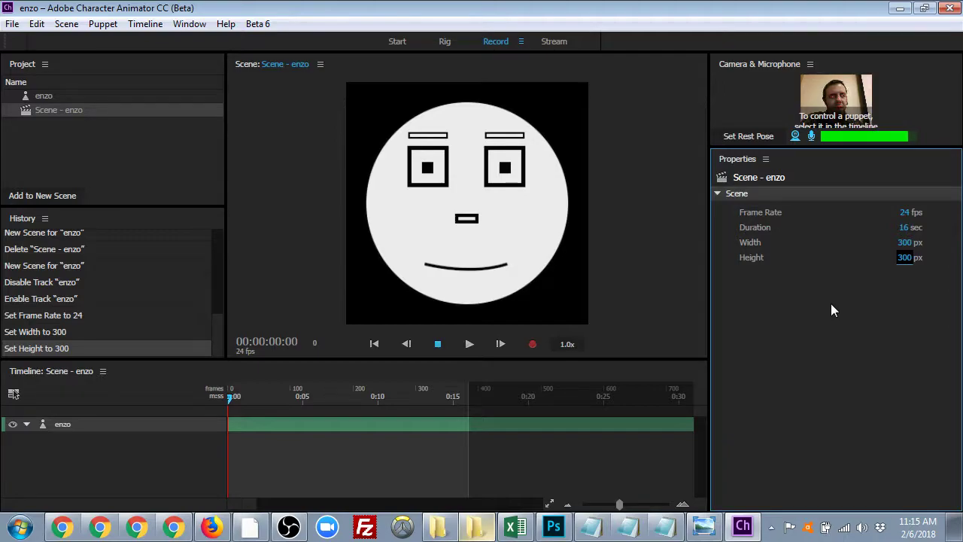
click(905, 257)
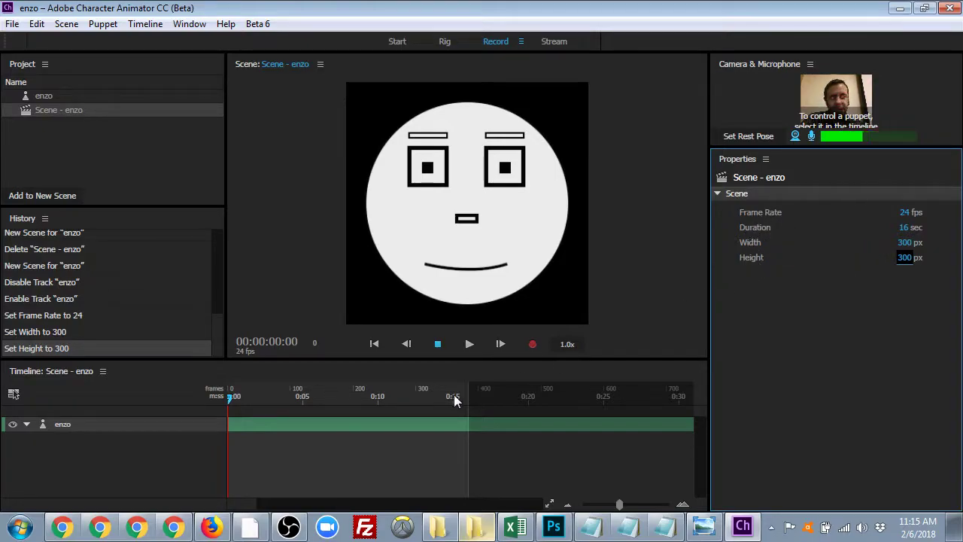
- Try the puppet's live movement inside the smaller frame, and set the scene's width to 350 px
click(339, 427)
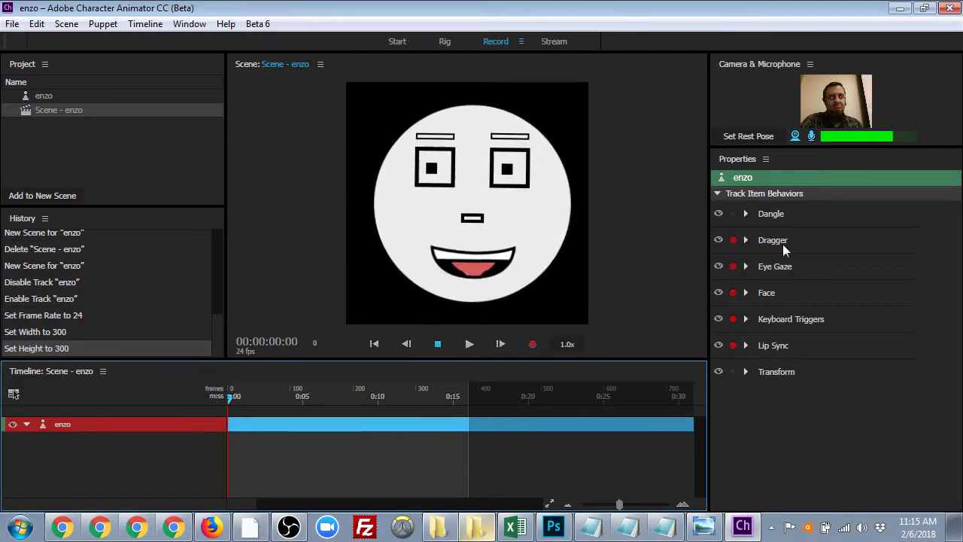
click(521, 452)
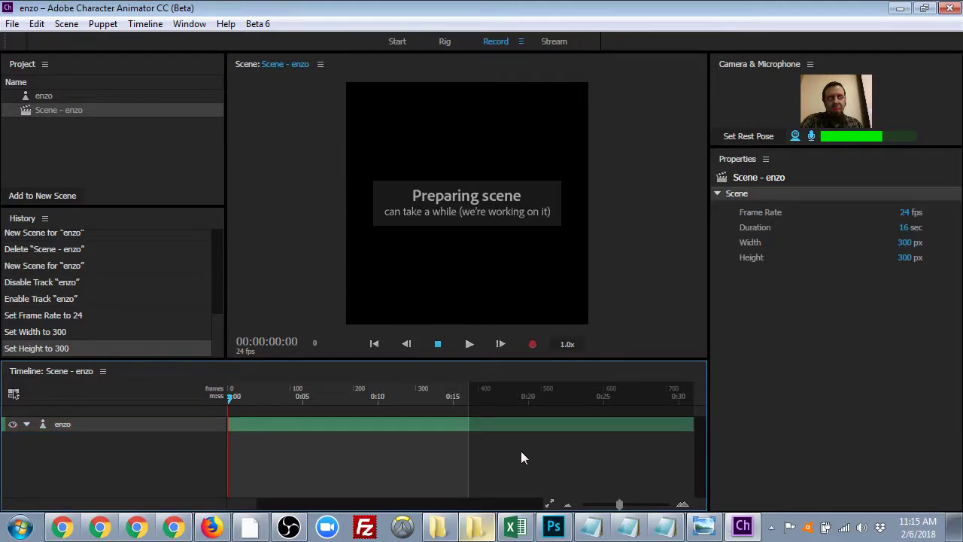
click(907, 243)
text(350)
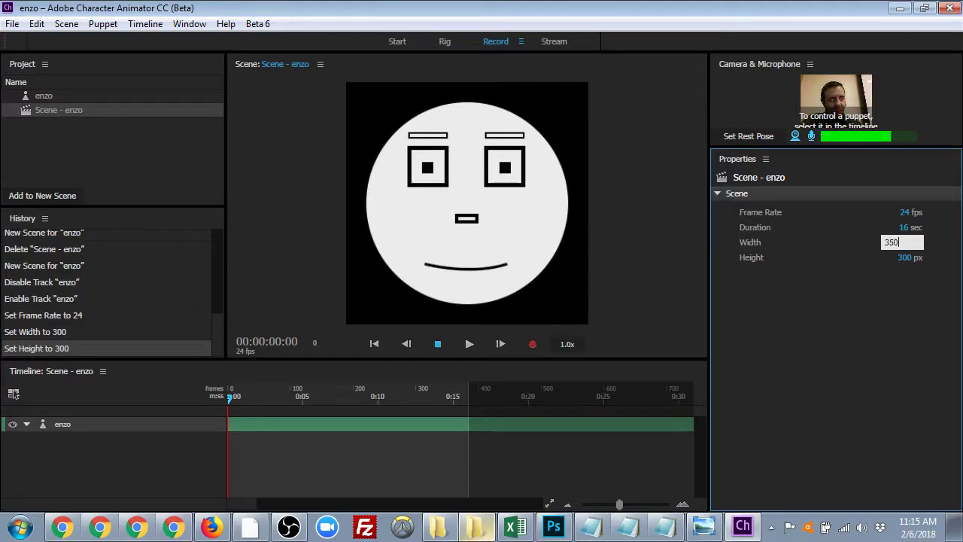
key(Return)
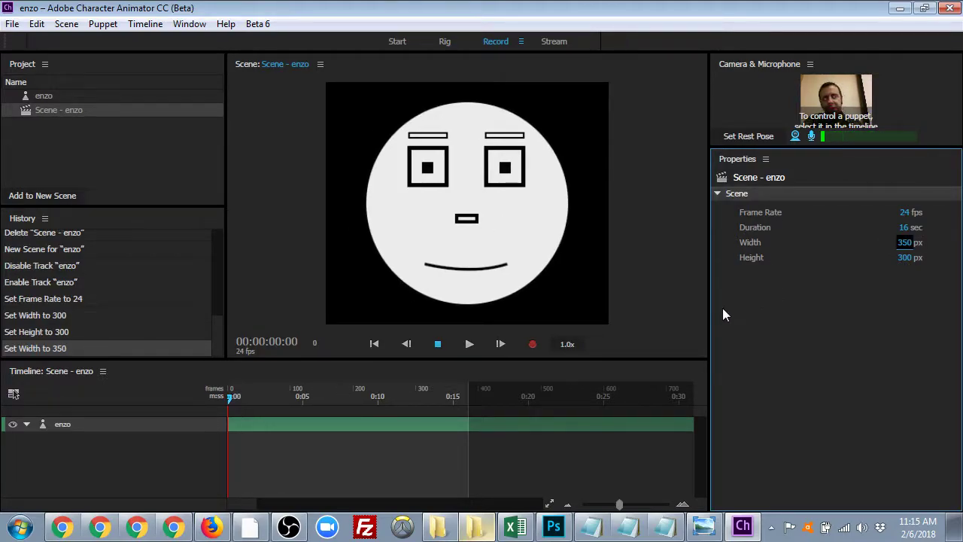
- Select the enzo track in the timeline for live control and set the camera's rest pose again
click(320, 429)
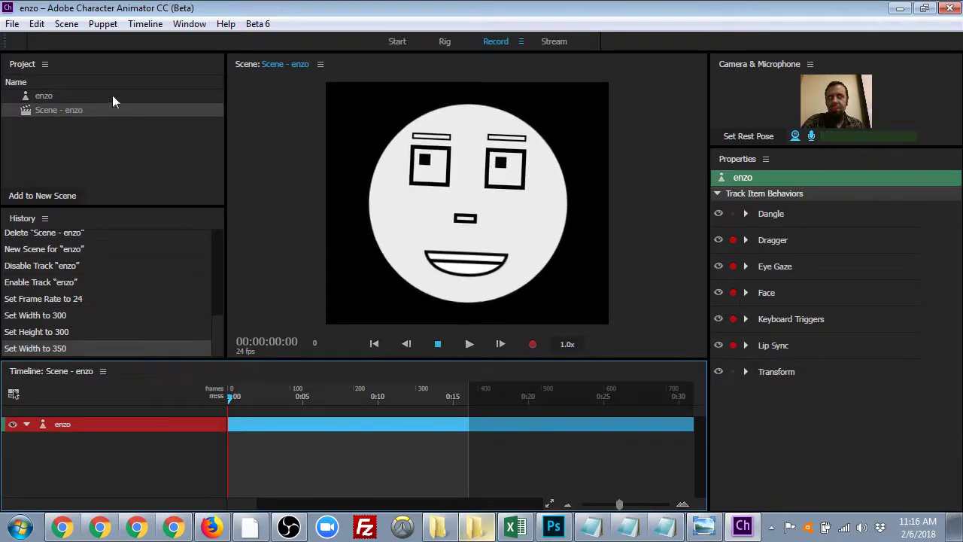
click(12, 24)
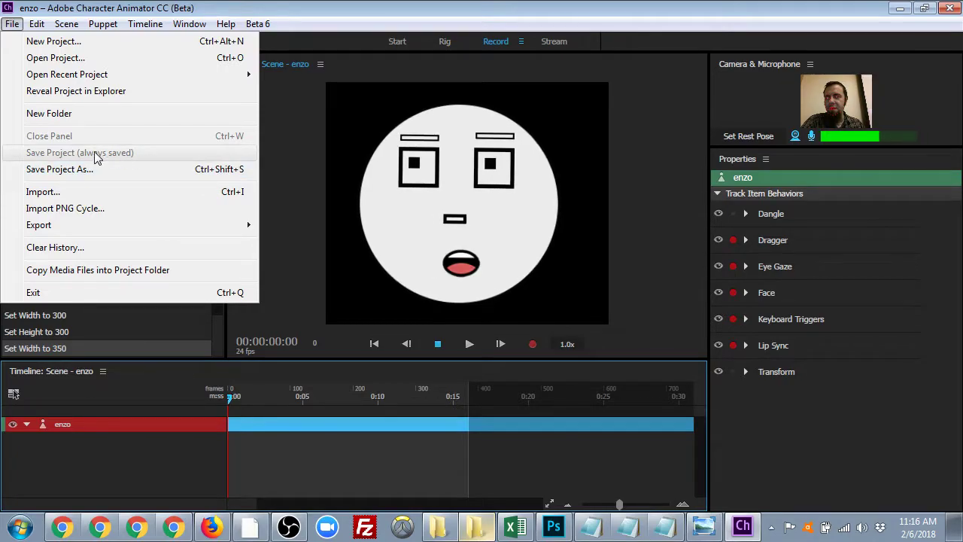
click(327, 12)
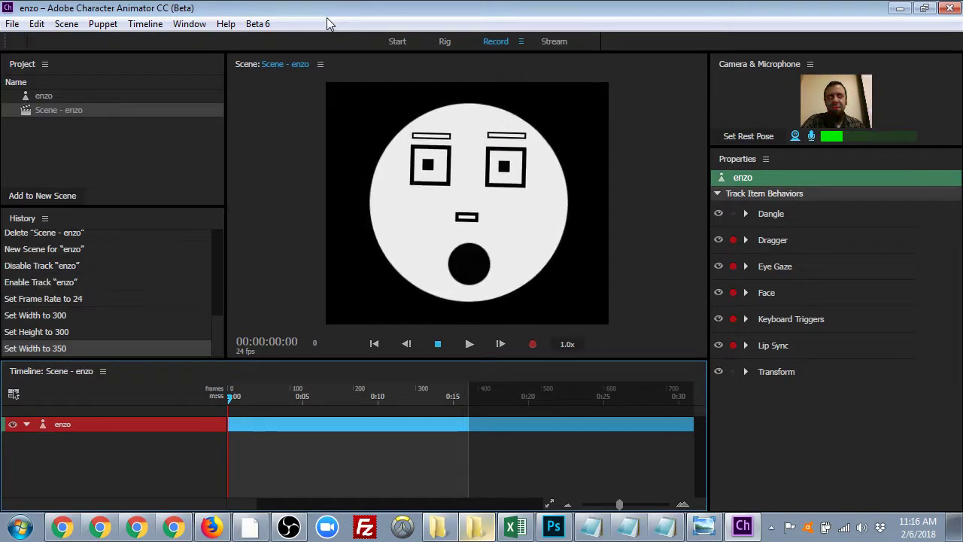
click(743, 139)
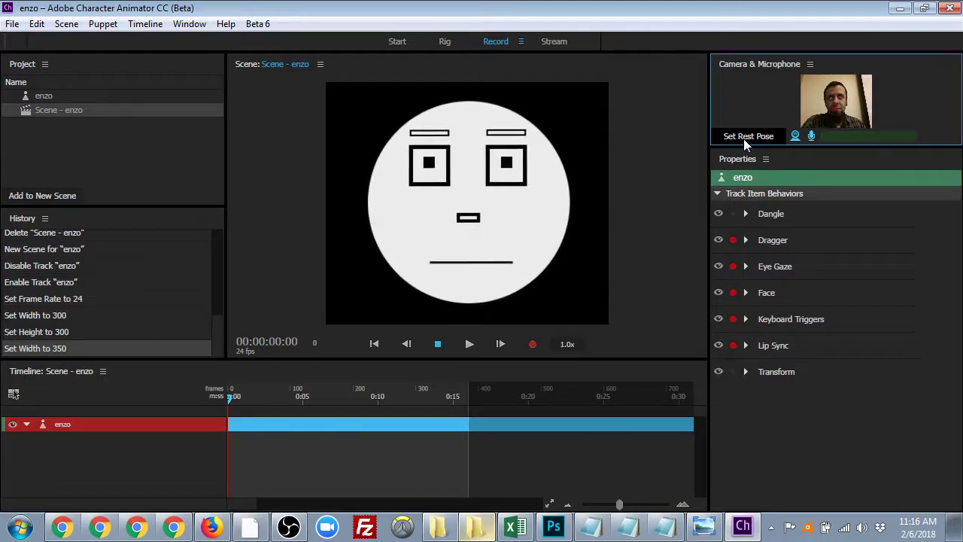
- Record a webcam and microphone performance of about 12 seconds with enzo, and place the playhead at the end of the take
click(529, 347)
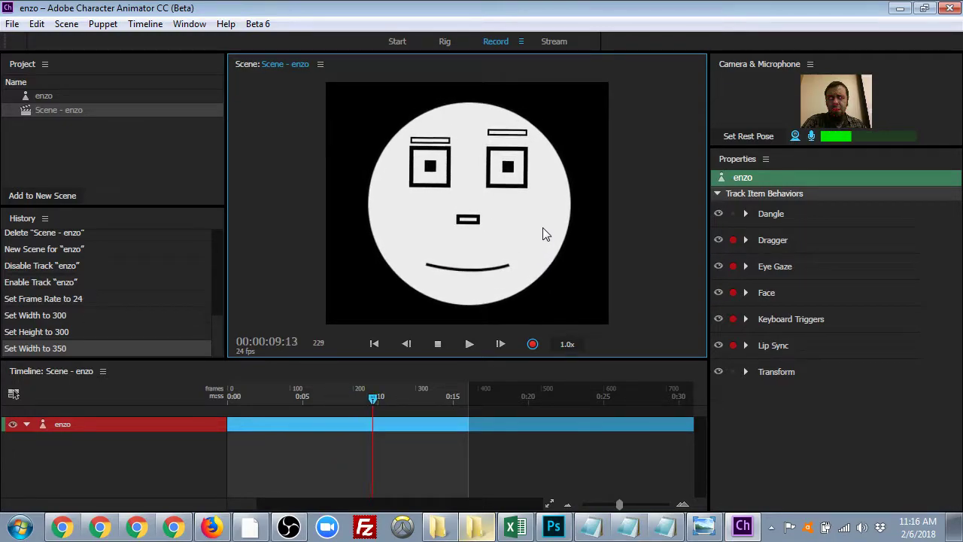
click(440, 344)
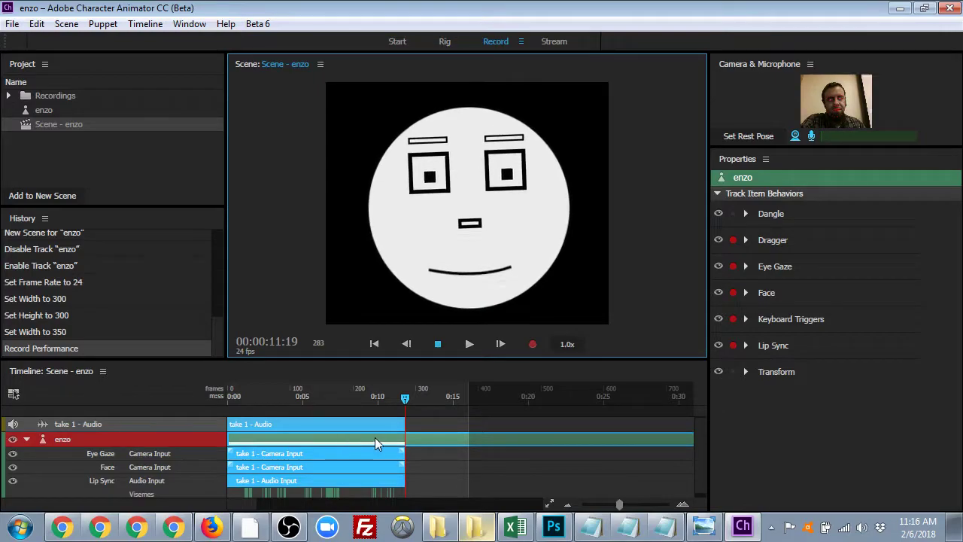
click(407, 395)
- Deselect the puppet and set the scene's duration to 12 sec to match the end of the recorded take
click(499, 461)
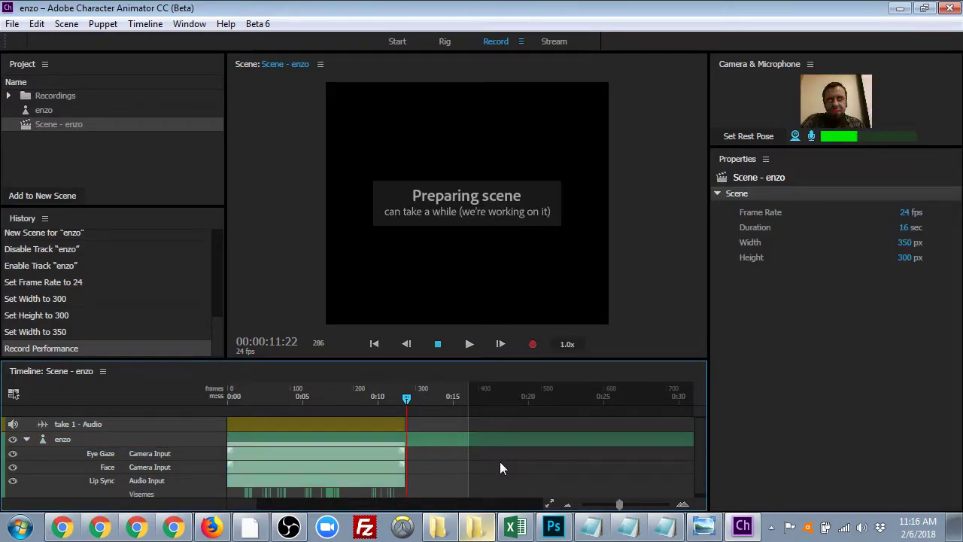
click(905, 227)
text(12)
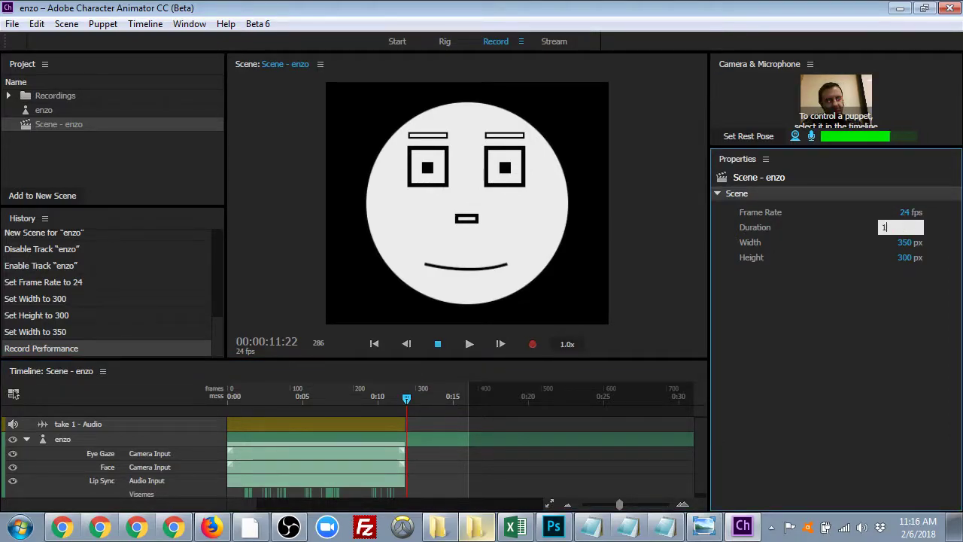
key(Return)
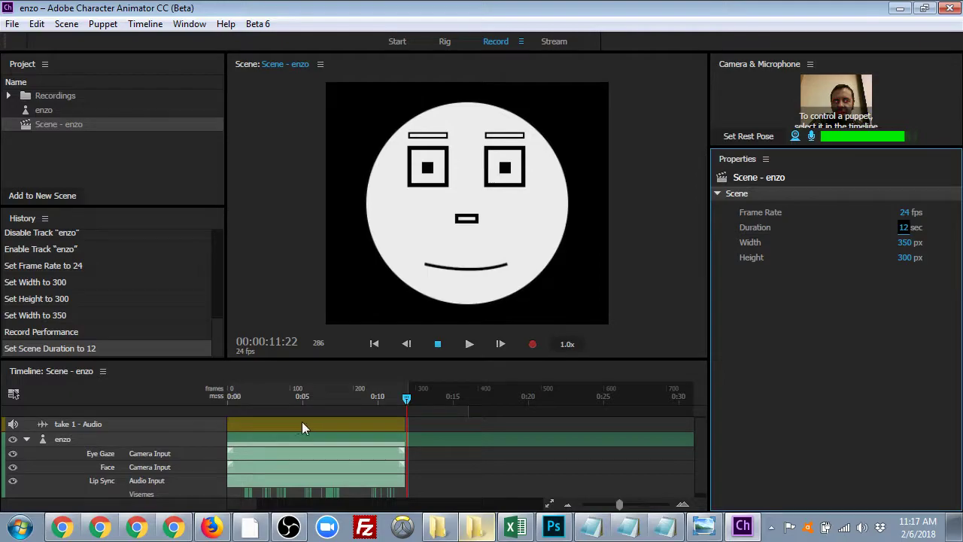
- Export the scene as a PNG sequence and WAV named Scene - enzo into the character folder on the Desktop
click(13, 23)
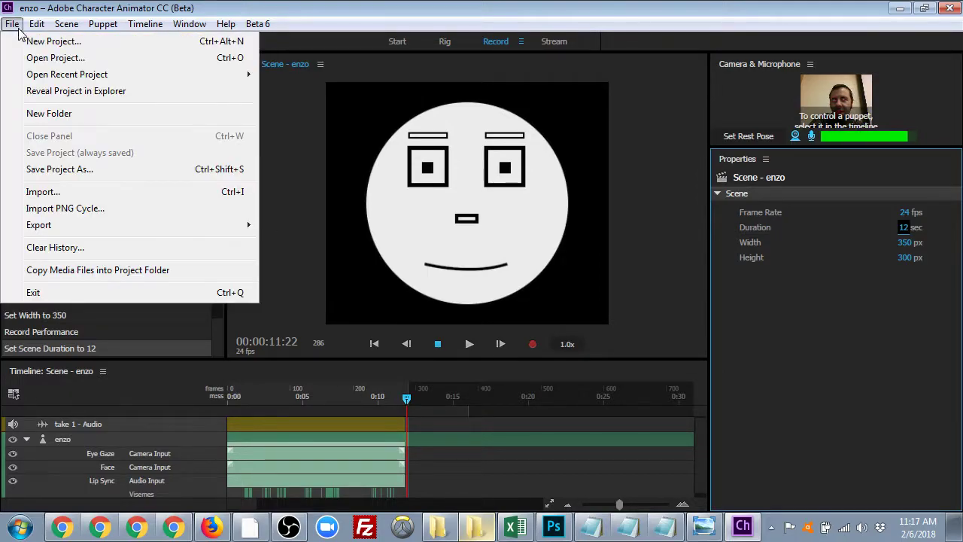
mouse_move(248, 224)
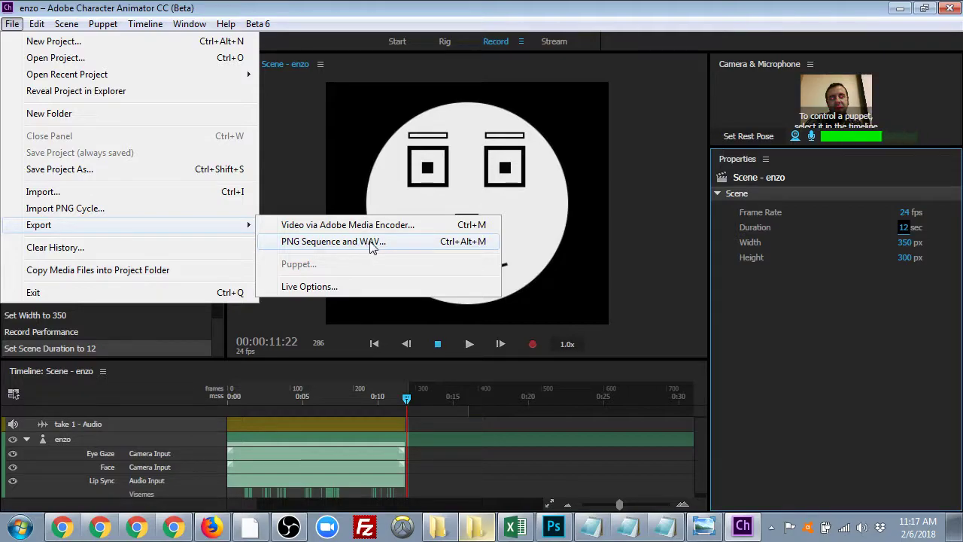
click(324, 242)
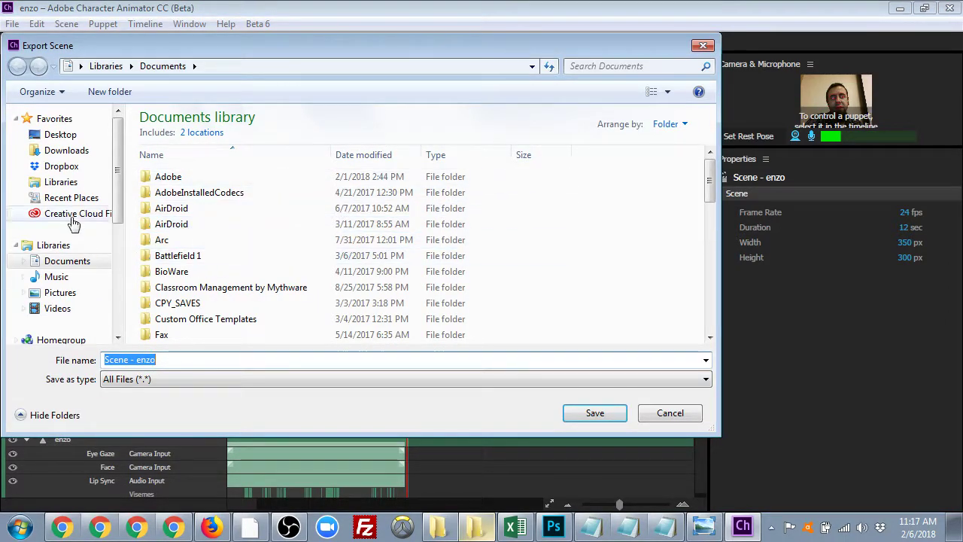
click(178, 256)
scroll(173, 261, down, 1)
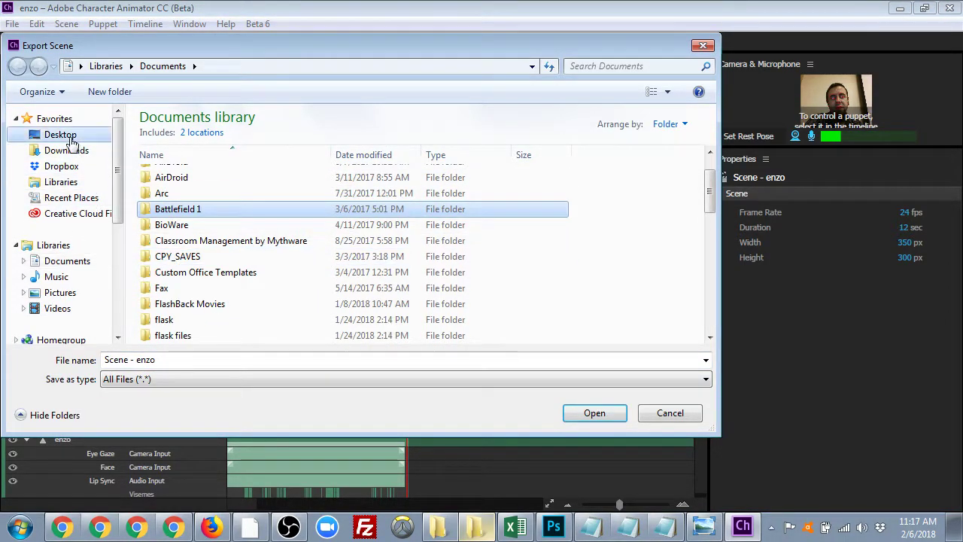
click(62, 134)
click(222, 302)
scroll(226, 304, down, 5)
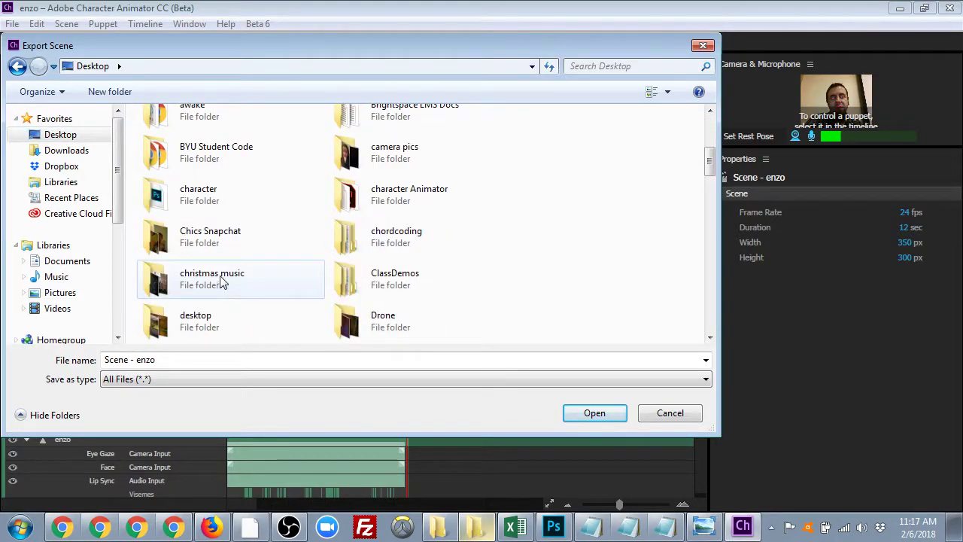
double_click(188, 195)
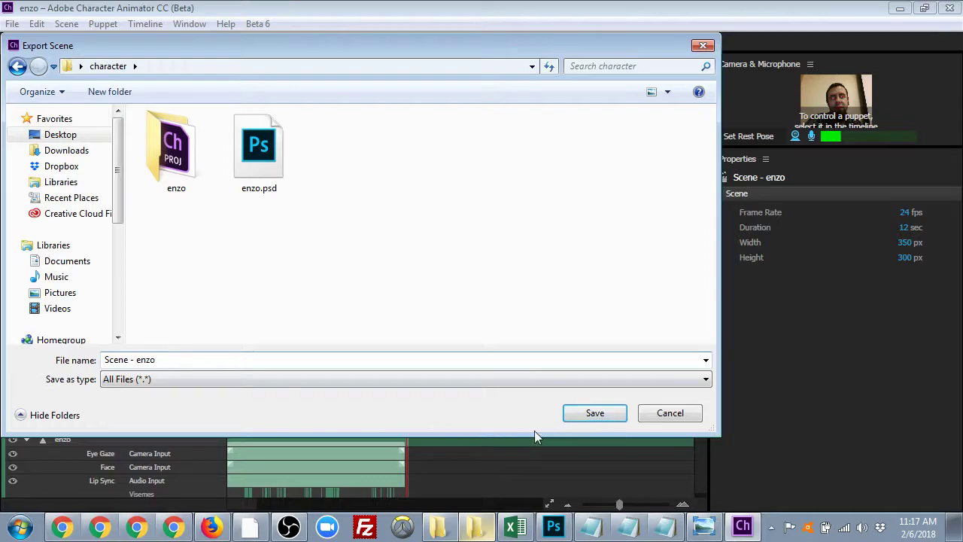
click(608, 413)
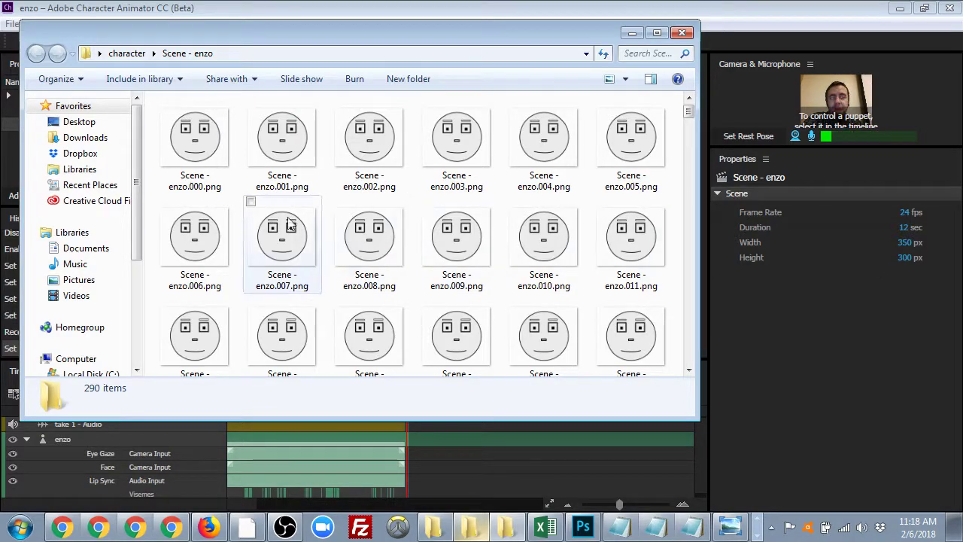
- Look through the exported PNG frames in the Scene - enzo folder, comparing the mouth shapes from frame to frame
click(199, 151)
scroll(199, 151, down, 6)
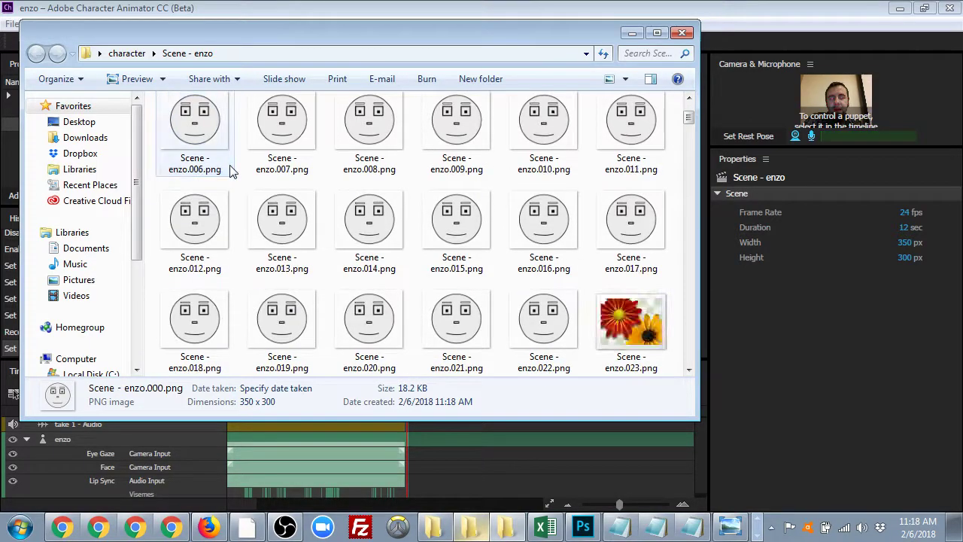
scroll(231, 172, up, 6)
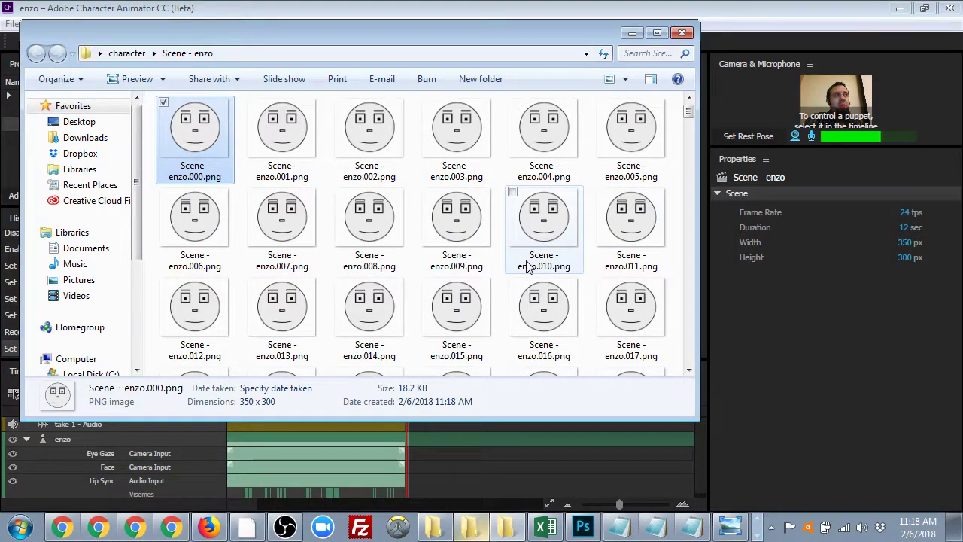
click(310, 144)
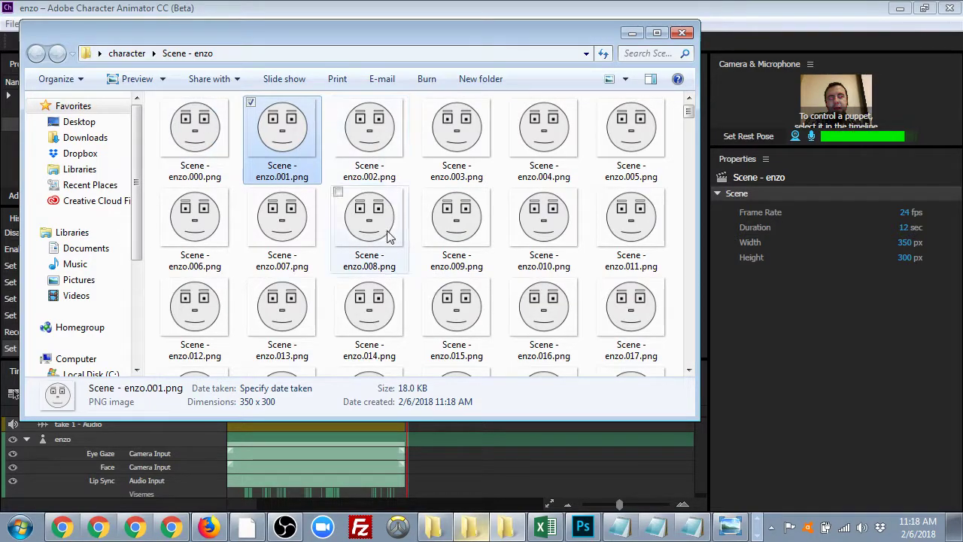
scroll(456, 258, down, 3)
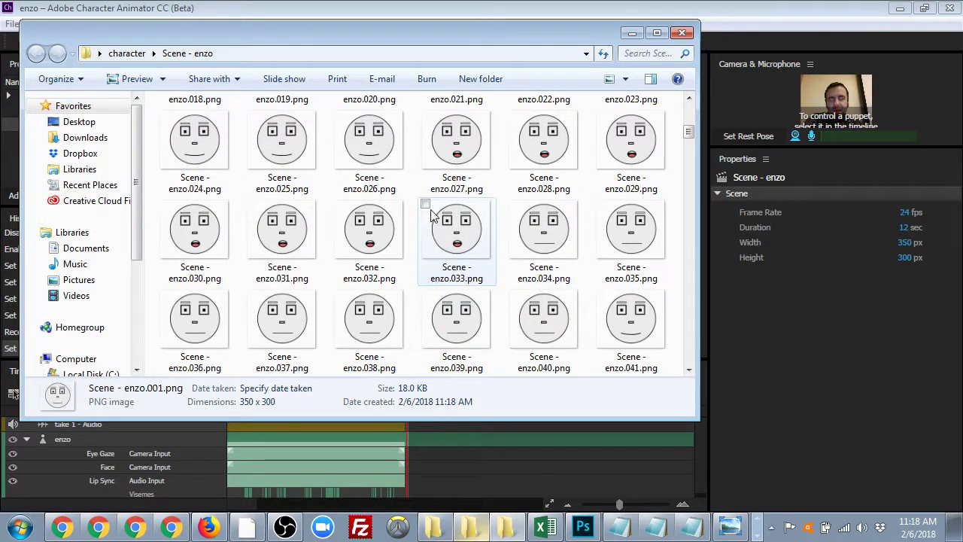
- Look through the exported PNG sequence from frame 000 to the JSON and WAV files at the end of the folder
click(194, 142)
scroll(263, 213, up, 2)
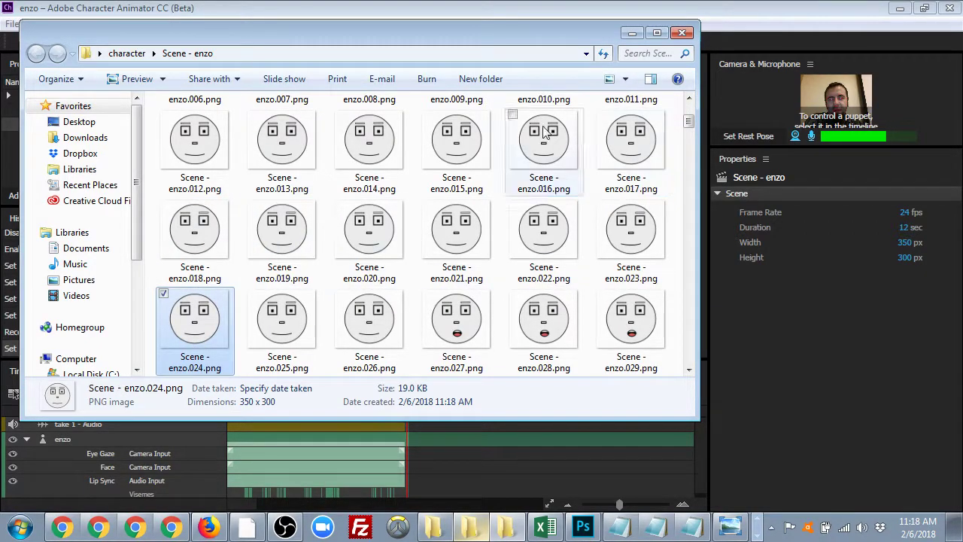
scroll(243, 137, up, 2)
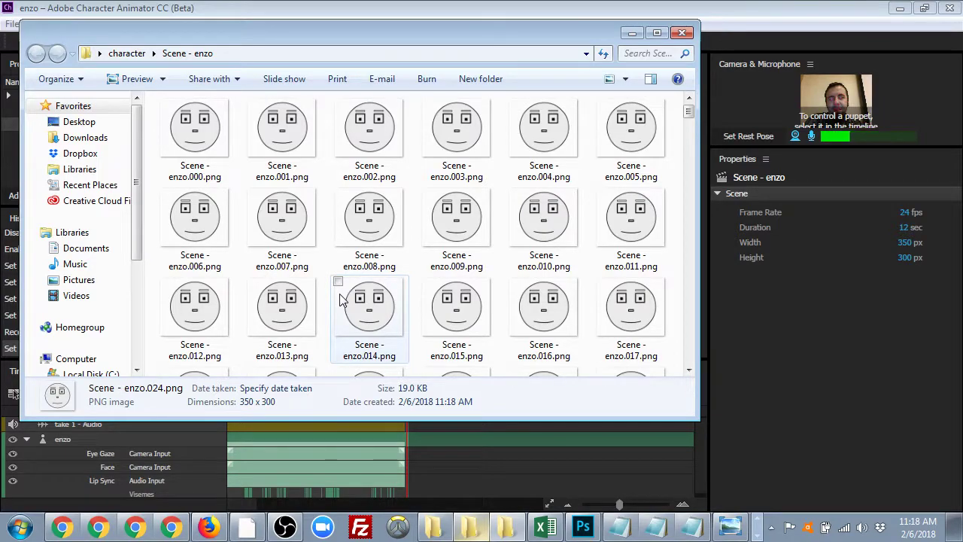
scroll(339, 298, down, 2)
scroll(339, 298, down, 20)
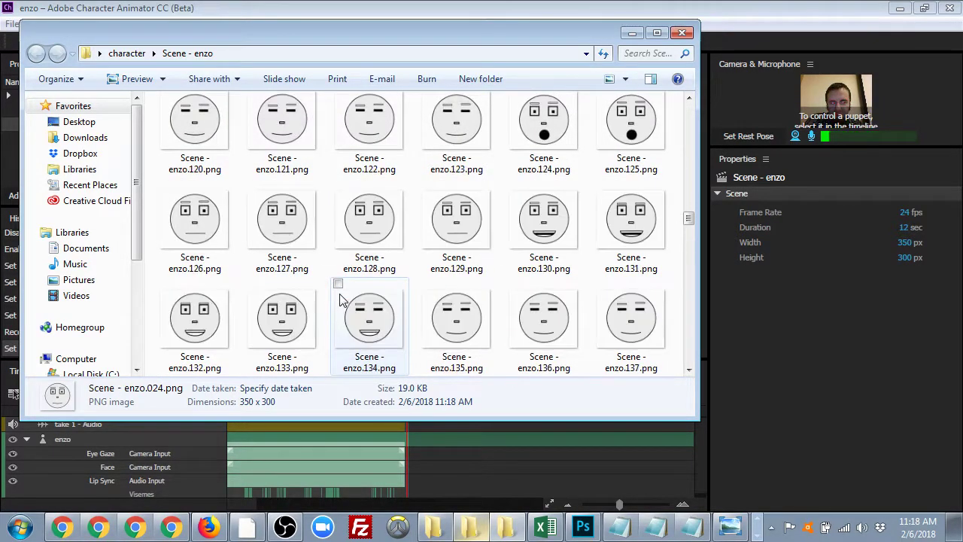
scroll(339, 299, down, 20)
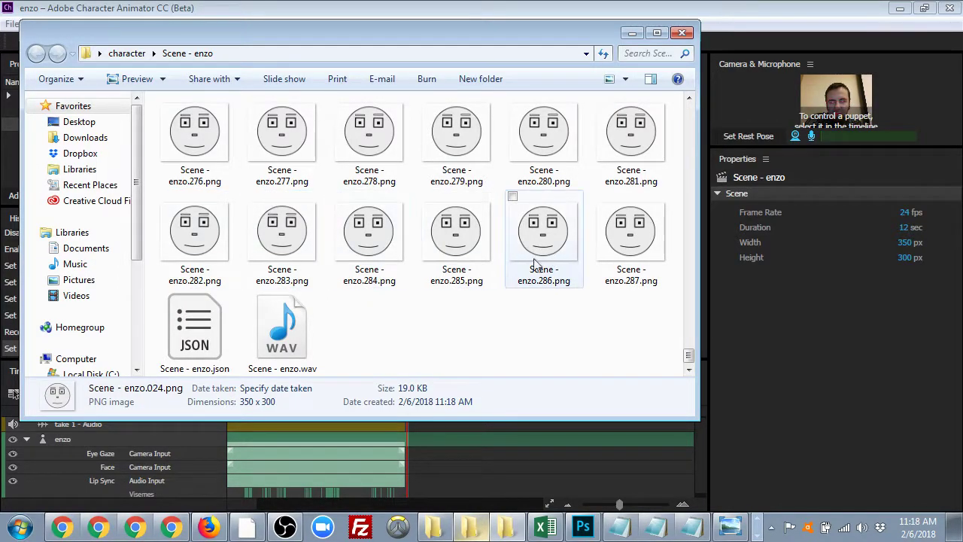
- Multiply 12 by 24 in Calculator to check the exported frame count against the scene's duration and frame rate
click(18, 528)
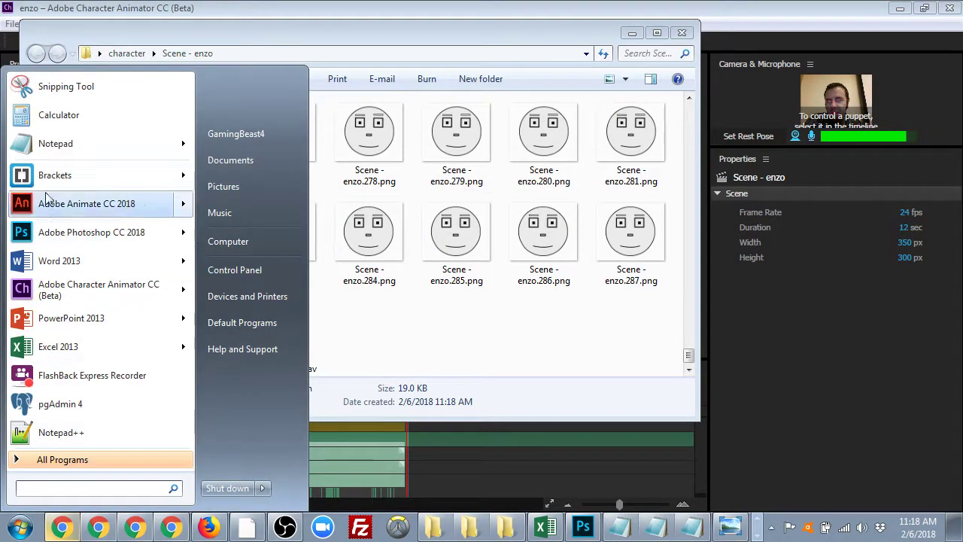
click(68, 126)
text(12)
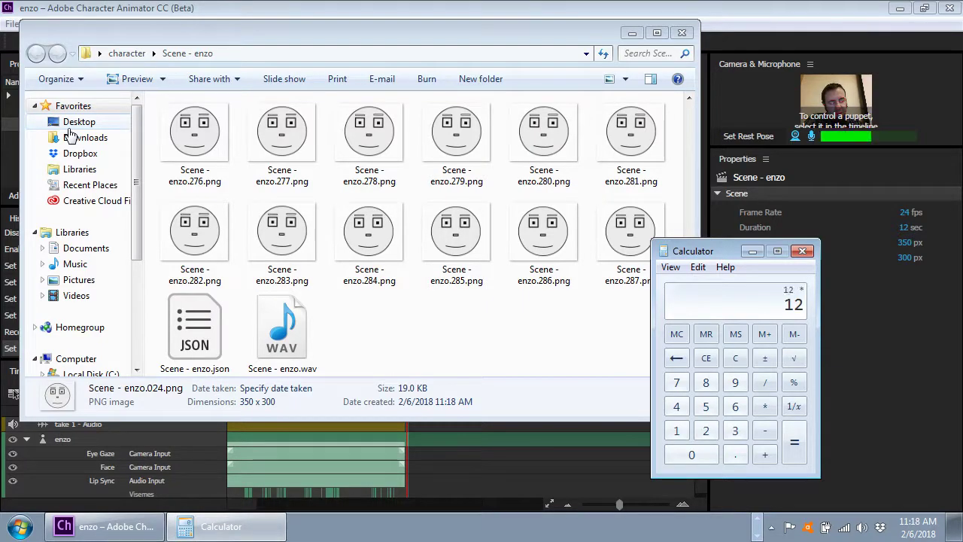
key(Return)
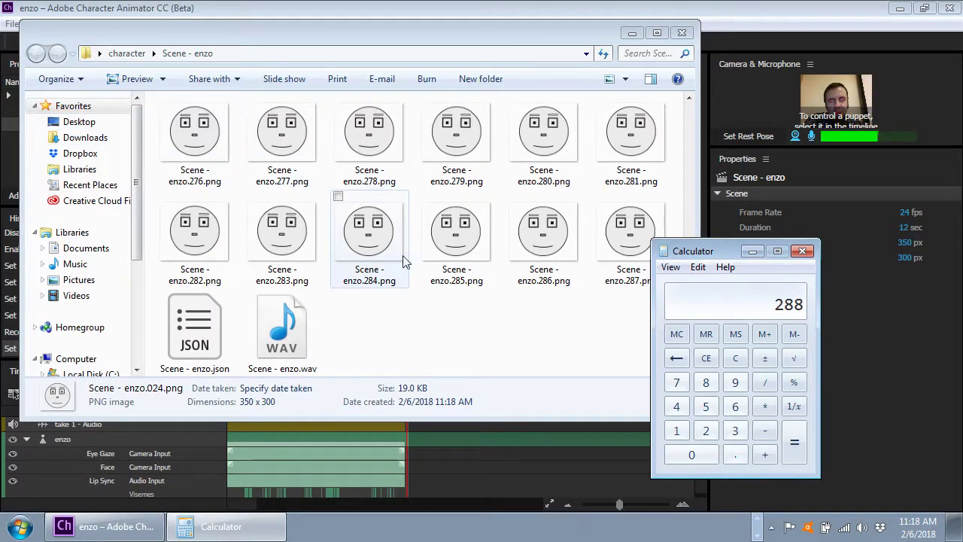
click(752, 252)
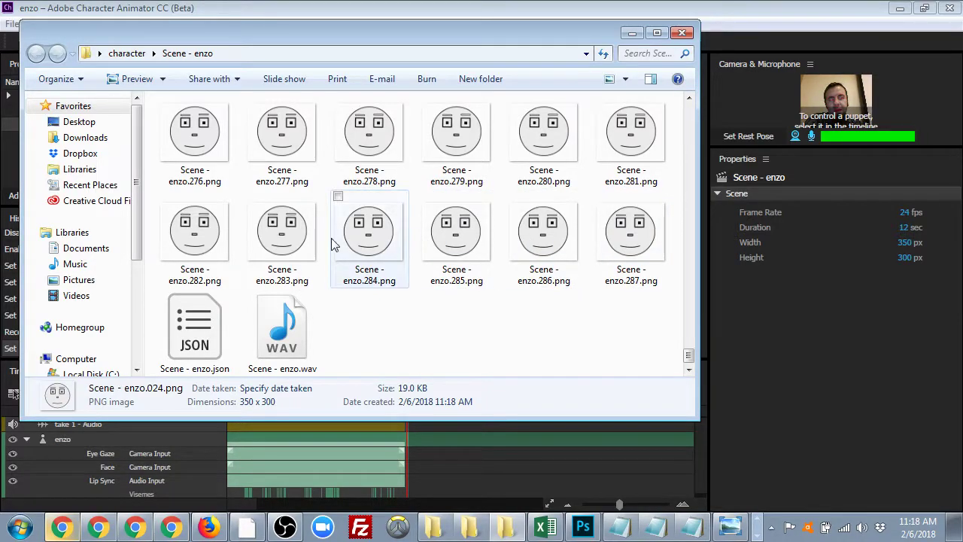
- Review the mouth shapes across the exported frames again, from the start of the sequence to its end
scroll(608, 256, up, 20)
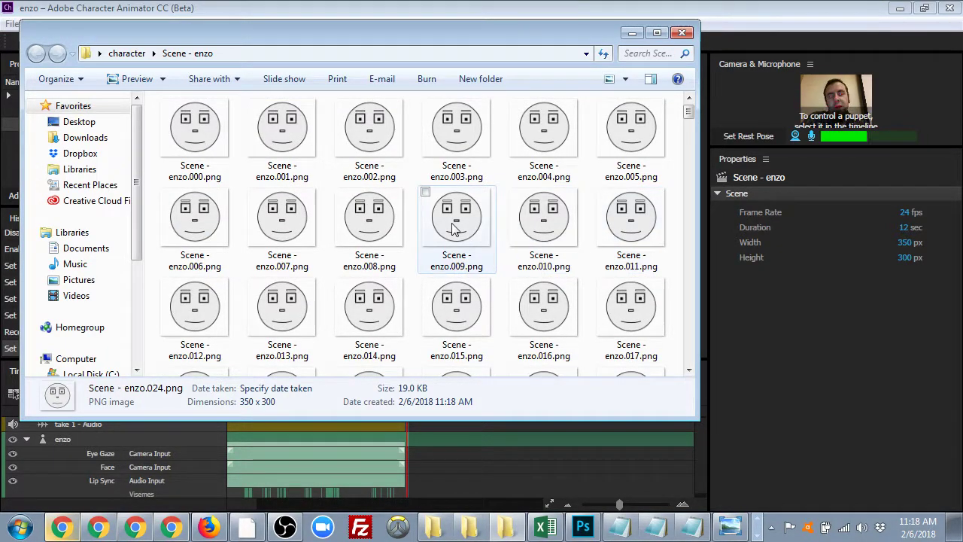
scroll(284, 229, down, 6)
click(284, 228)
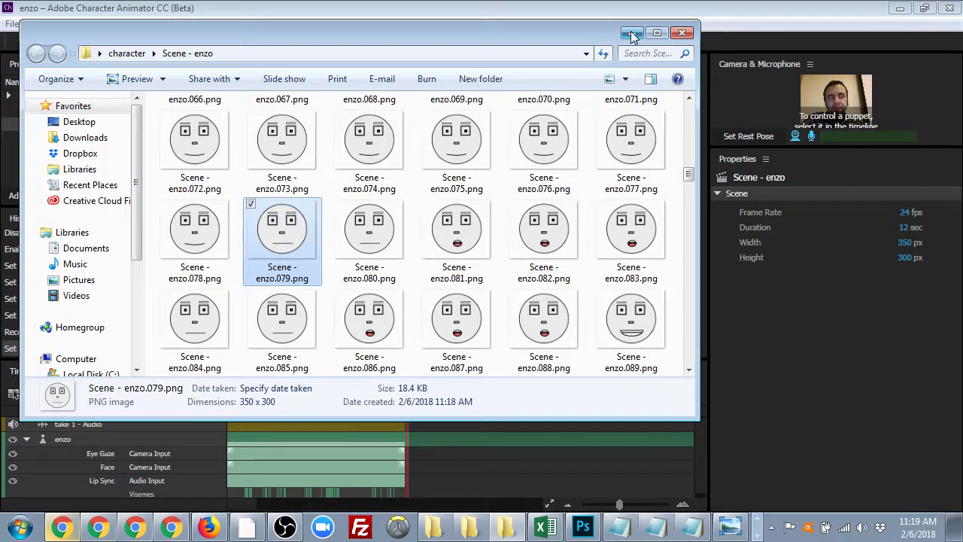
scroll(592, 241, up, 10)
scroll(509, 327, down, 20)
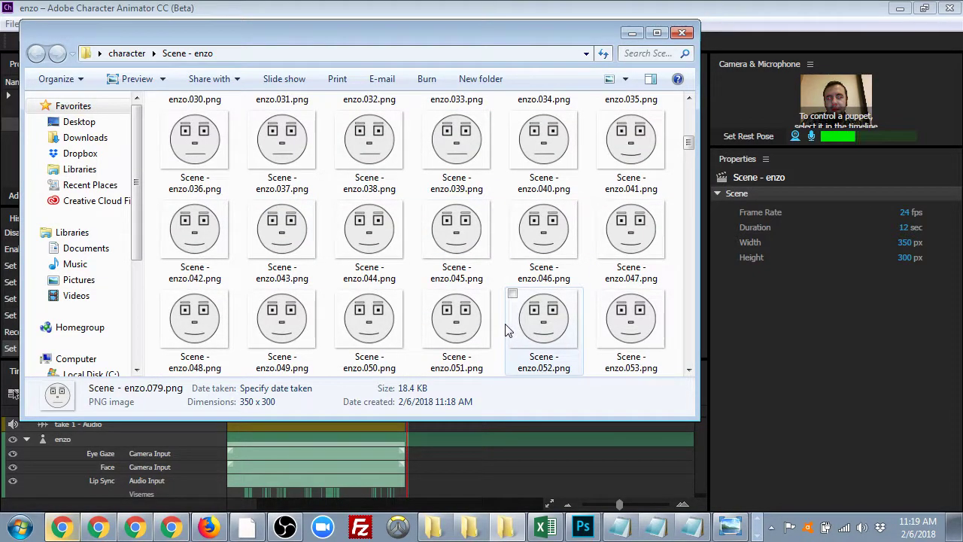
scroll(509, 326, down, 2)
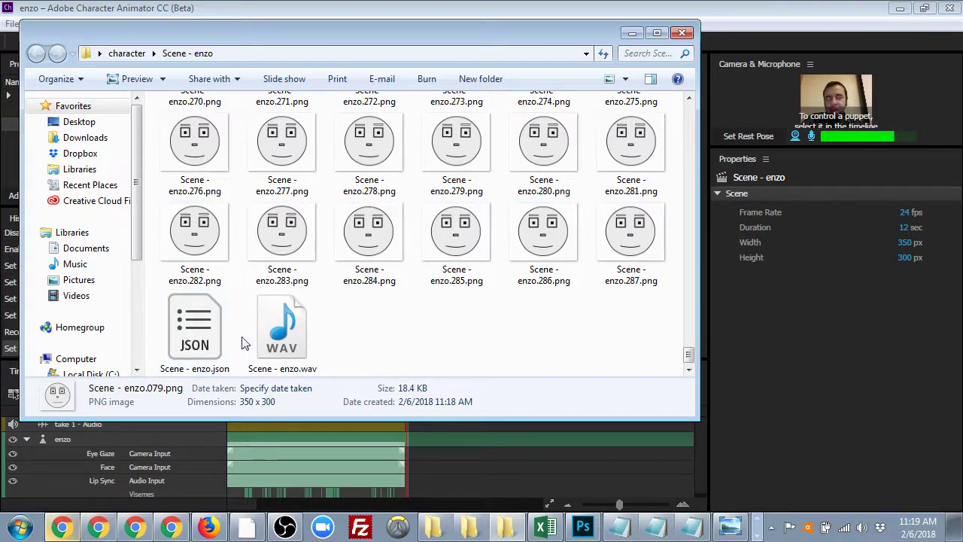
- Play the exported Scene - enzo.wav audio file, and put the player and export folder away
double_click(292, 316)
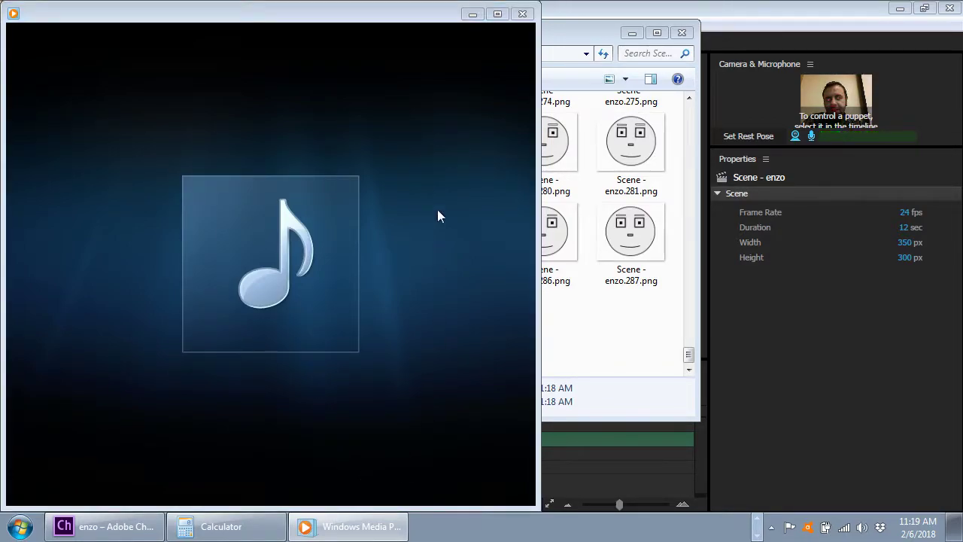
click(524, 14)
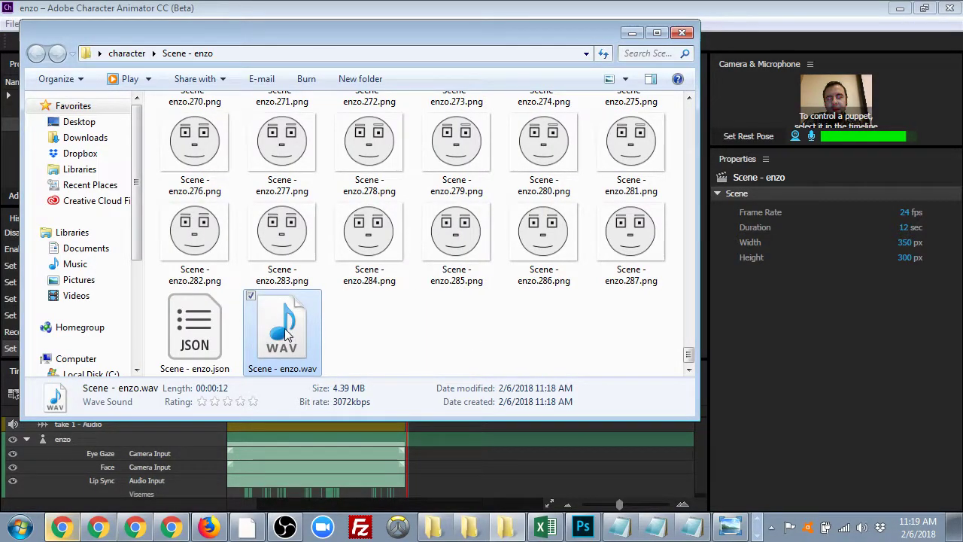
click(639, 34)
- Switch to Adobe Animate CC 2018, create a new HTML5 Canvas document, and close Calculator
click(18, 529)
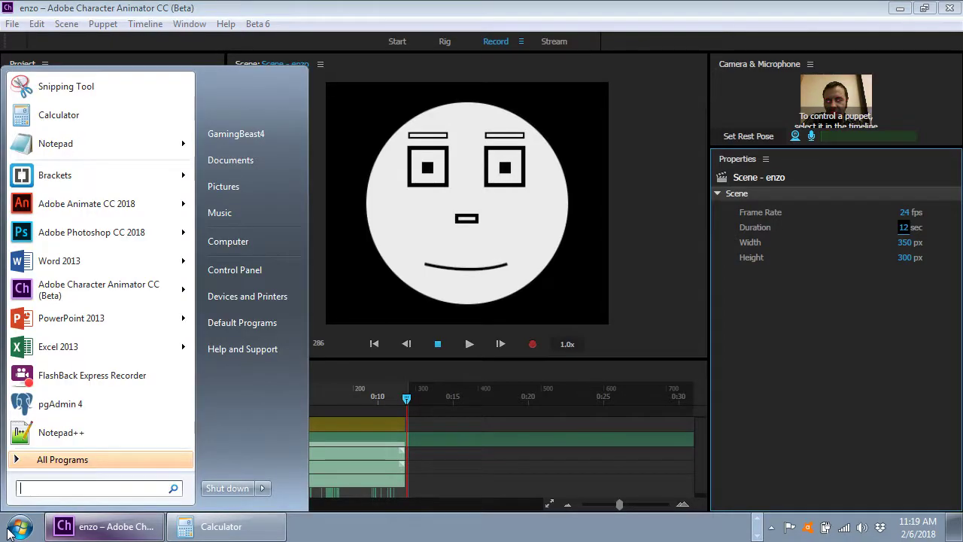
click(56, 140)
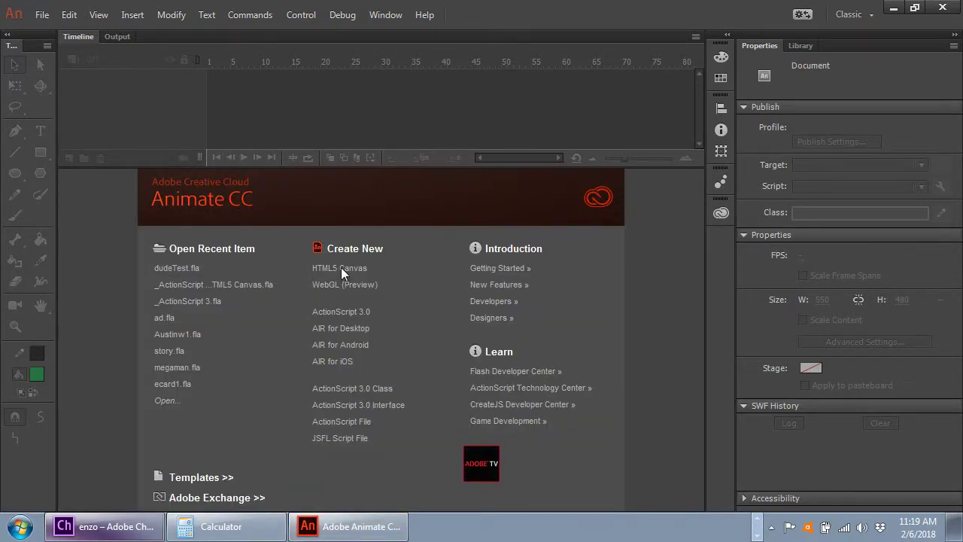
click(354, 269)
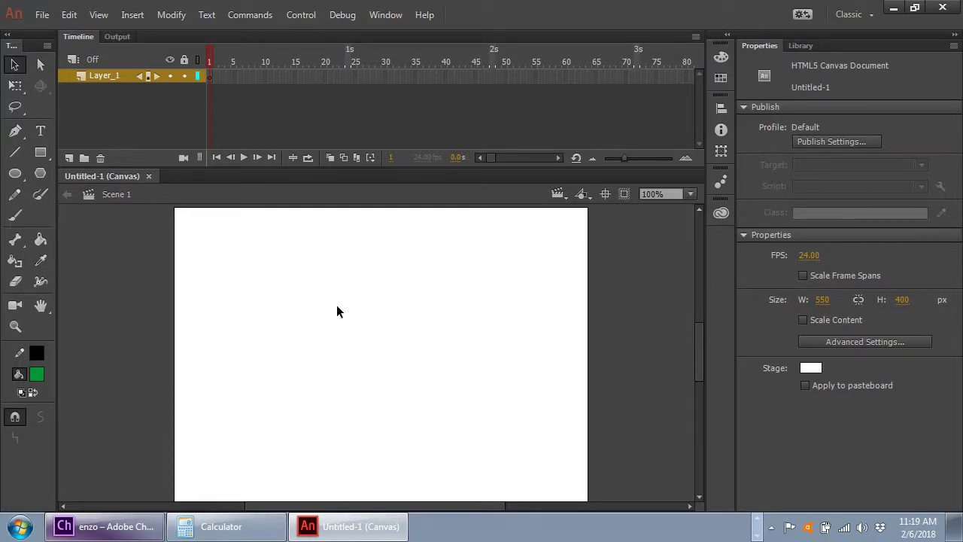
right_click(244, 528)
click(233, 498)
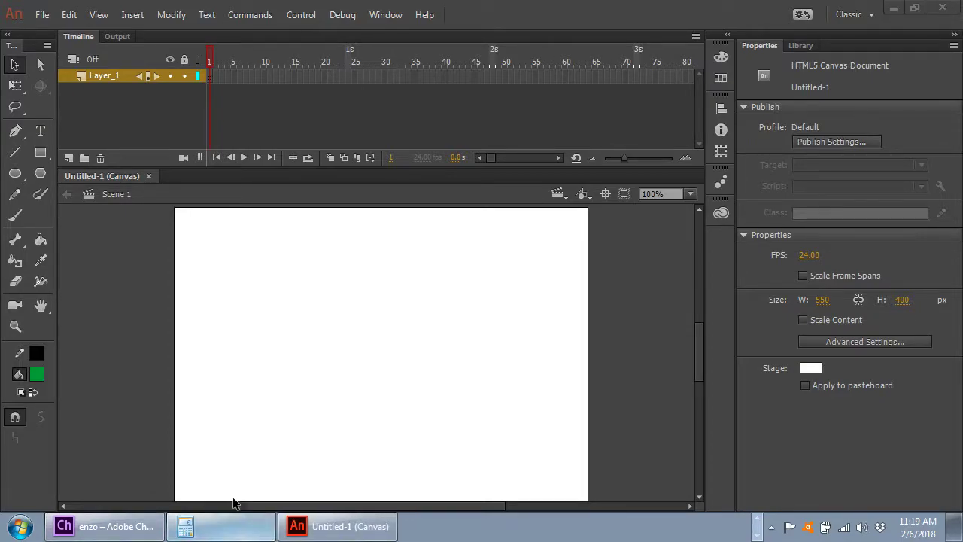
- Rename the main timeline's only layer as enzo
click(213, 76)
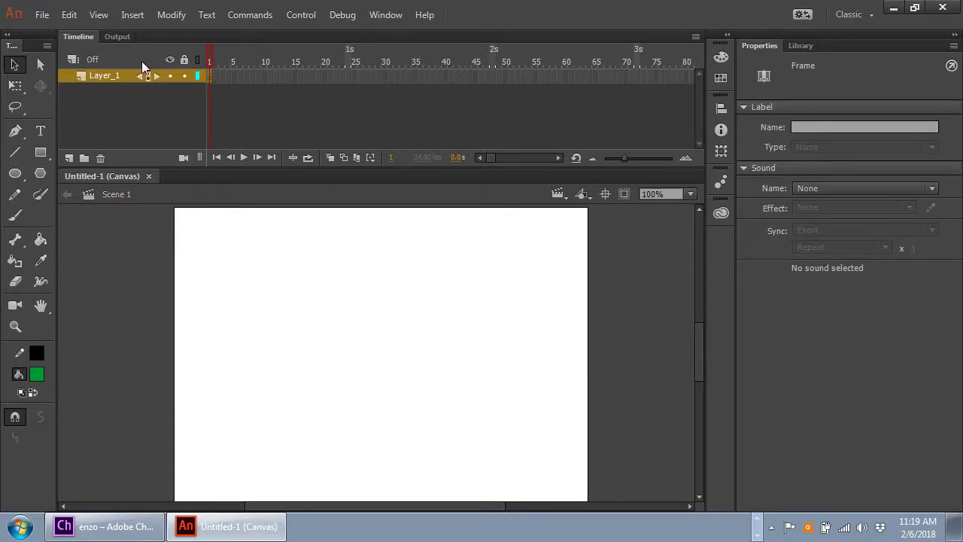
double_click(99, 75)
text(enzo)
key(Return)
- Create a new movie clip symbol named Enzo in the library root
click(131, 14)
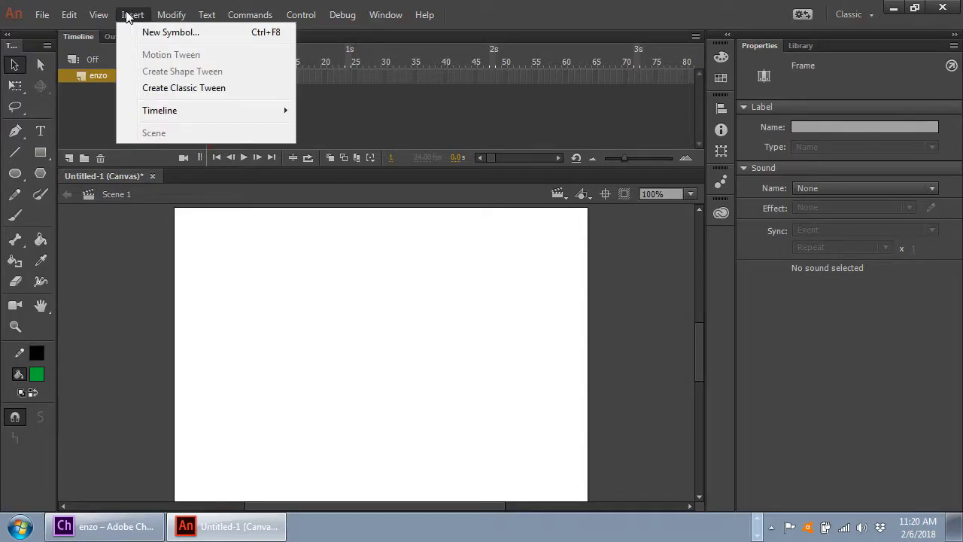
mouse_move(170, 16)
mouse_move(133, 15)
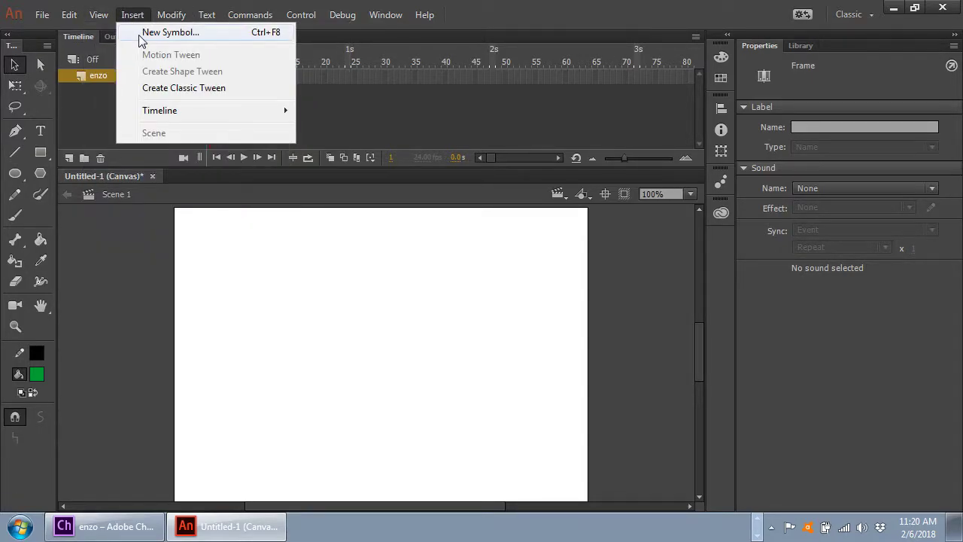
click(170, 33)
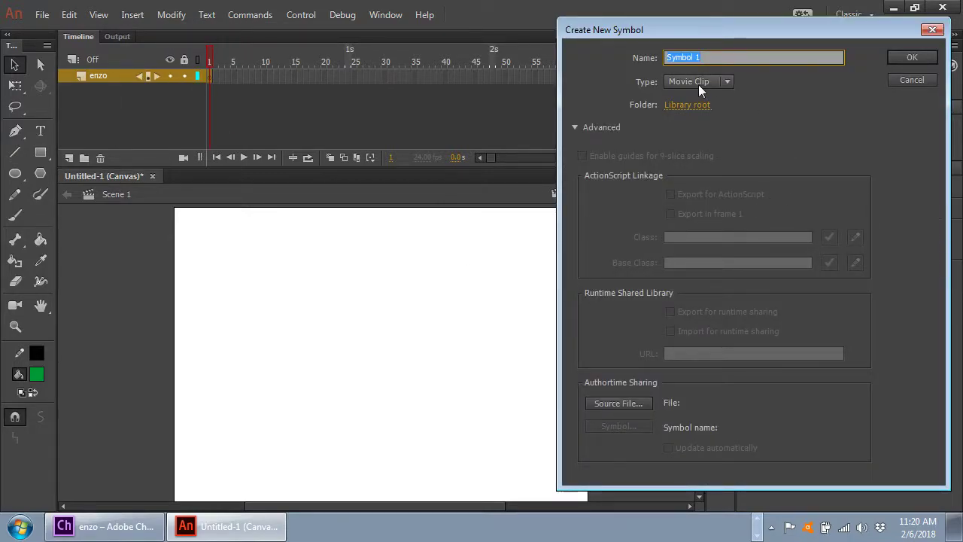
text(Enzo)
click(895, 55)
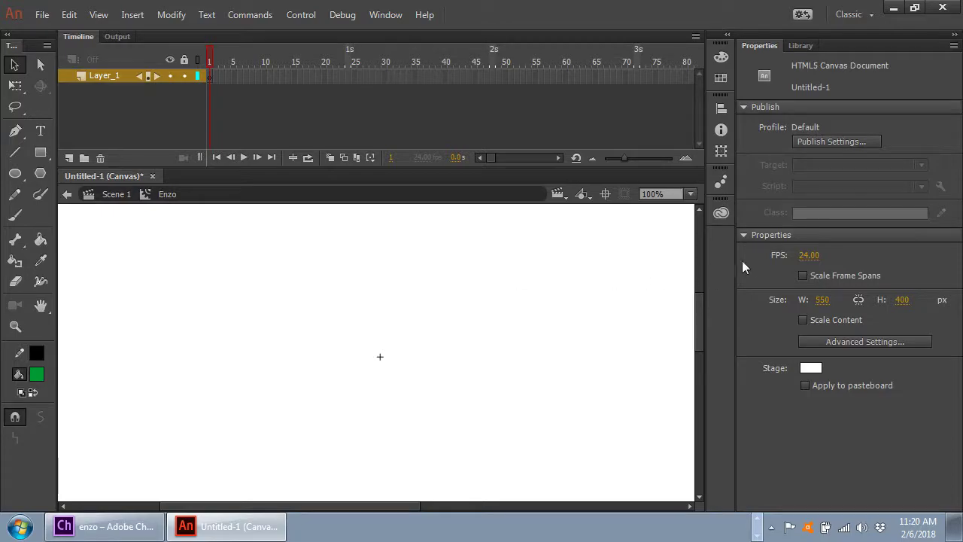
- Return to Scene 1 and reopen the Enzo movie clip from the library at its first frame
click(105, 196)
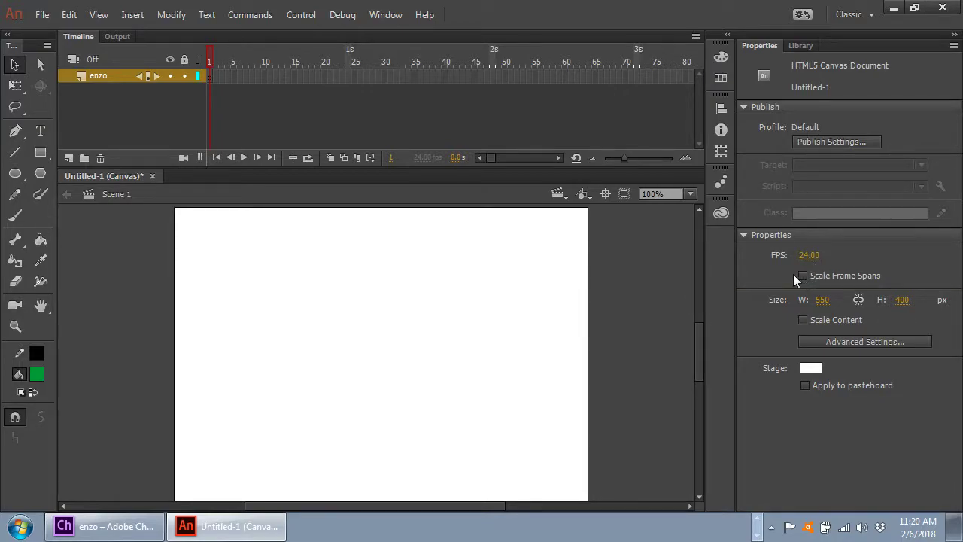
click(800, 46)
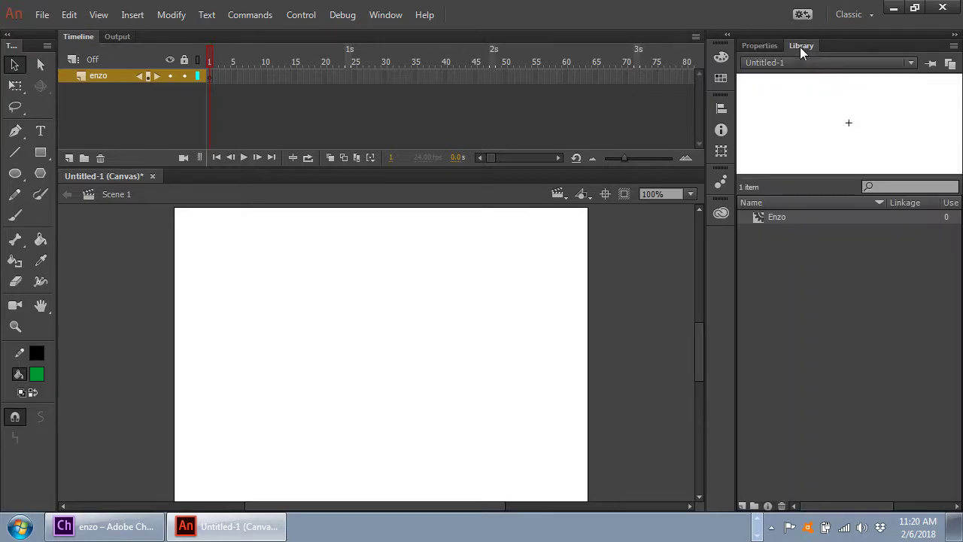
double_click(759, 216)
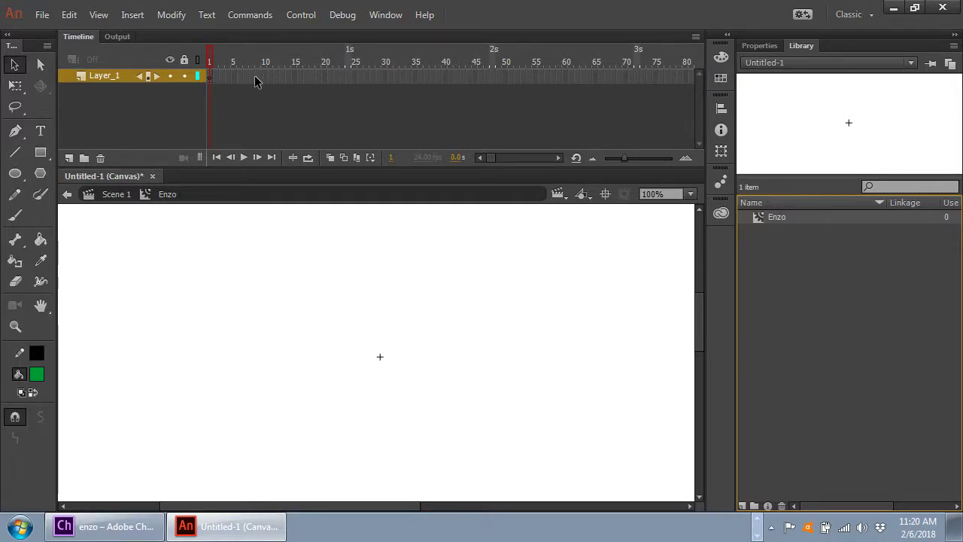
click(210, 77)
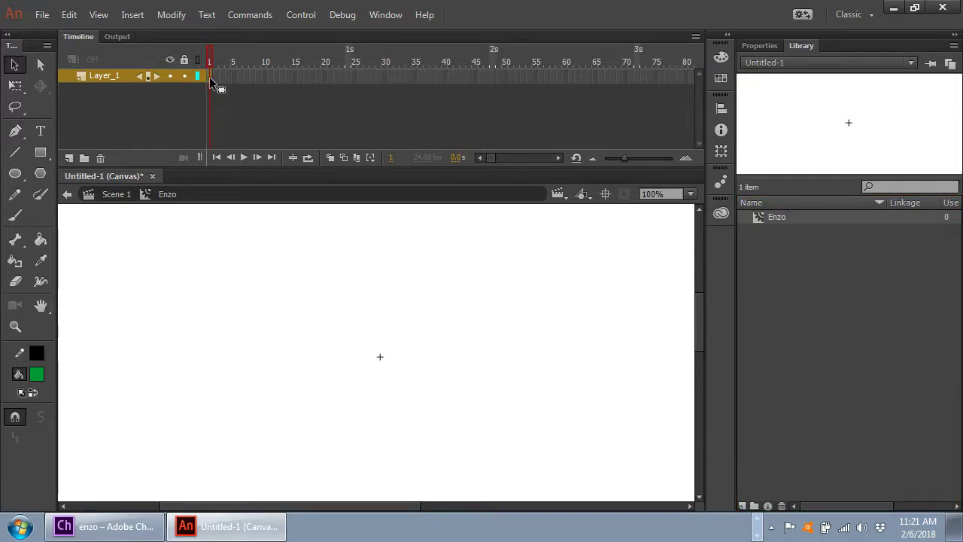
click(39, 15)
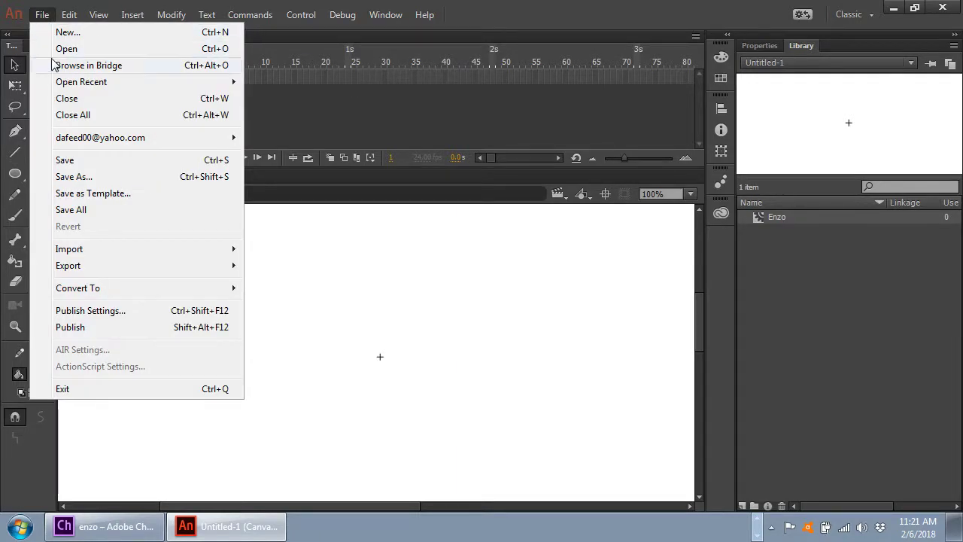
mouse_move(95, 253)
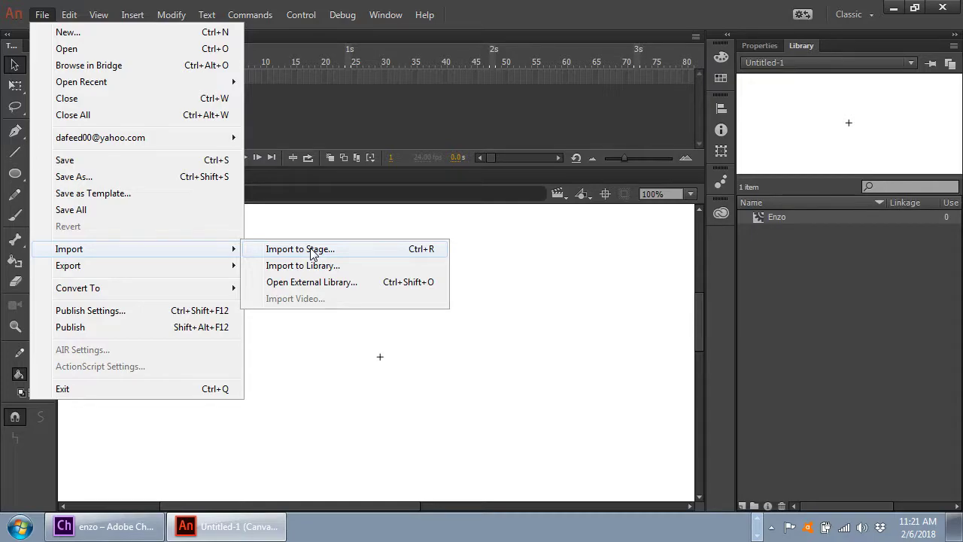
click(321, 211)
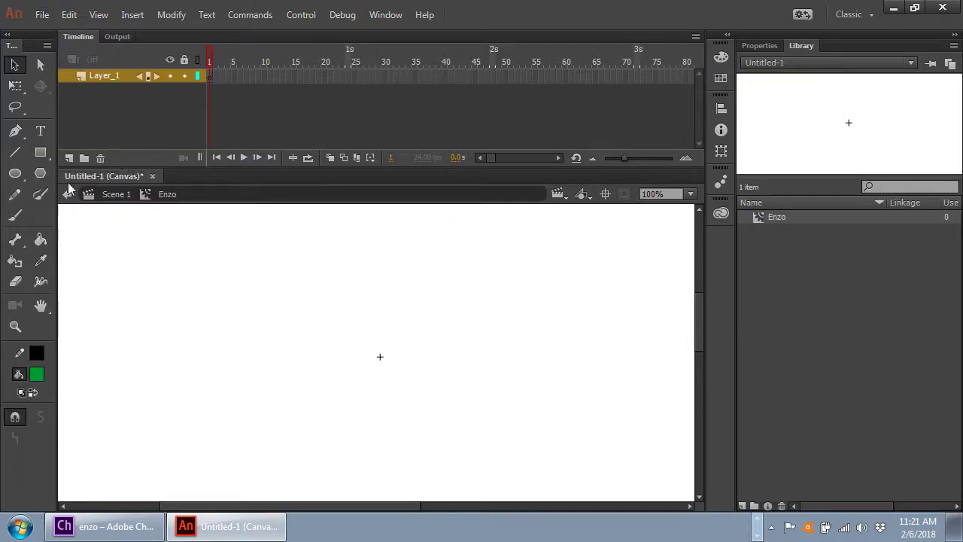
- Import the whole Scene - enzo PNG sequence from the desktop's character folder onto the Enzo clip's stage and return to frame 1
click(41, 15)
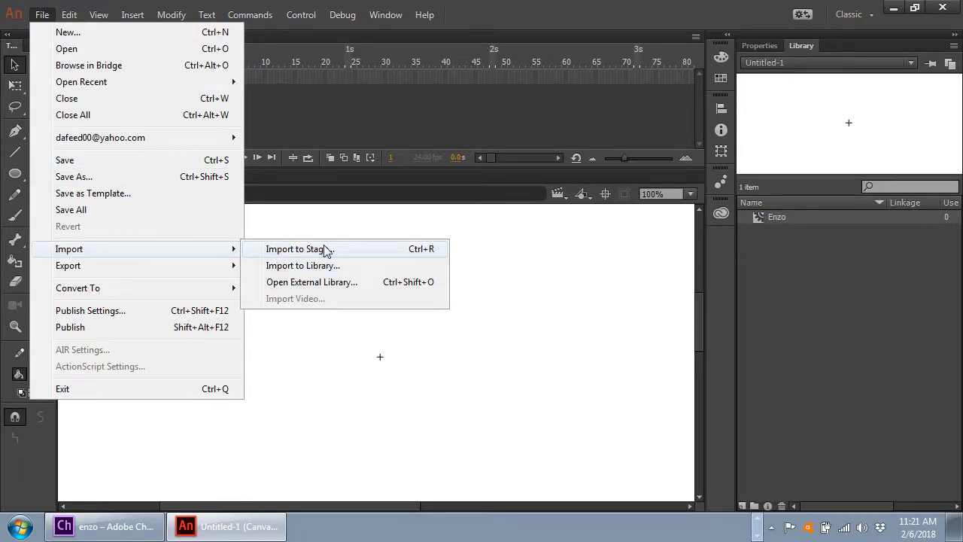
click(331, 251)
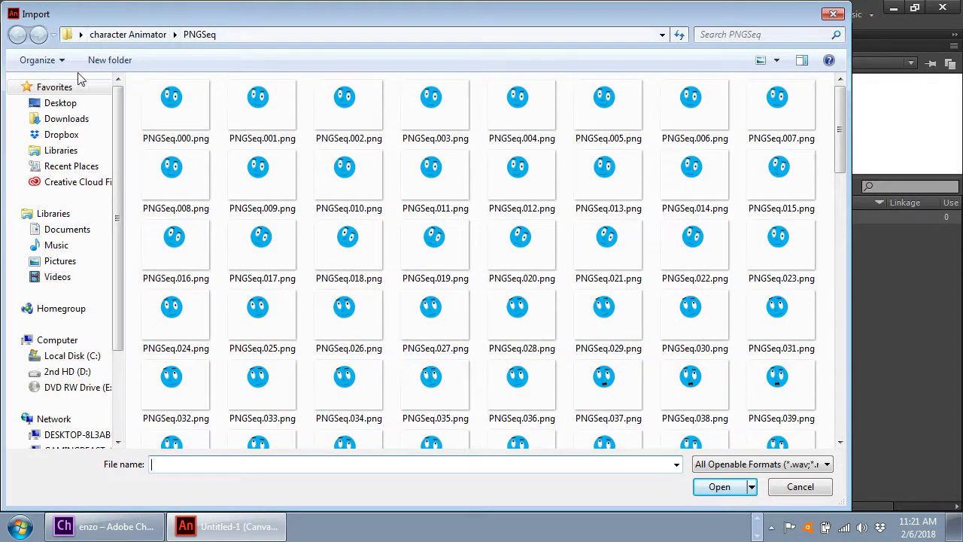
click(47, 105)
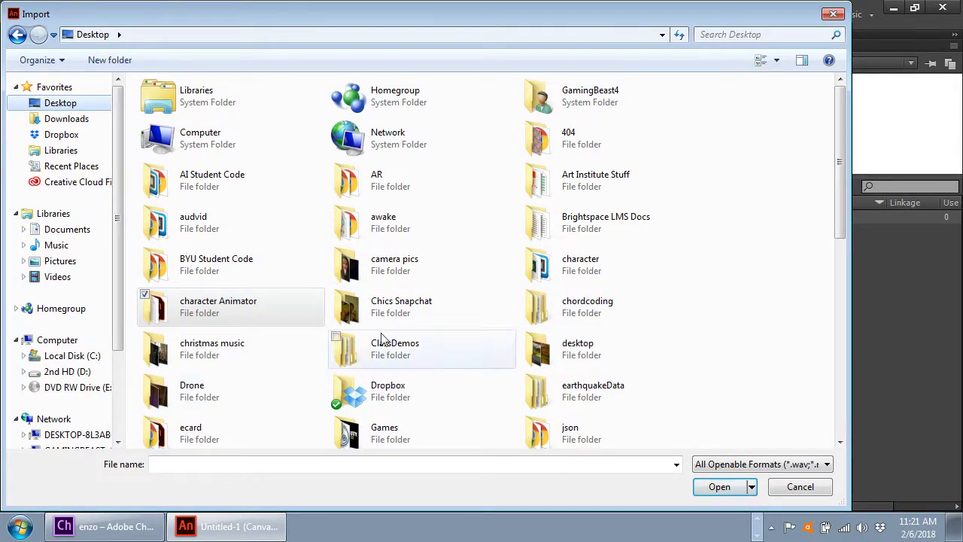
double_click(531, 260)
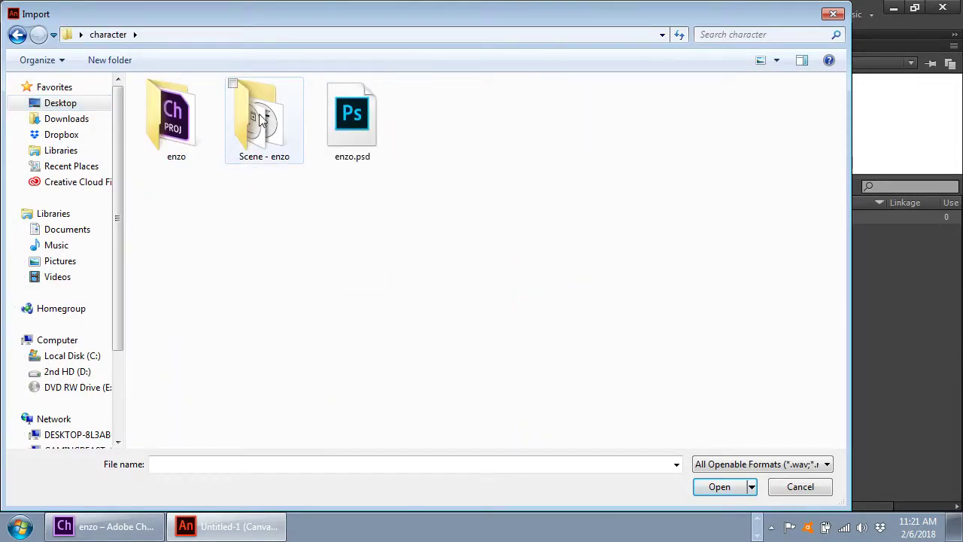
double_click(262, 128)
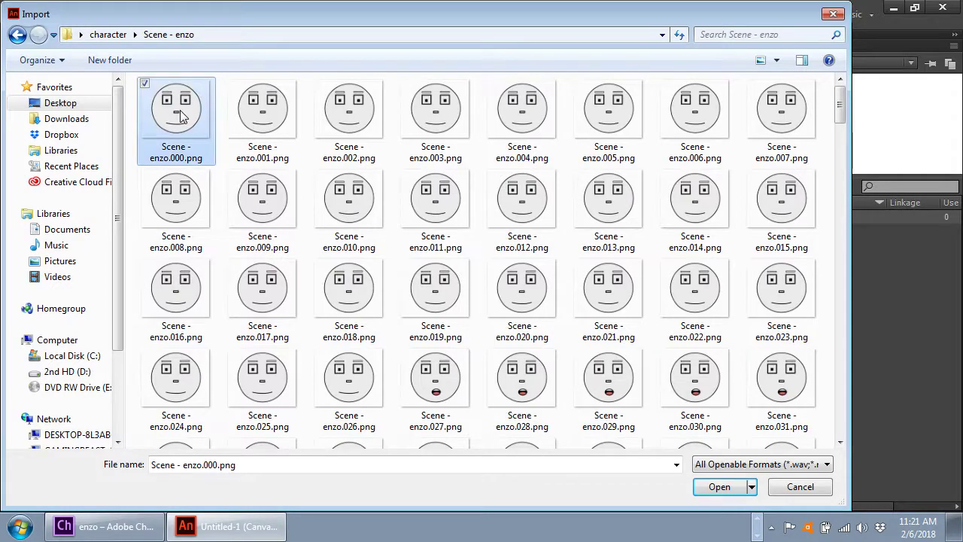
double_click(180, 113)
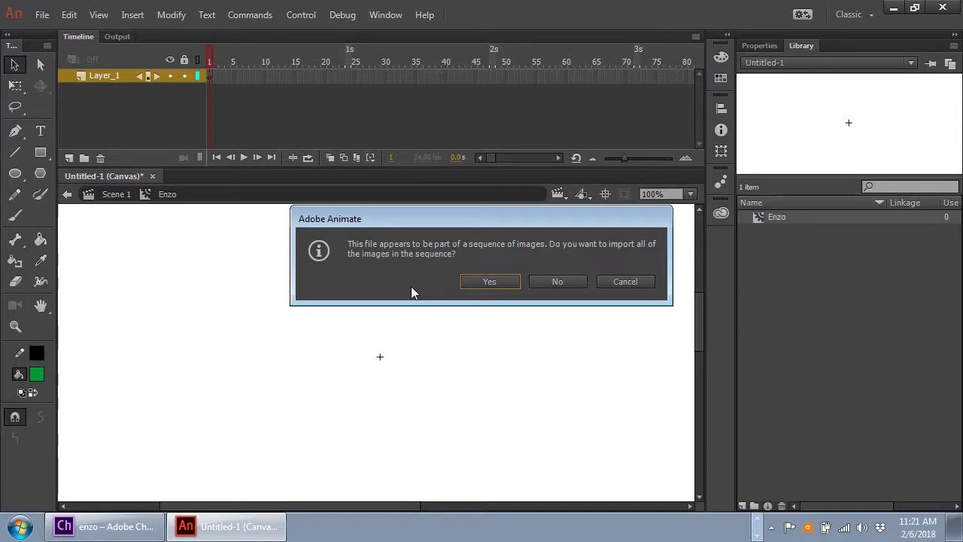
click(489, 280)
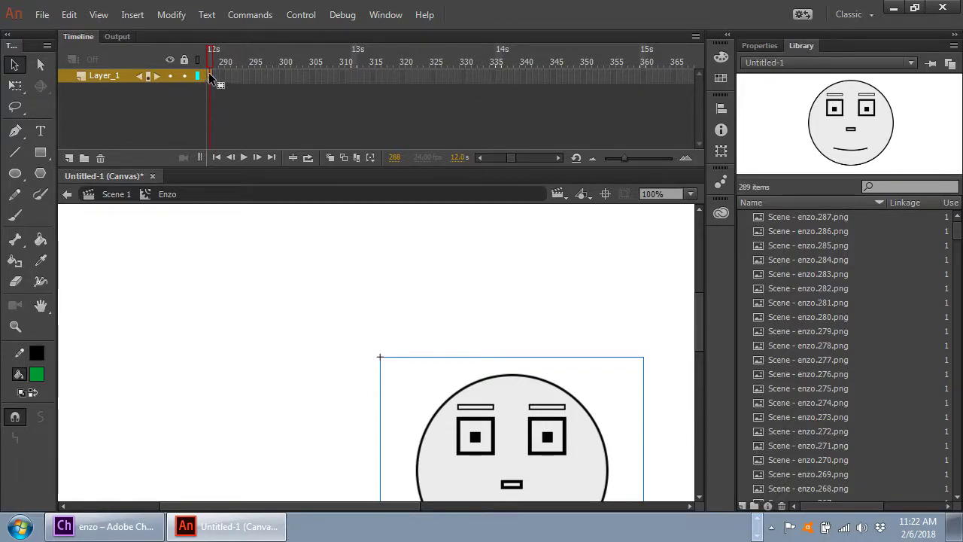
drag(209, 55, 187, 57)
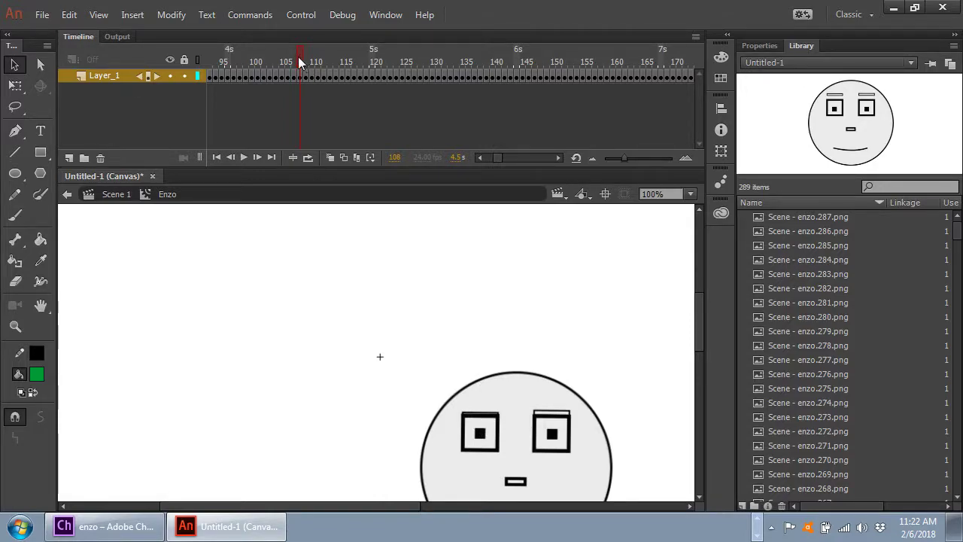
drag(298, 58, 188, 58)
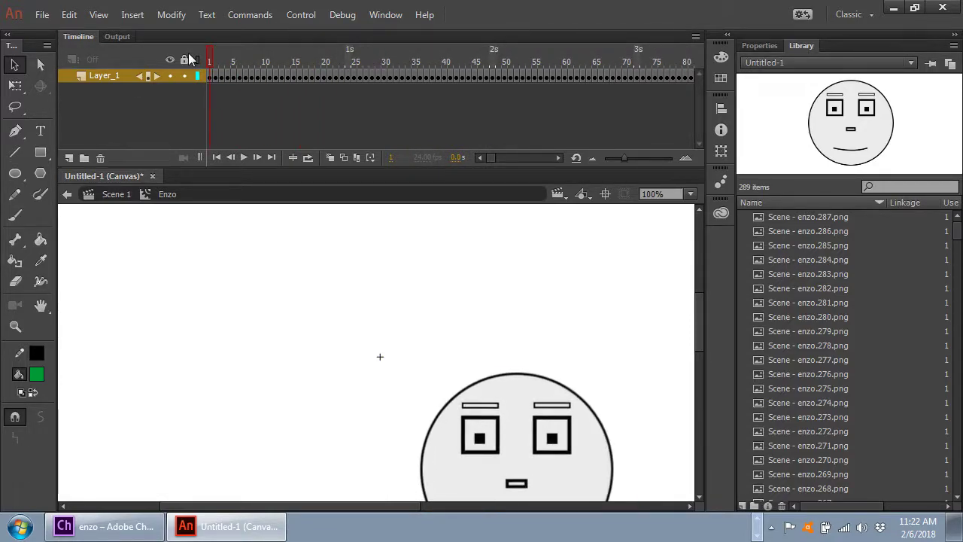
- Try centring the first frame's face image on the clip's registration point, and undo the move
drag(532, 430, 392, 314)
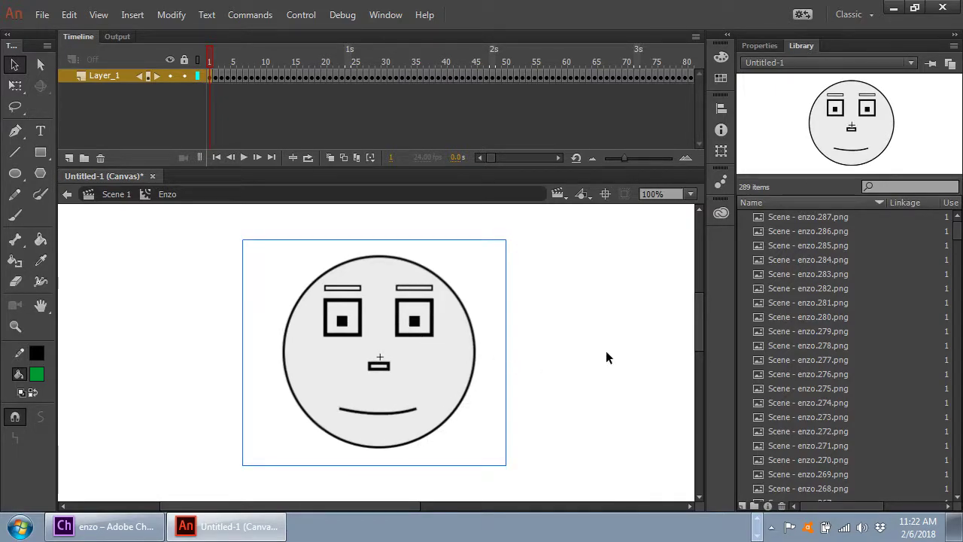
click(214, 61)
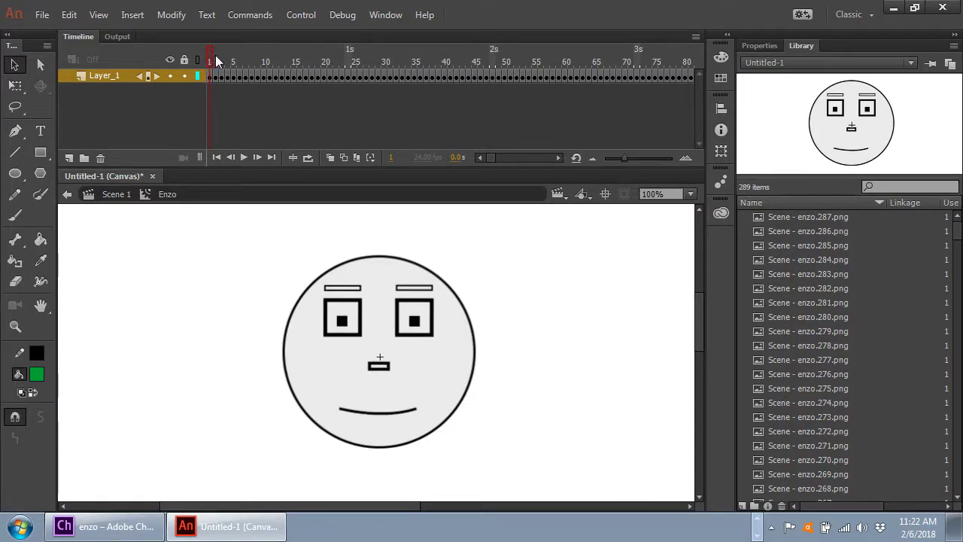
key(ctrl+z)
key(ctrl+y)
key(ctrl+z)
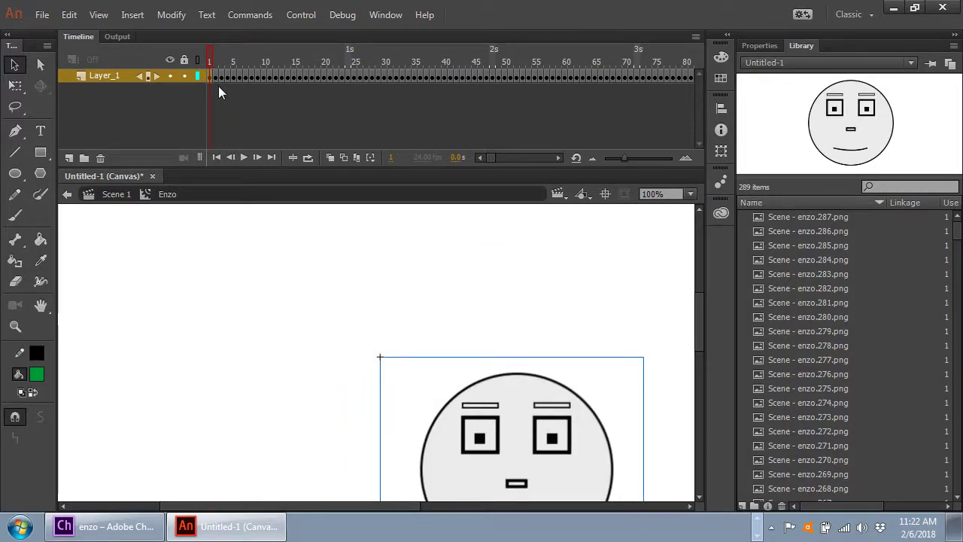
- Play the imported face animation through from frame 1 and return to the first frame
mouse_move(216, 55)
mouse_down()
mouse_move(331, 63)
mouse_move(210, 61)
mouse_up()
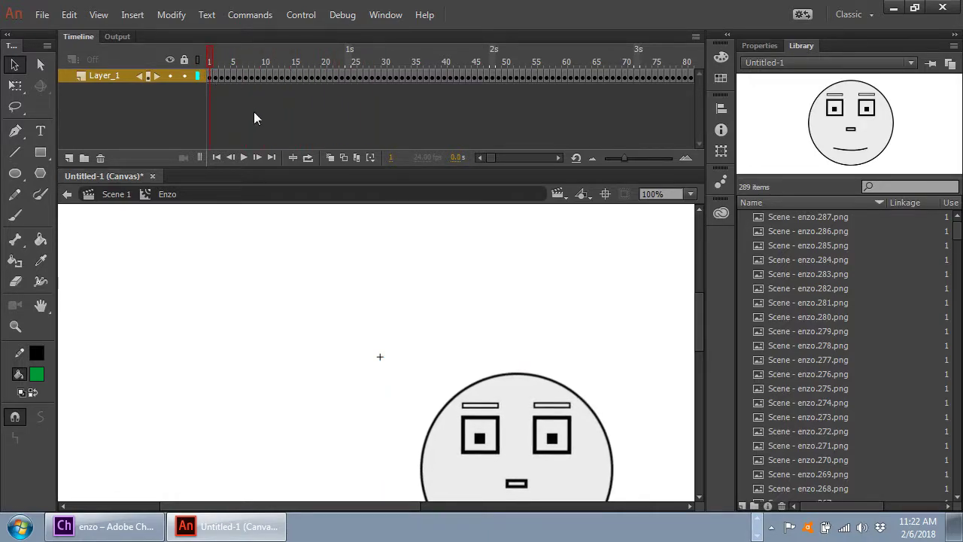
drag(414, 332, 275, 226)
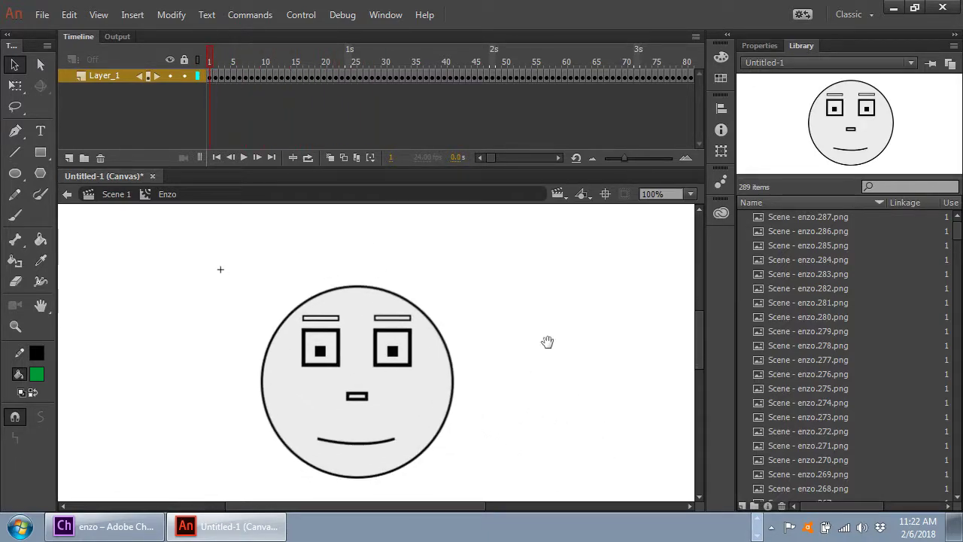
drag(547, 343, 552, 341)
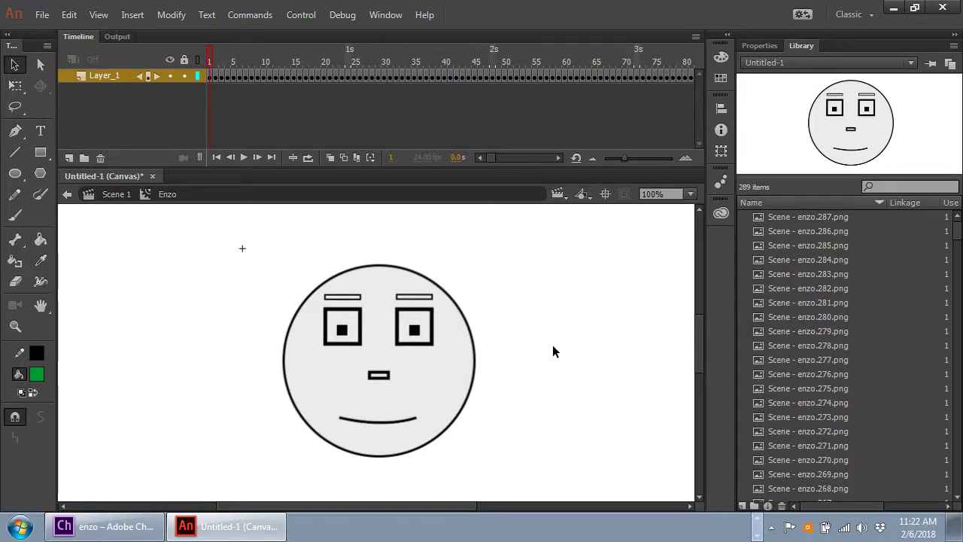
click(242, 157)
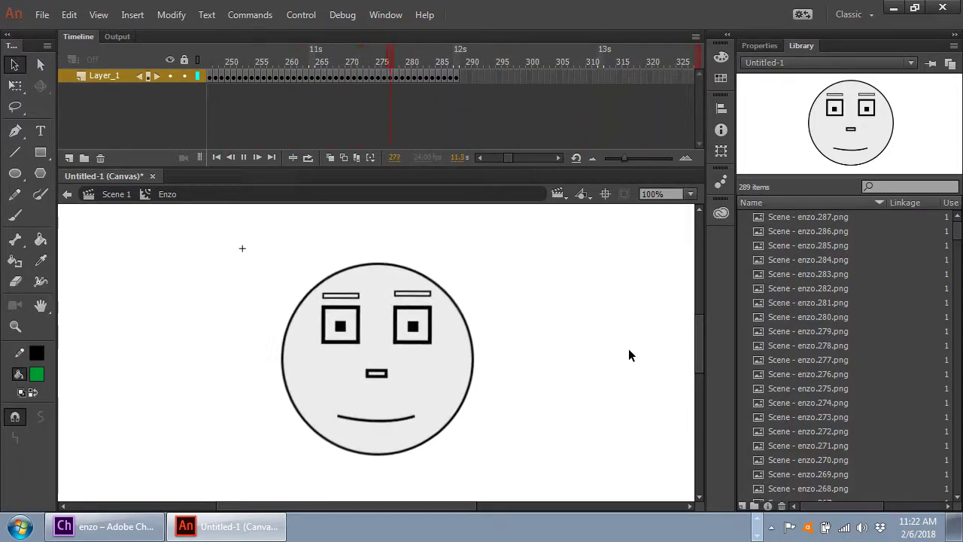
drag(458, 61, 123, 61)
- Add a layer above the image sequence, naming the sequence layer Enzo and the new layer Sound
click(71, 159)
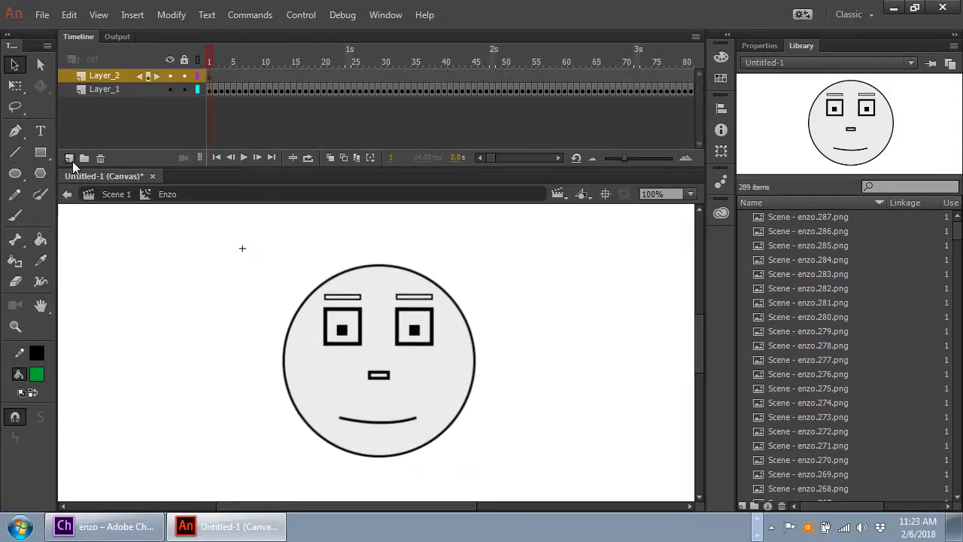
double_click(93, 89)
text(Enzo)
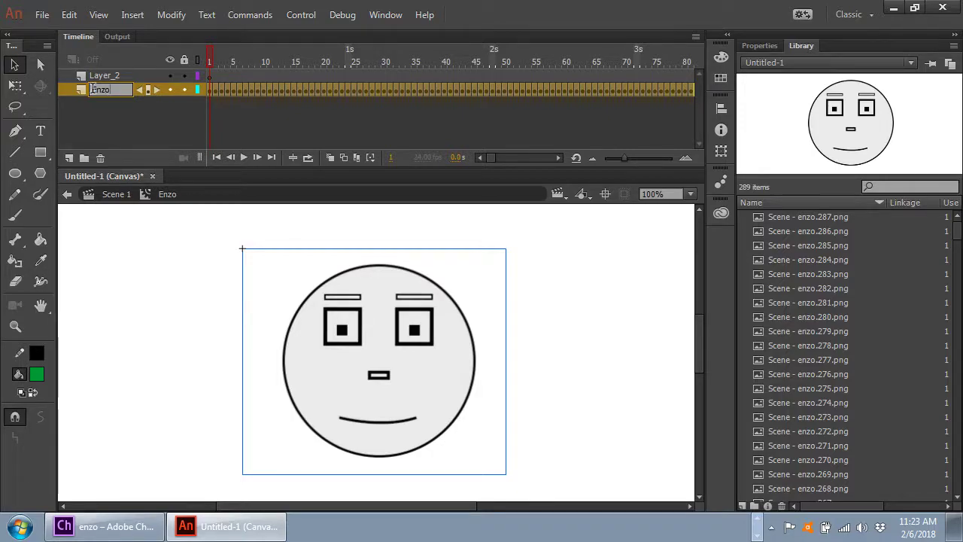
double_click(97, 71)
text(Sound)
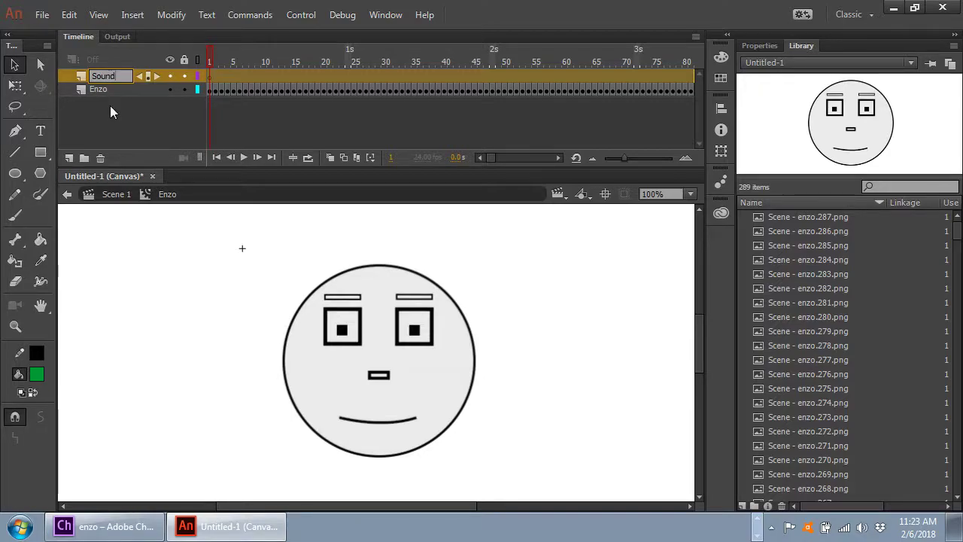
key(Return)
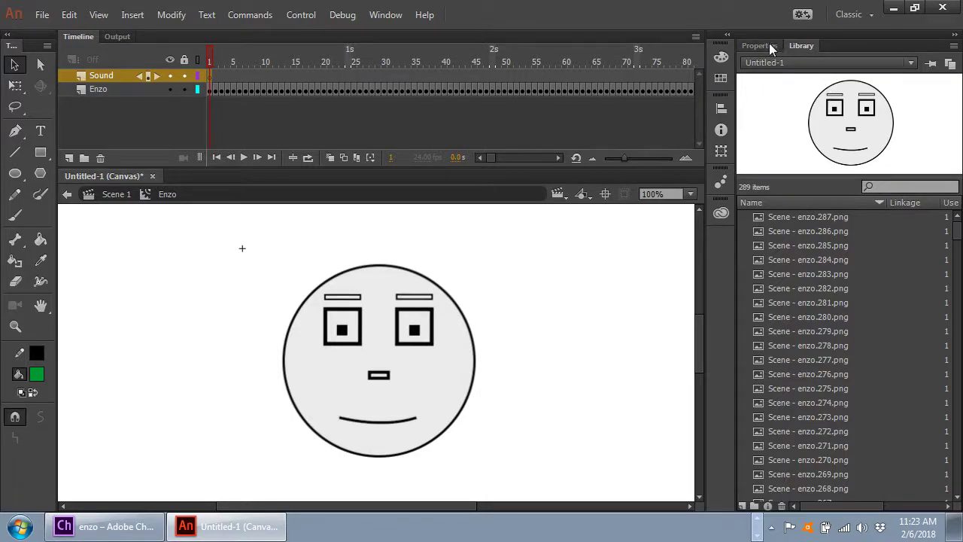
- Import Scene - enzo.wav into the library and place it on the Sound layer starting at frame 1
click(42, 14)
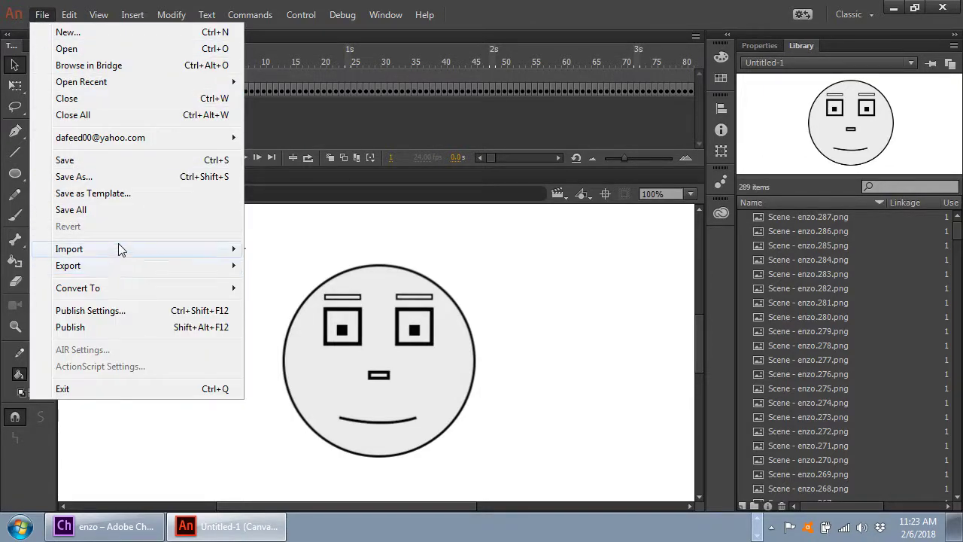
mouse_move(122, 243)
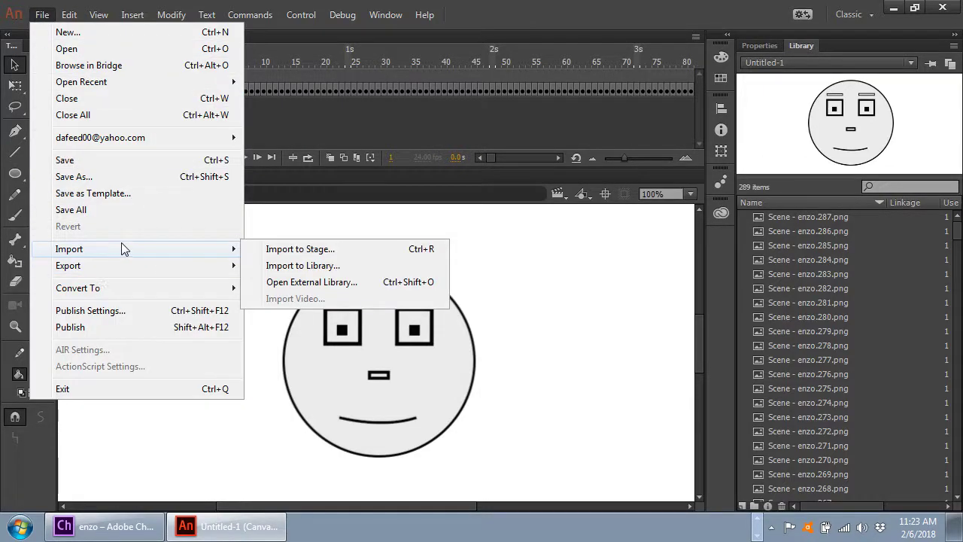
click(313, 267)
click(514, 336)
scroll(514, 337, down, 20)
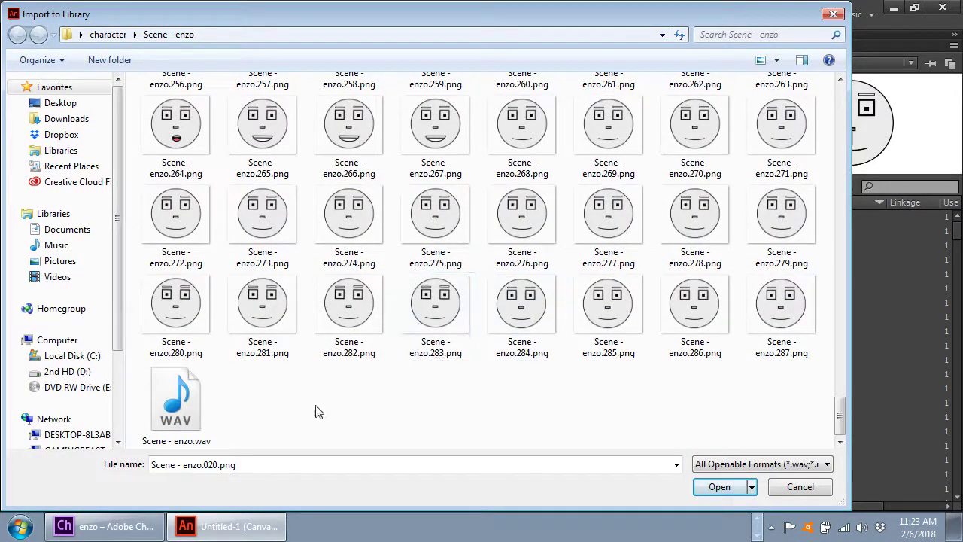
double_click(171, 398)
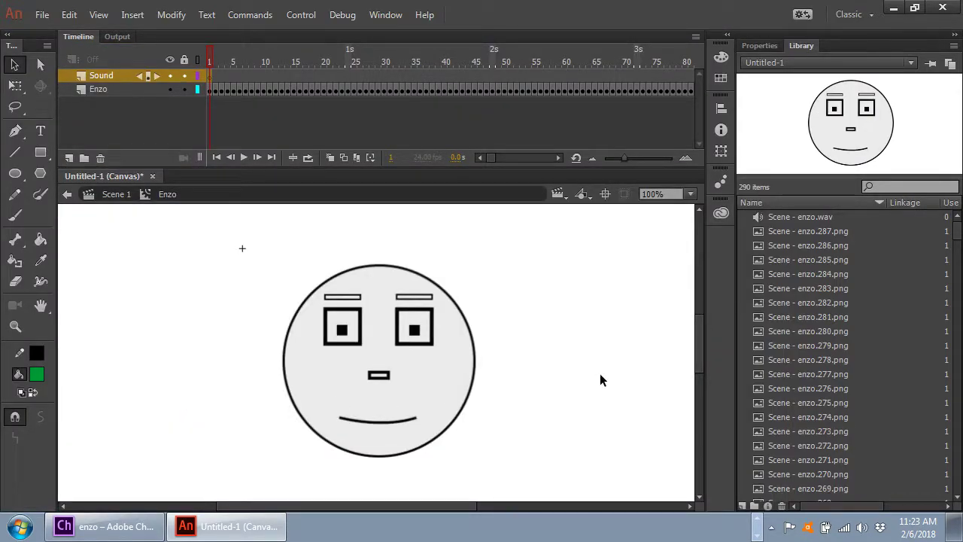
drag(765, 216, 214, 78)
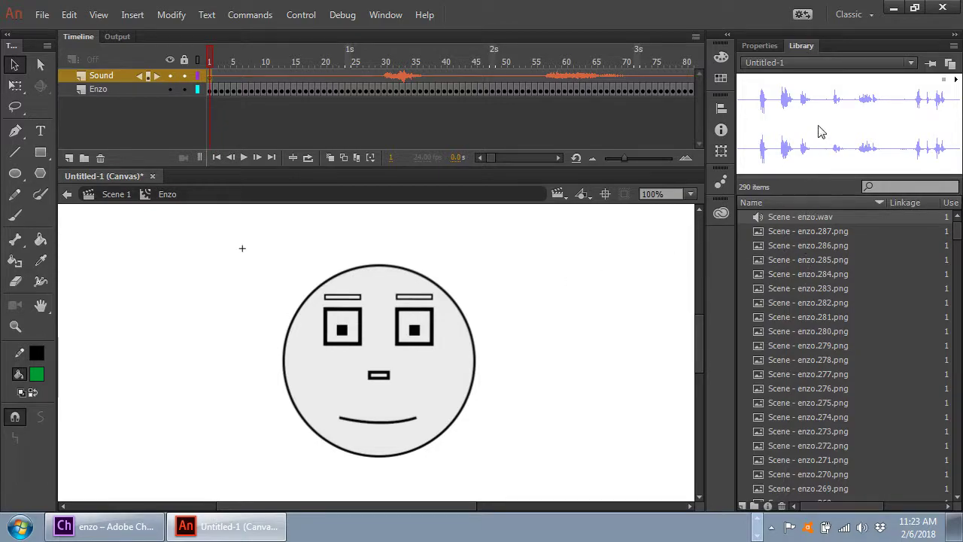
- Create a library folder named Animation
click(764, 46)
click(797, 47)
scroll(856, 298, down, 12)
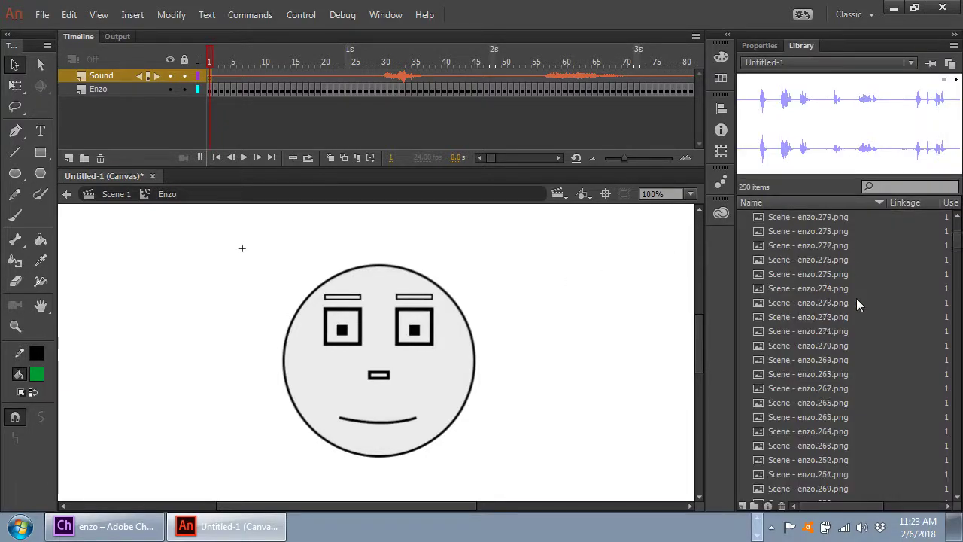
scroll(846, 303, down, 20)
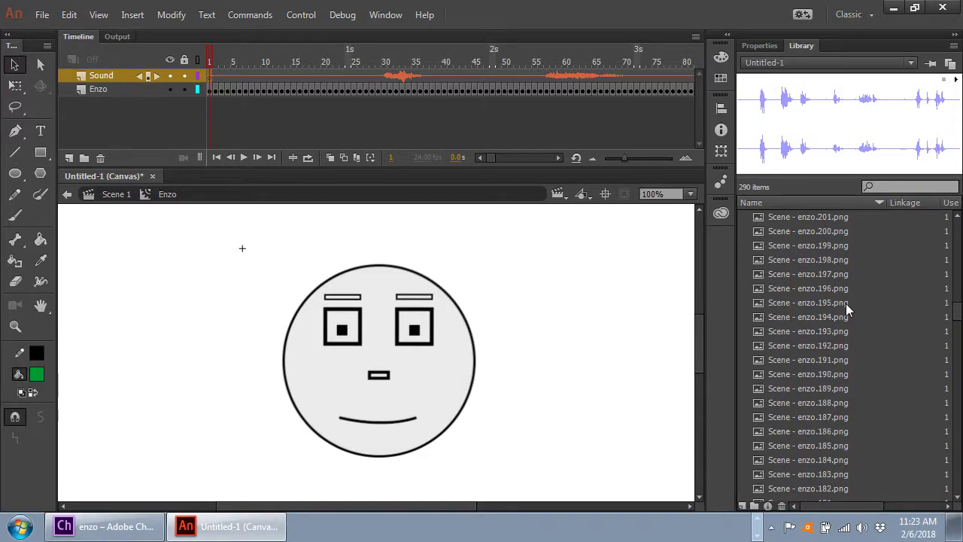
scroll(845, 303, down, 20)
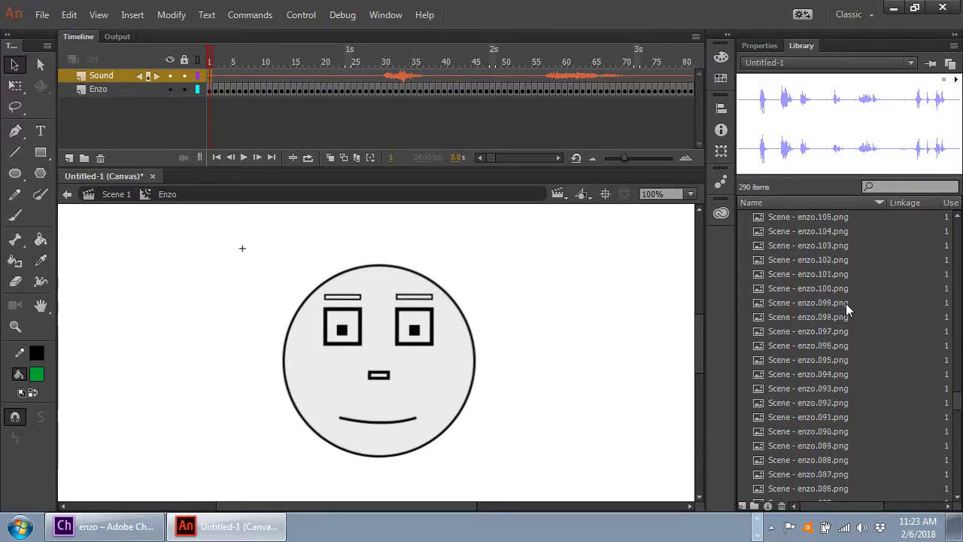
scroll(846, 303, down, 8)
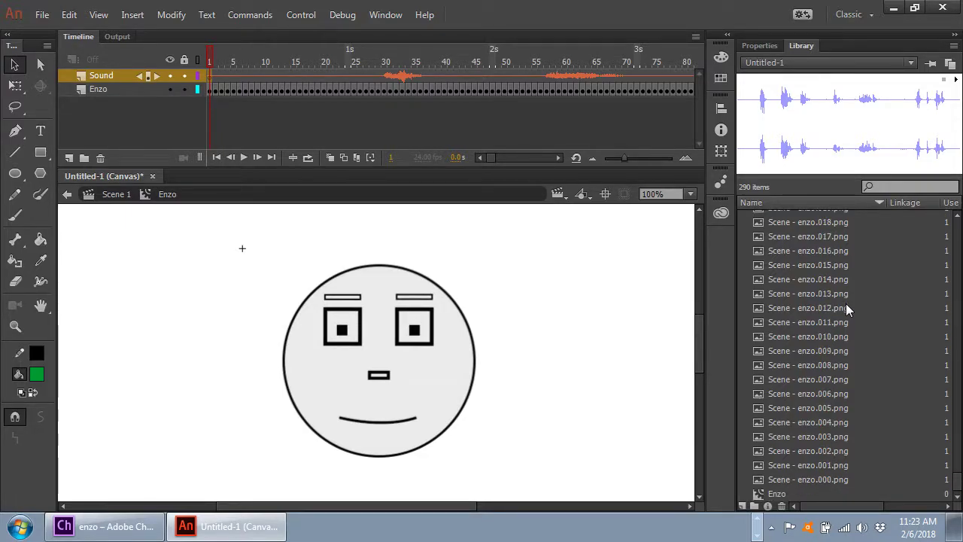
click(754, 506)
text(Animation)
key(Return)
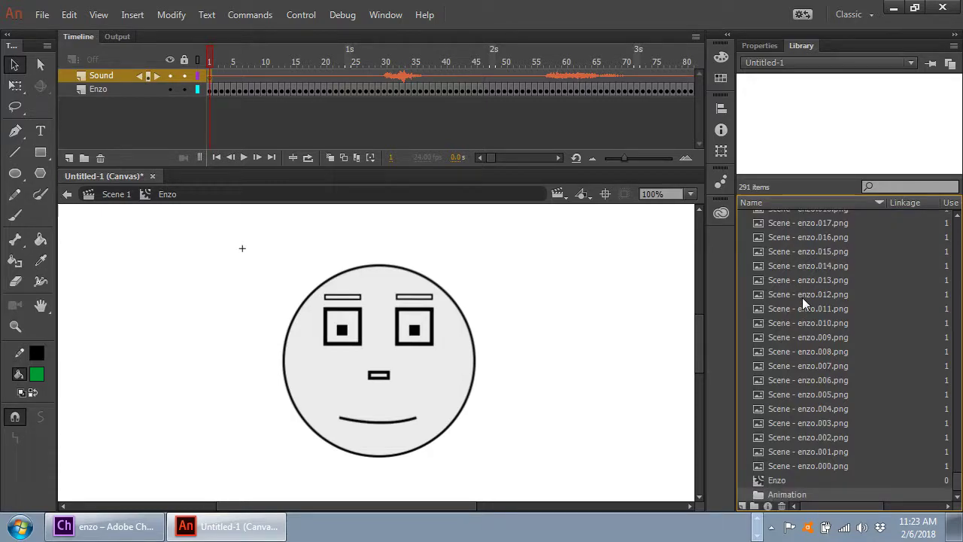
- Move all the Scene - enzo PNG images and Scene - enzo.wav into the existing Animation library folder, and check the folder's contents
click(788, 464)
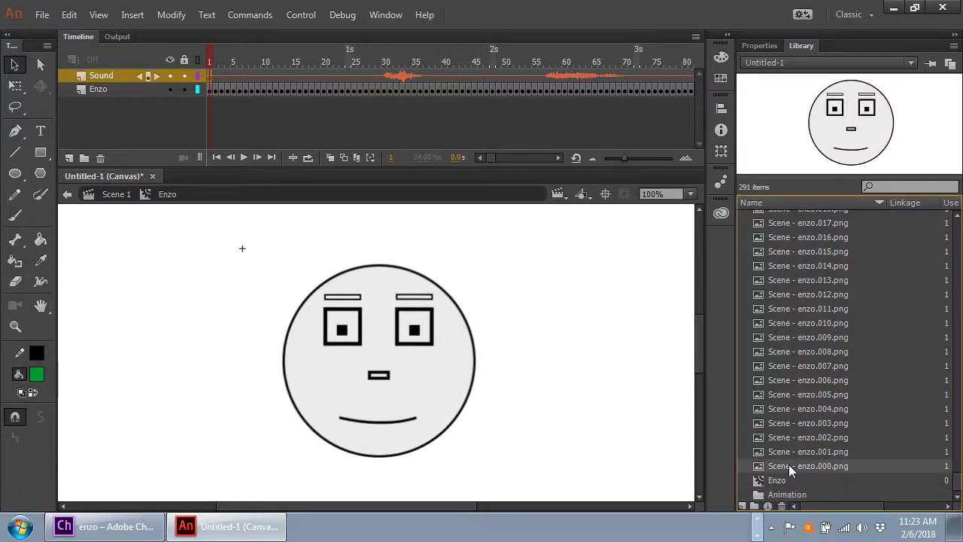
scroll(790, 466, up, 1)
drag(958, 479, 958, 231)
click(806, 218)
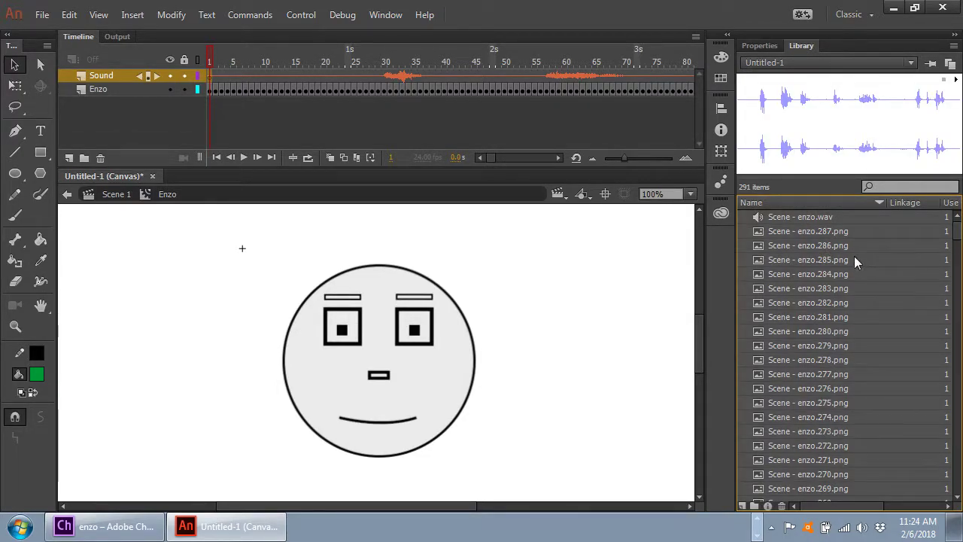
right_click(810, 263)
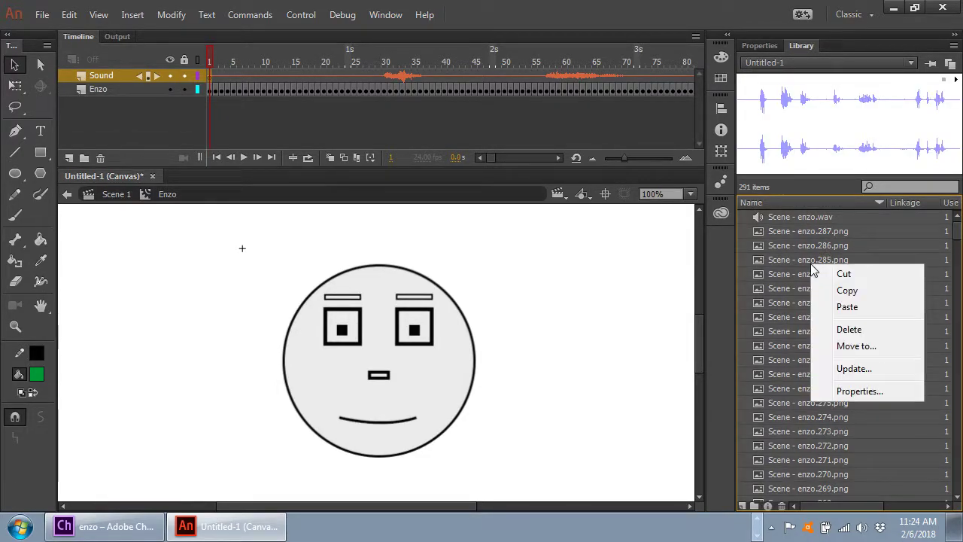
click(857, 348)
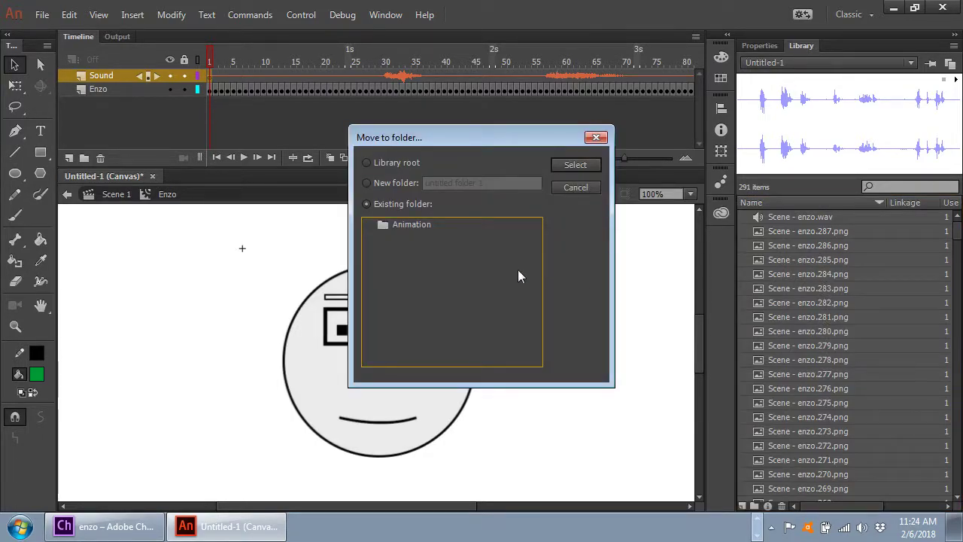
click(397, 224)
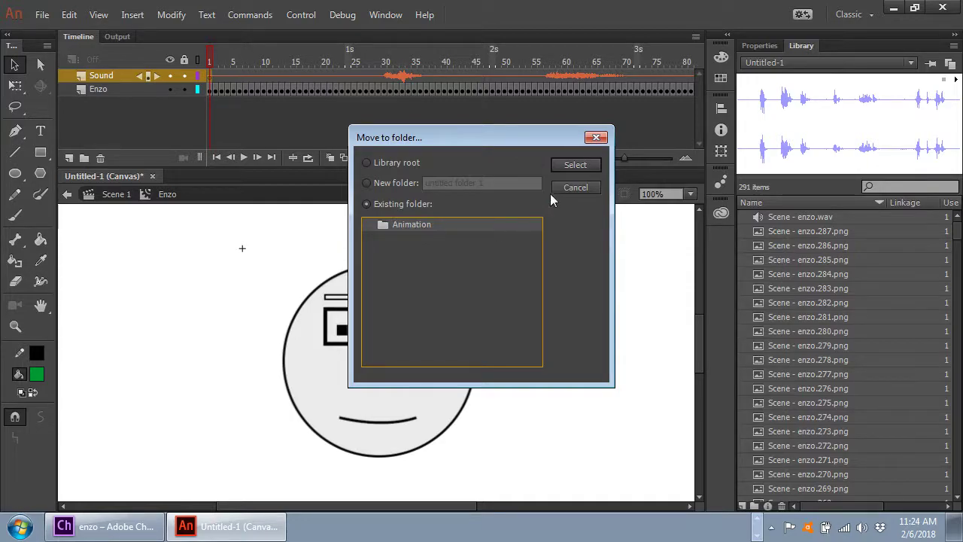
click(576, 165)
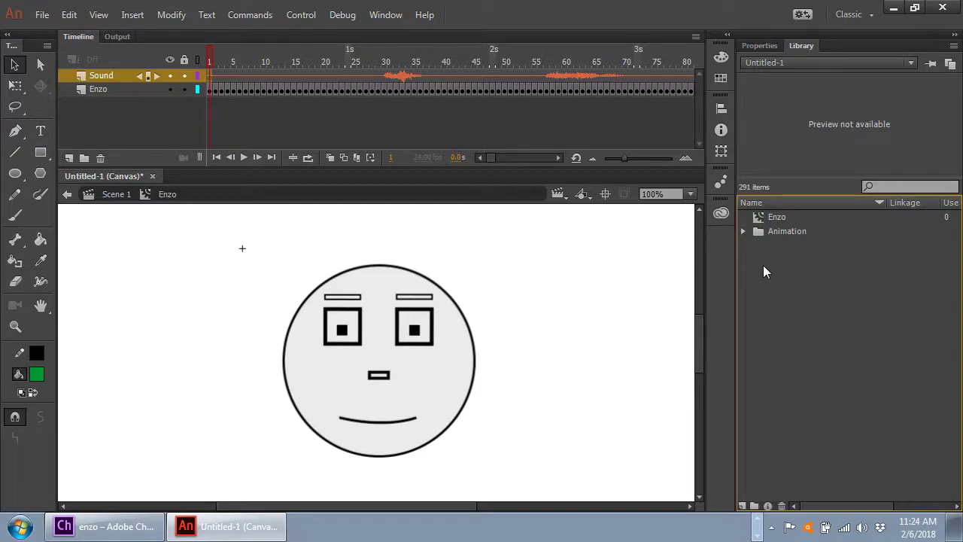
click(743, 231)
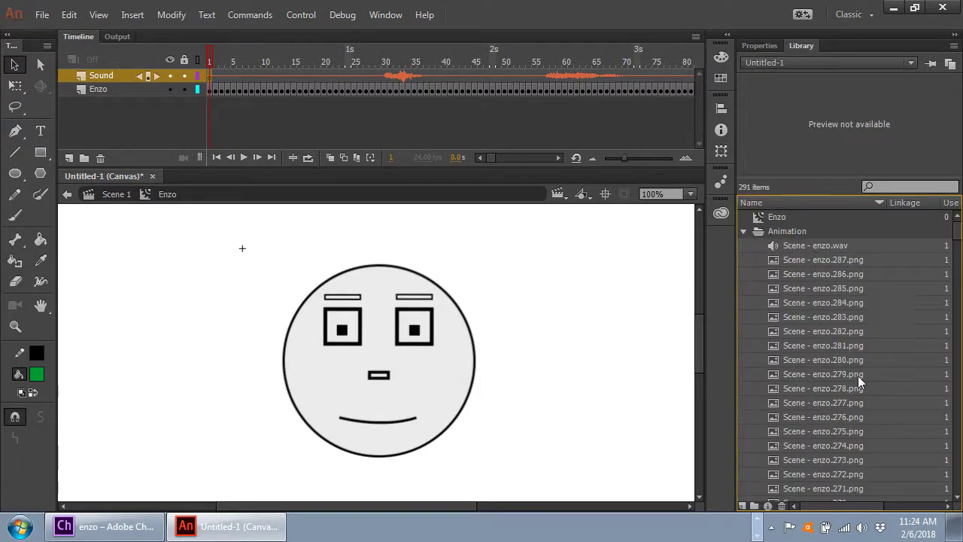
click(743, 231)
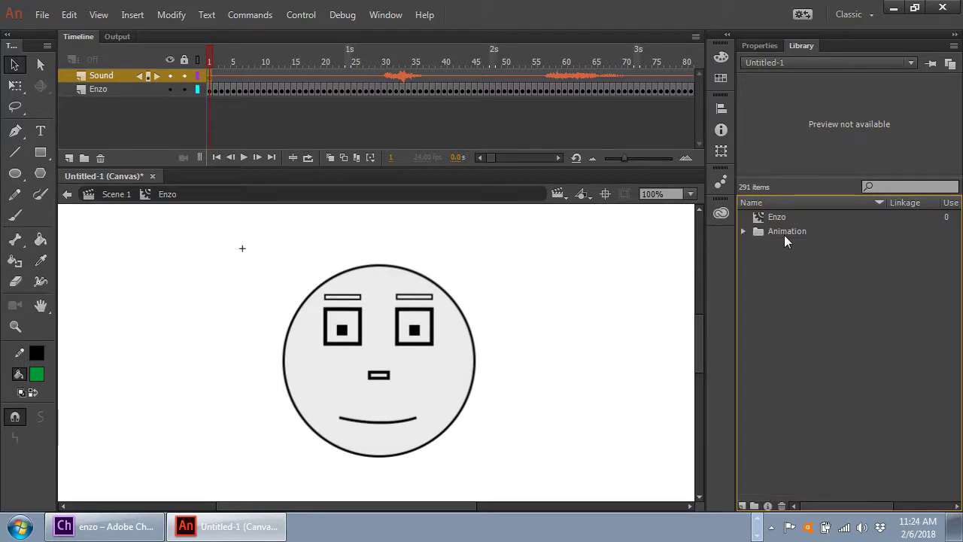
click(777, 230)
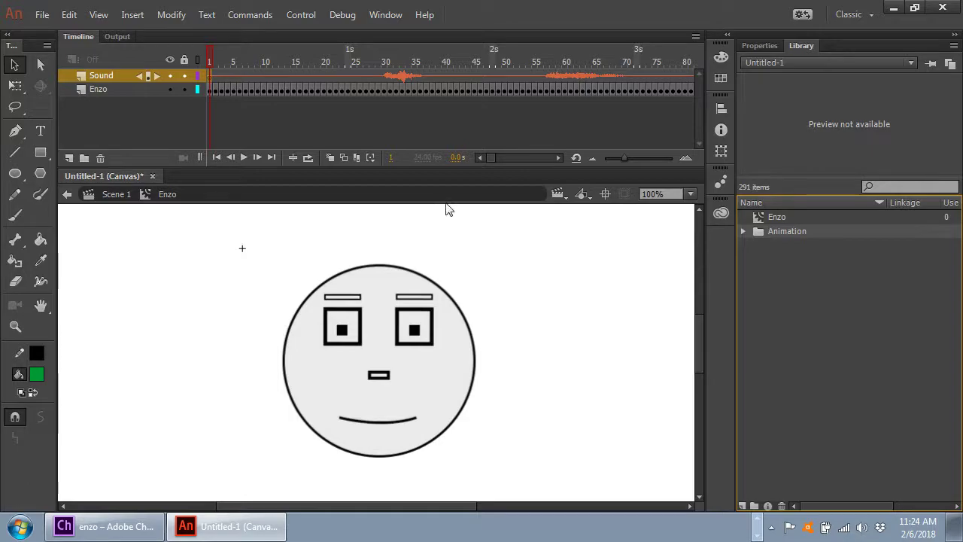
- Play the Enzo clip with its sound from frame 1 to the end, and scrub back through the timeline to frame 71
click(201, 60)
key(Return)
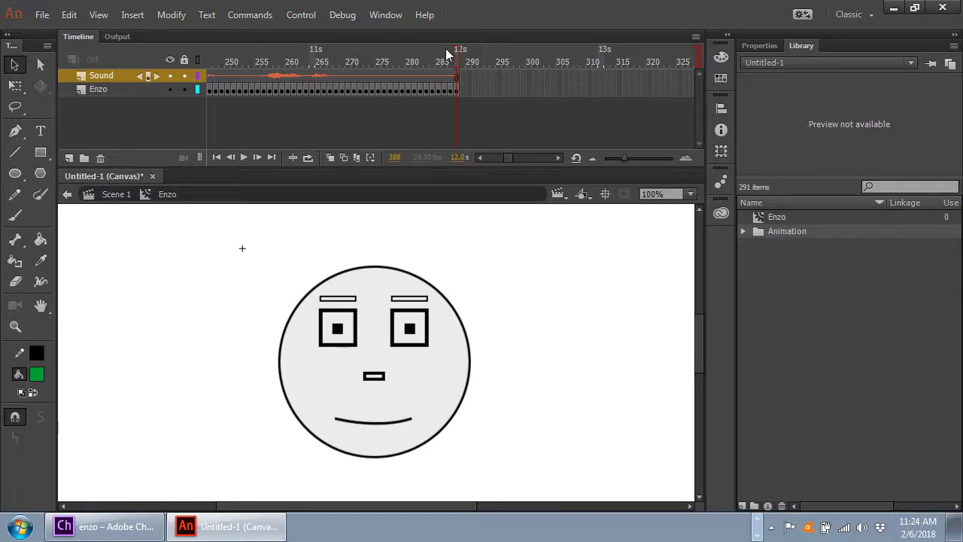
drag(459, 55, 304, 67)
drag(247, 67, 628, 59)
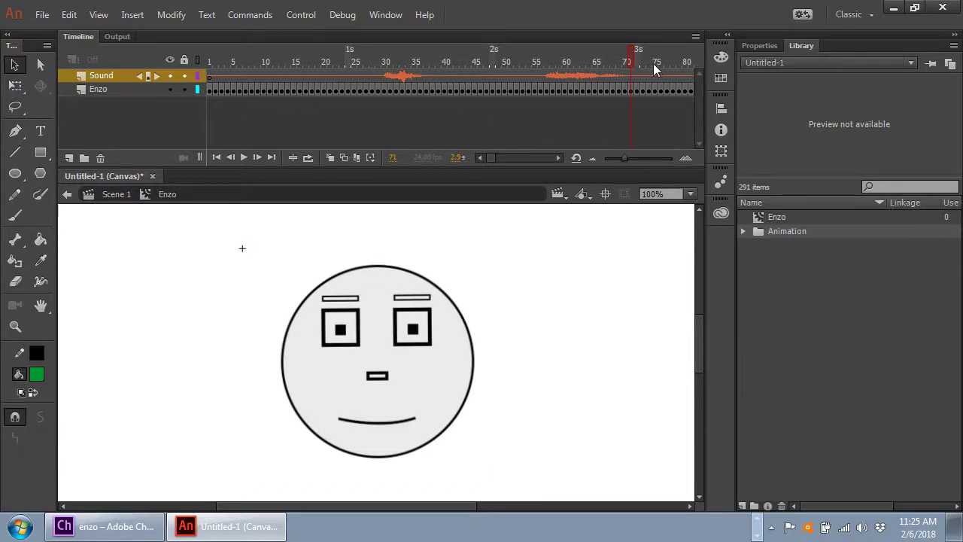
- Review the sync options for Scene - enzo.wav at frame 71 of the Sound layer, and return the playhead to frame 1
click(631, 75)
click(760, 46)
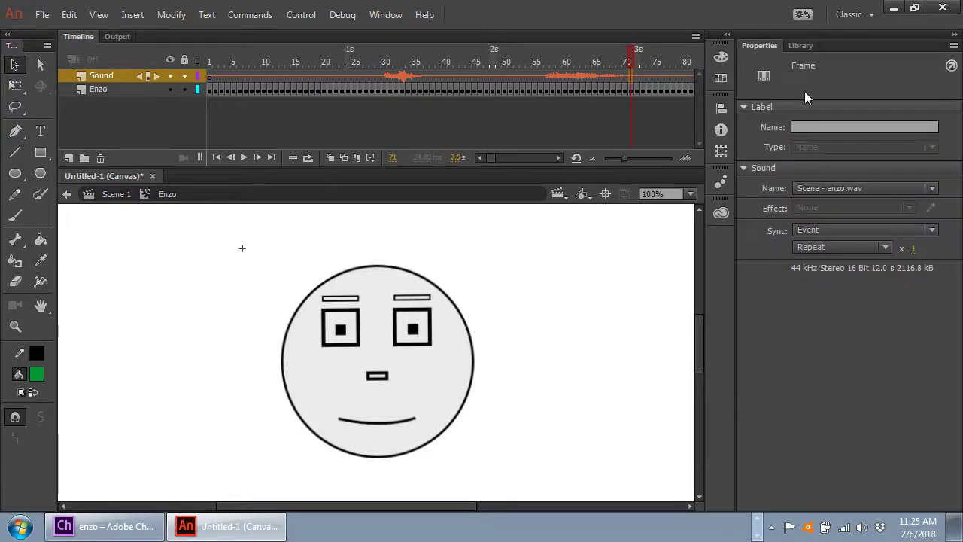
click(886, 232)
click(865, 327)
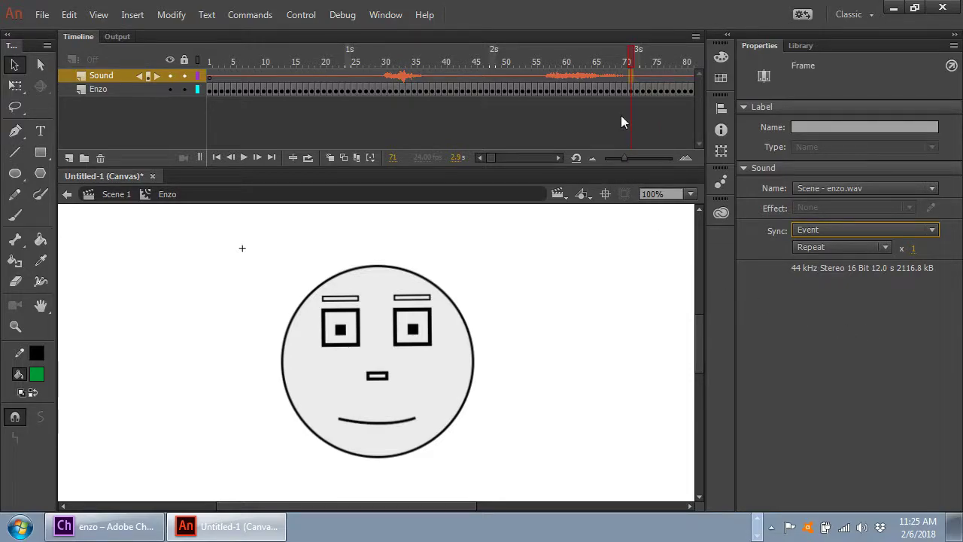
drag(632, 64, 213, 78)
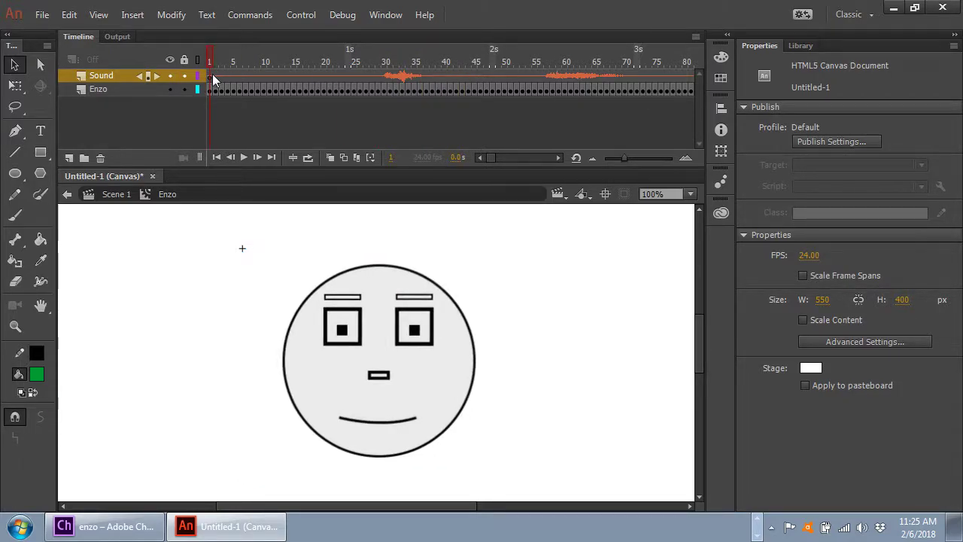
- Try to save the document as enzo in the character folder on the desktop
key(ctrl+s)
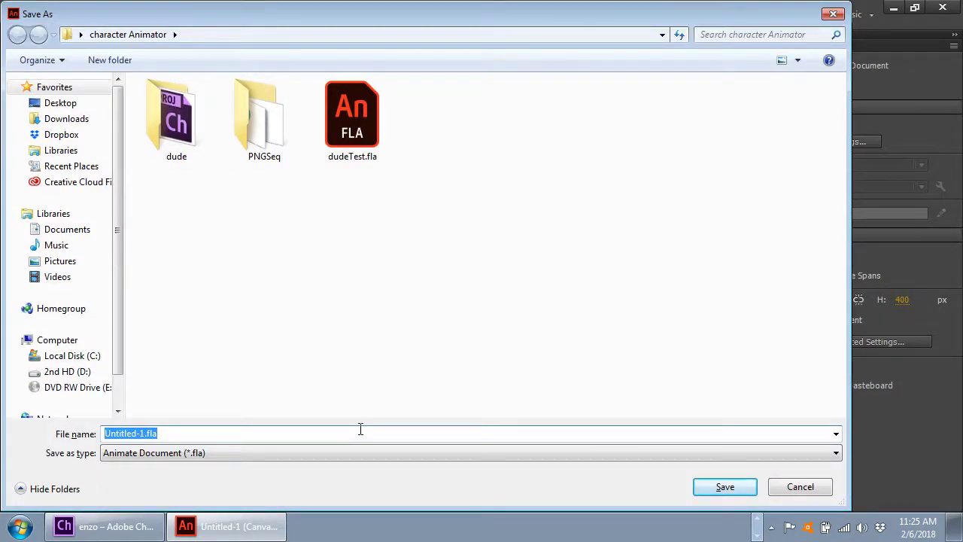
click(66, 106)
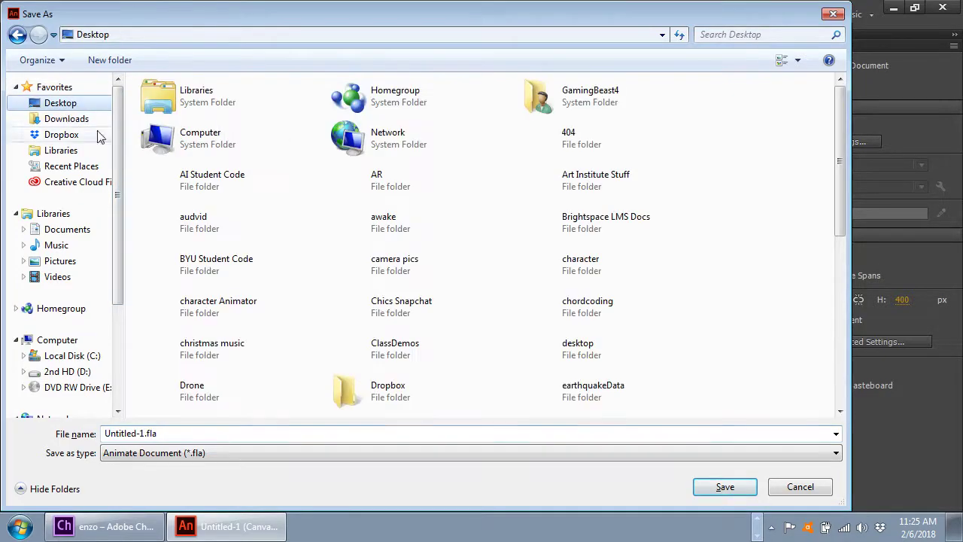
double_click(568, 277)
click(319, 439)
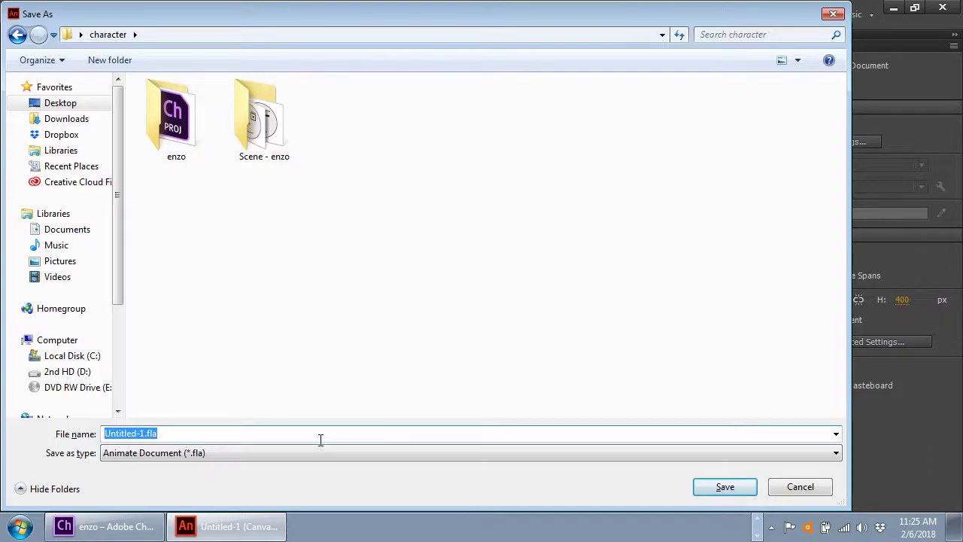
text(enzo)
key(Return)
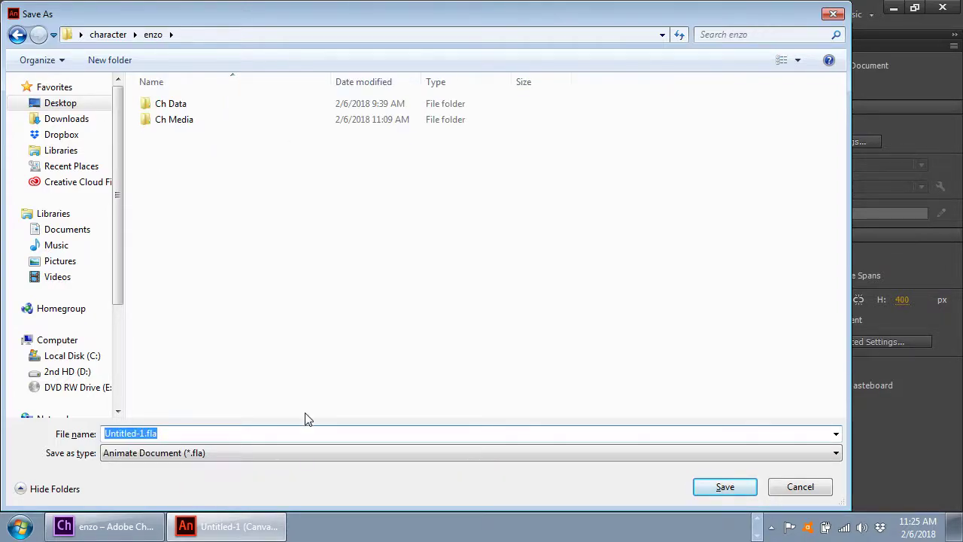
click(119, 35)
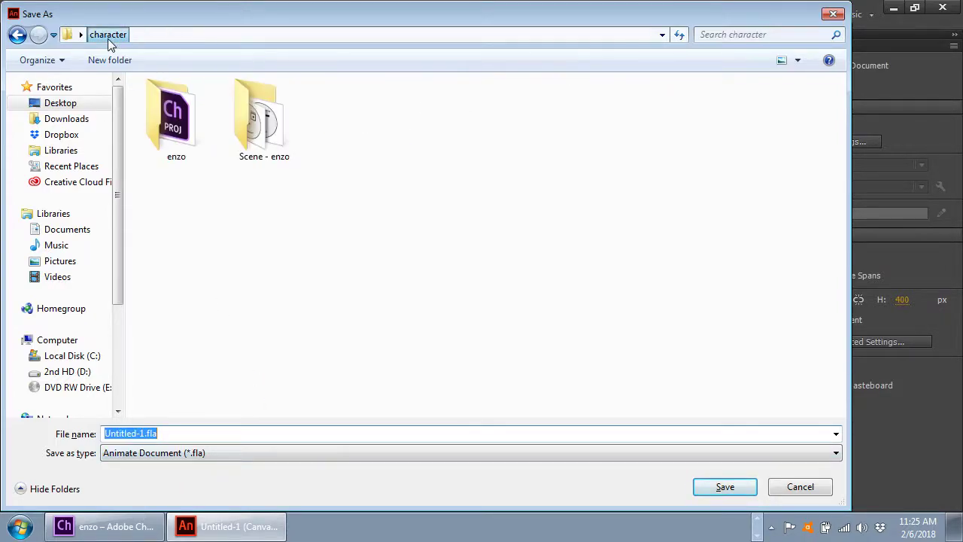
click(265, 430)
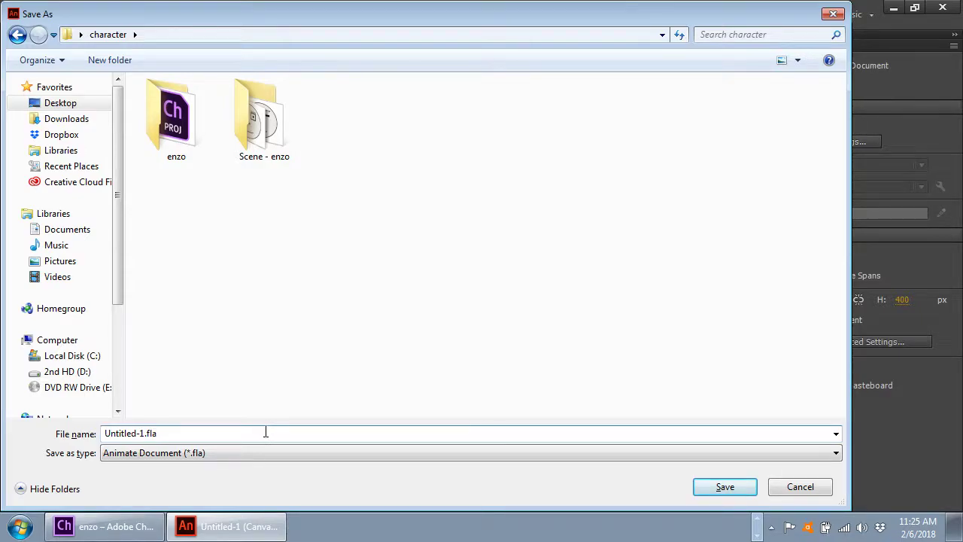
key(ctrl+a)
text(enzo)
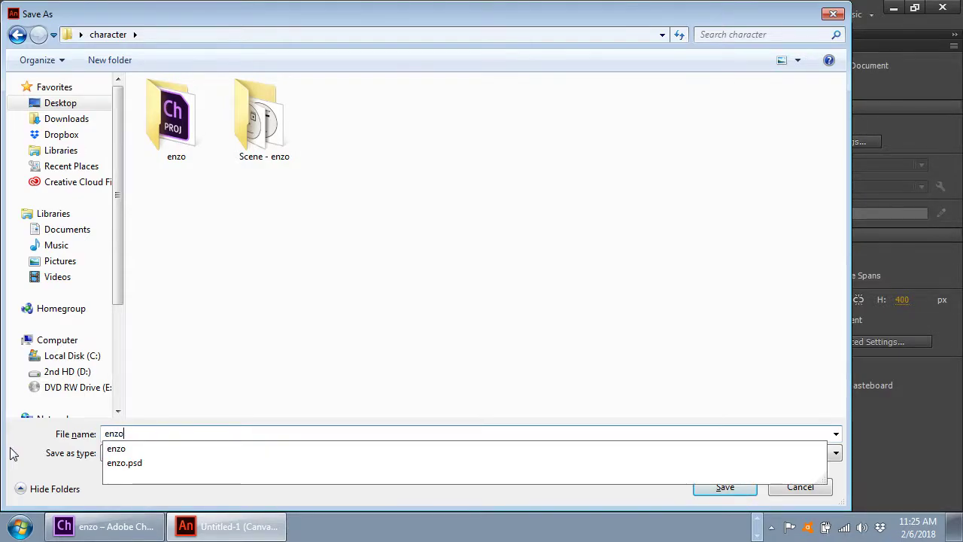
key(Return)
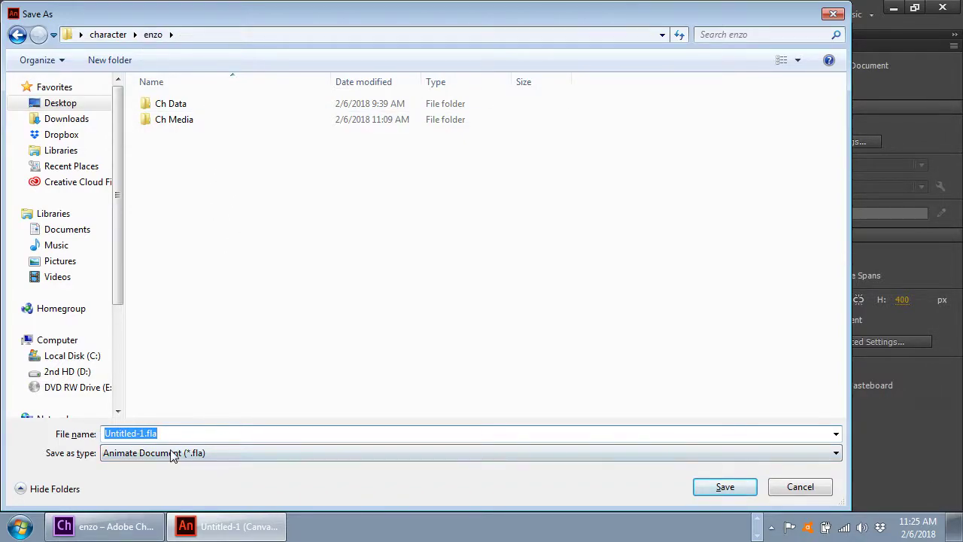
click(811, 490)
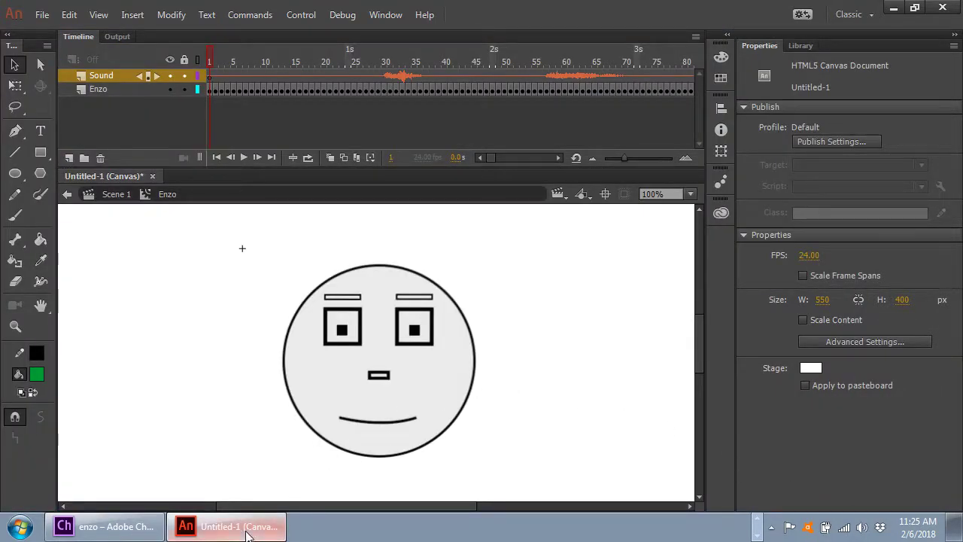
- Open the character folder from the desktop to examine its files, and return to Animate
click(955, 529)
click(754, 316)
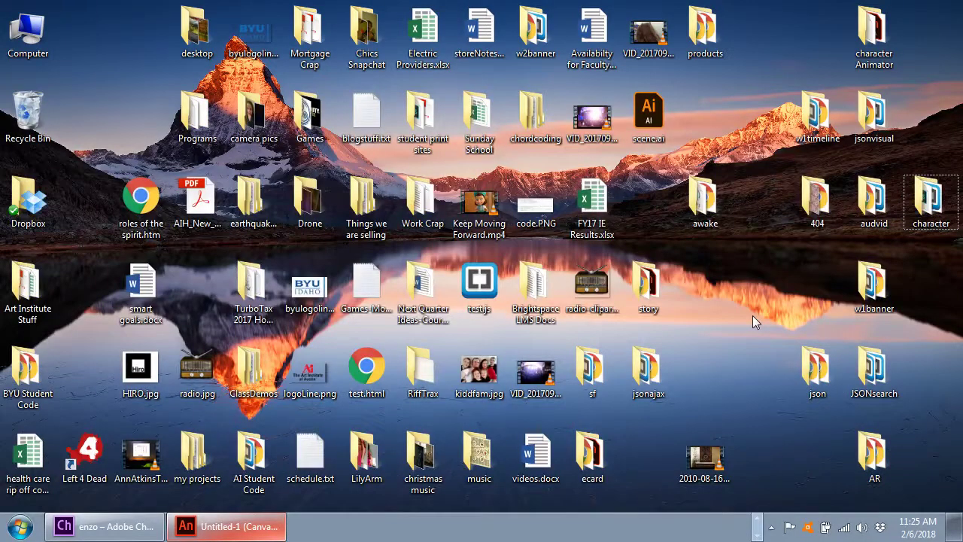
key(c)
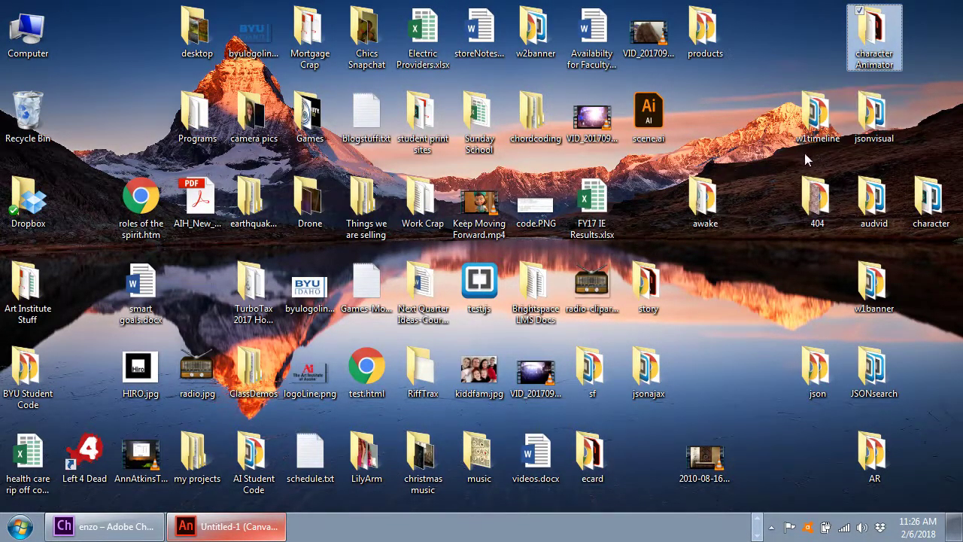
double_click(933, 200)
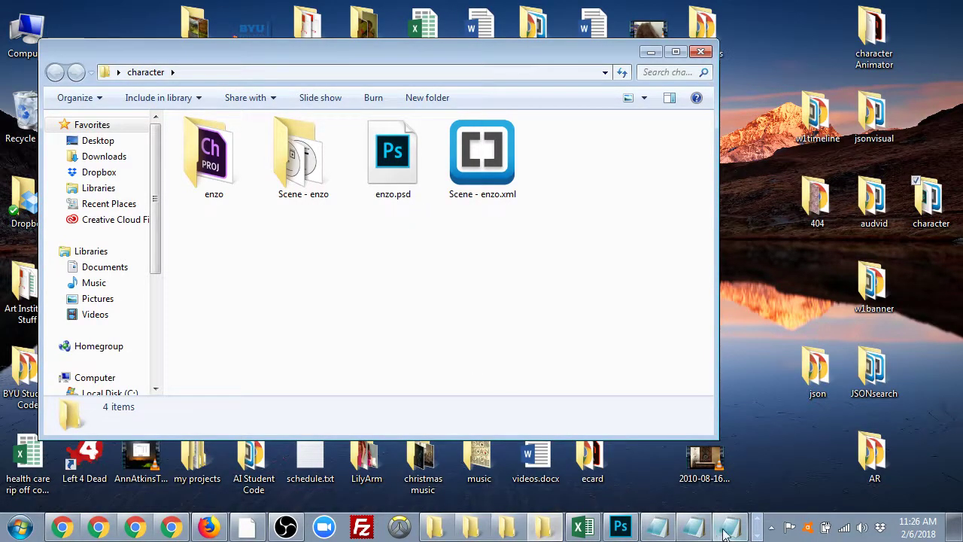
click(760, 519)
click(758, 537)
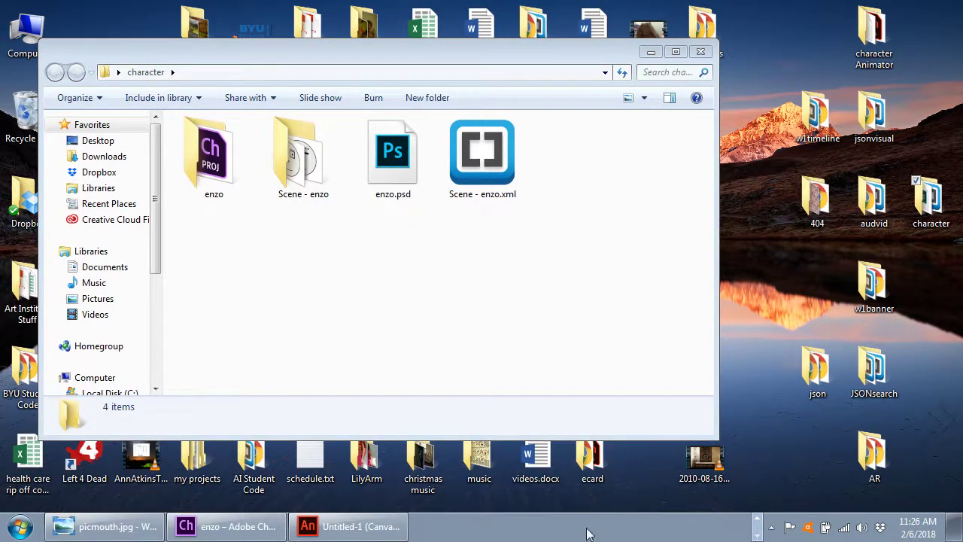
click(351, 526)
- Save the document as Untitled-1.fla in the character folder on the desktop
click(41, 15)
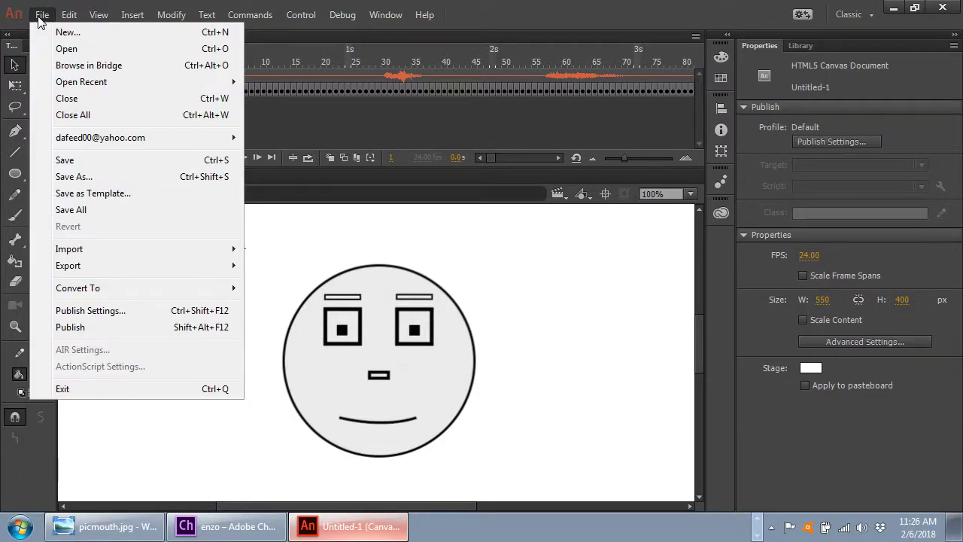
click(75, 176)
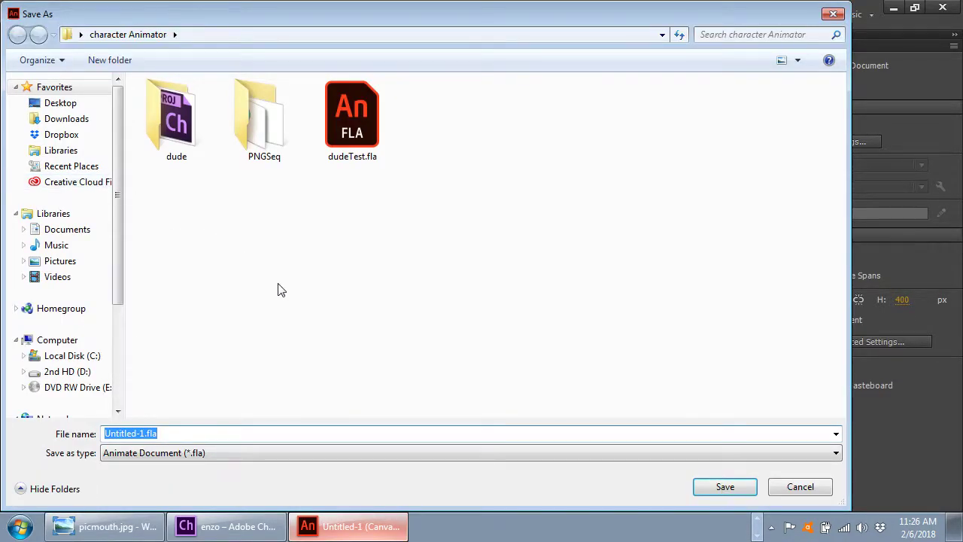
text(enzo)
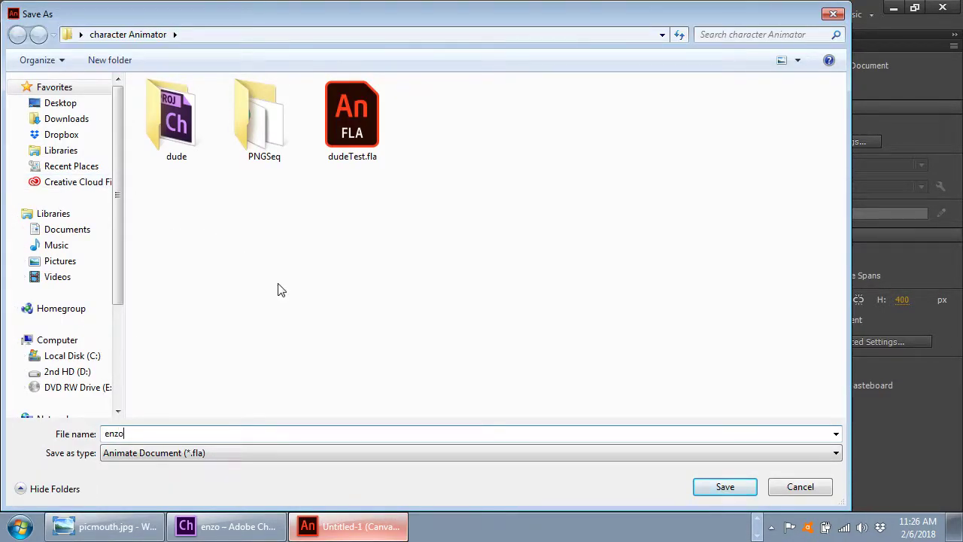
click(49, 103)
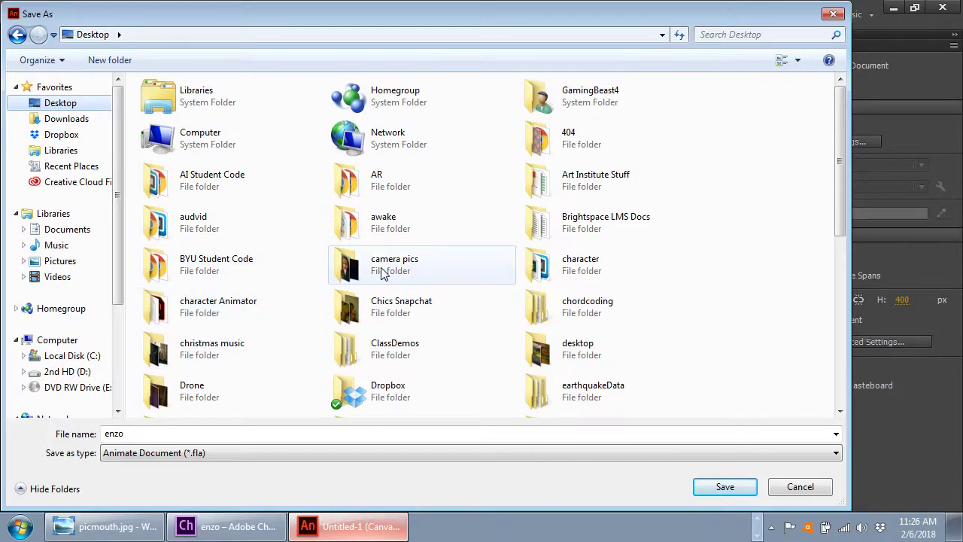
double_click(564, 267)
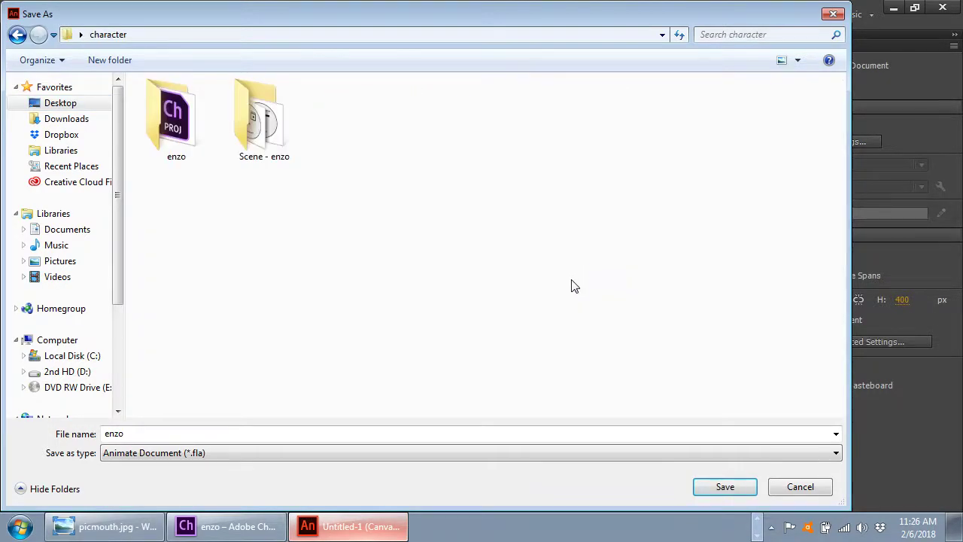
click(726, 488)
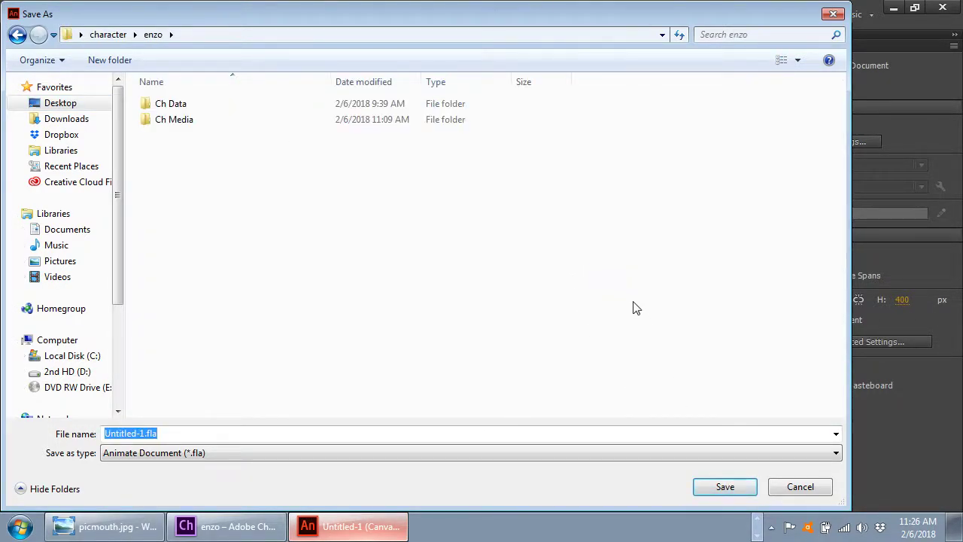
click(108, 34)
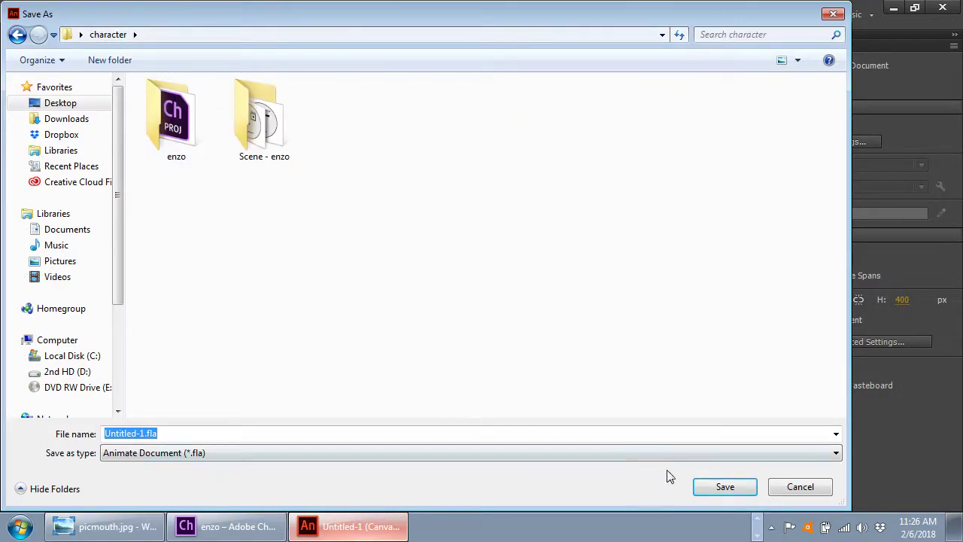
click(714, 491)
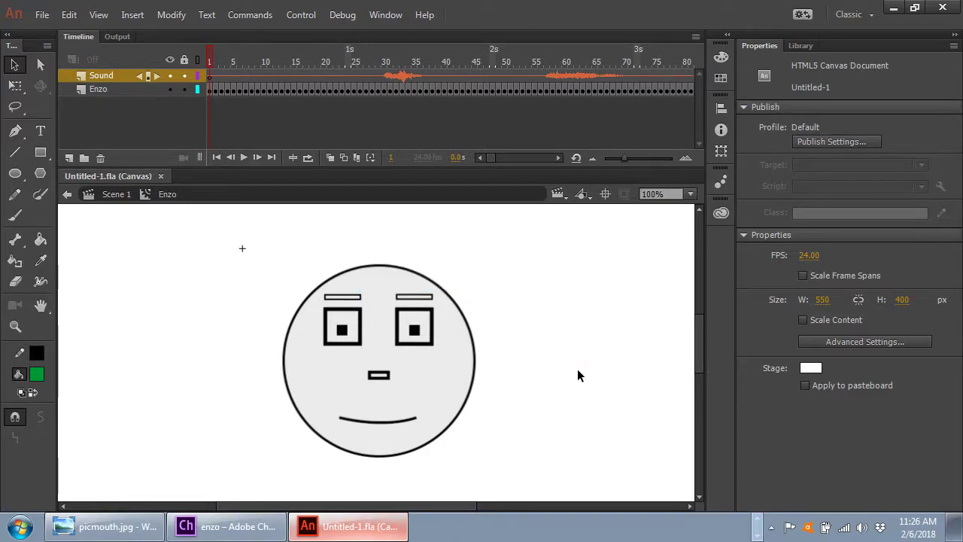
- Return to Scene 1 and place an instance of the Enzo movie clip from the library on the stage
click(114, 200)
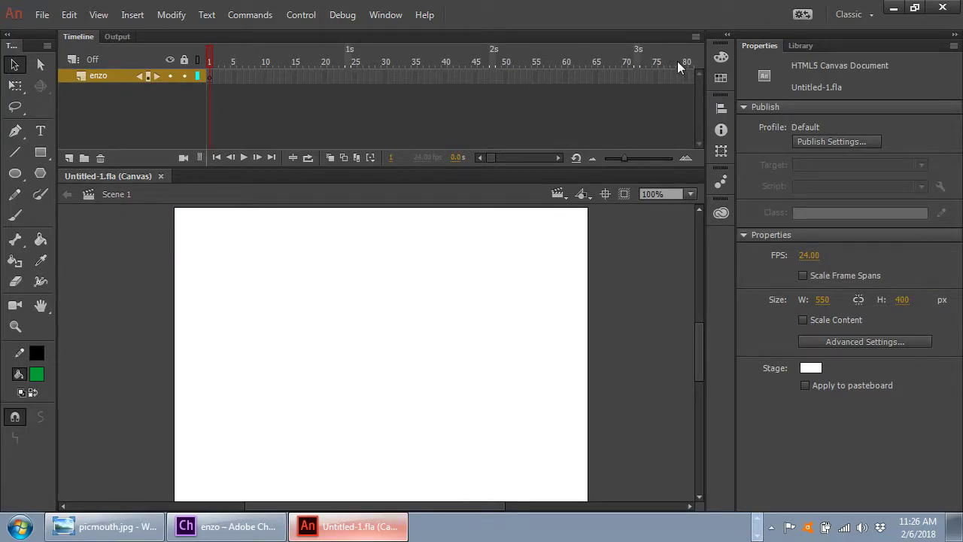
click(794, 45)
click(782, 212)
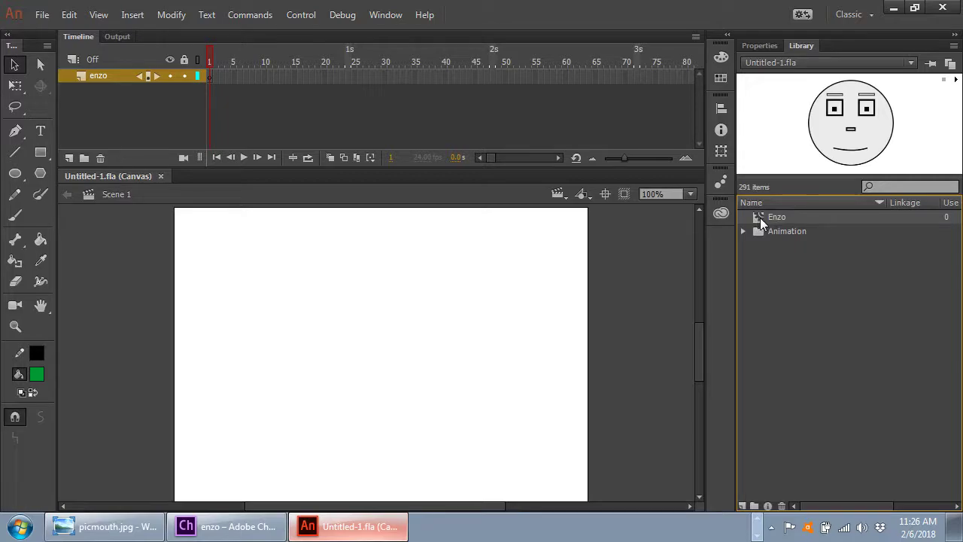
click(952, 80)
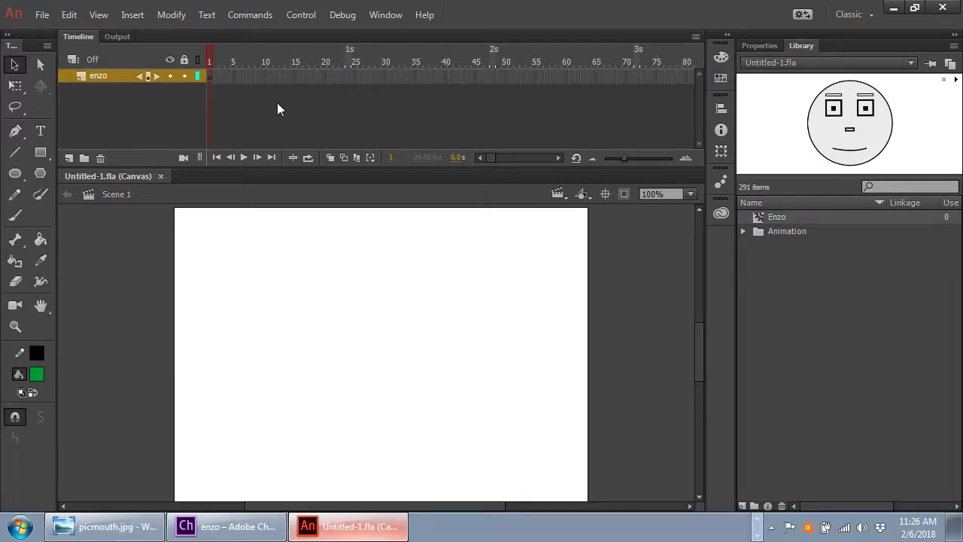
drag(758, 217, 454, 397)
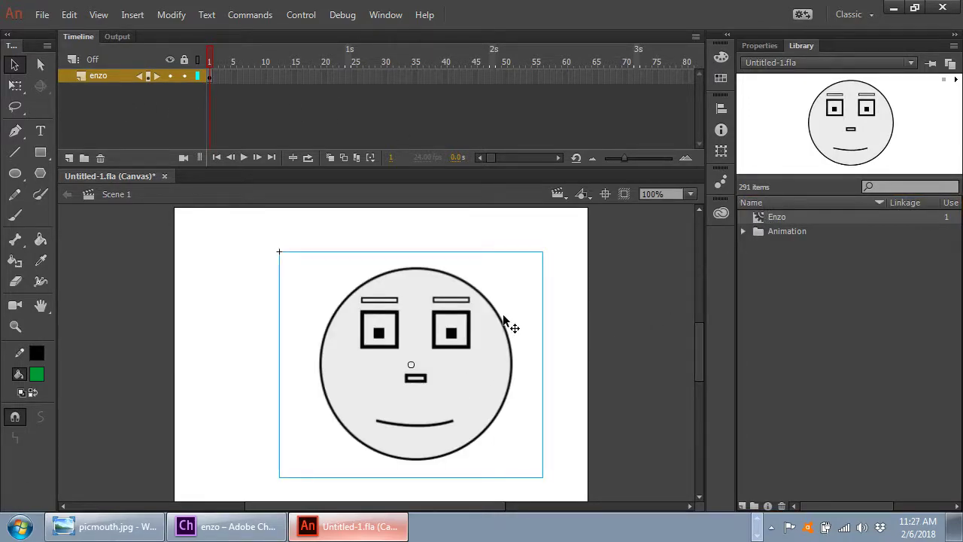
drag(474, 329, 507, 357)
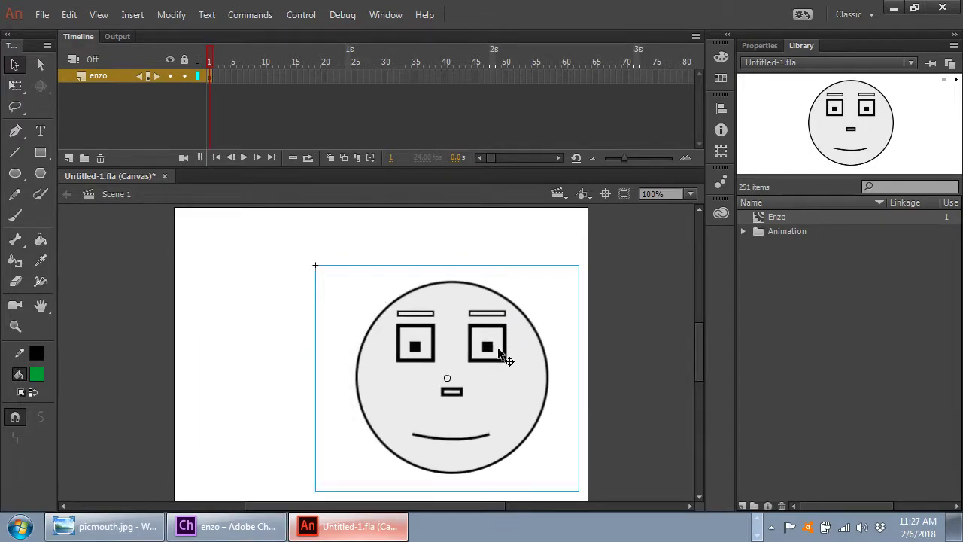
- Scale the Enzo instance down to a little over a third of its size and move it to the stage's lower-right area
key(q)
drag(579, 266, 494, 338)
drag(464, 384, 522, 436)
click(607, 414)
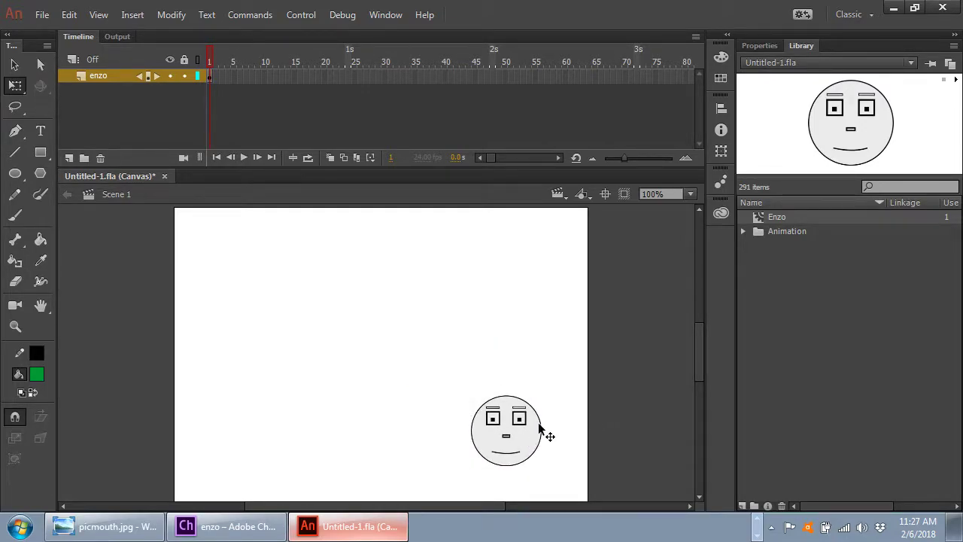
click(531, 428)
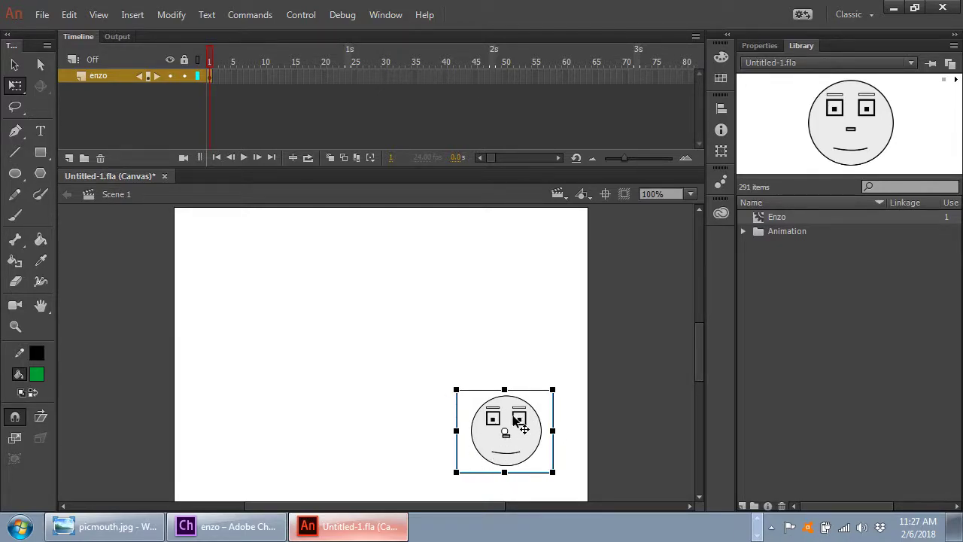
- Save the document, test the animation in the browser, and return to the timeline in Animate
key(ctrl+s)
key(ctrl+Return)
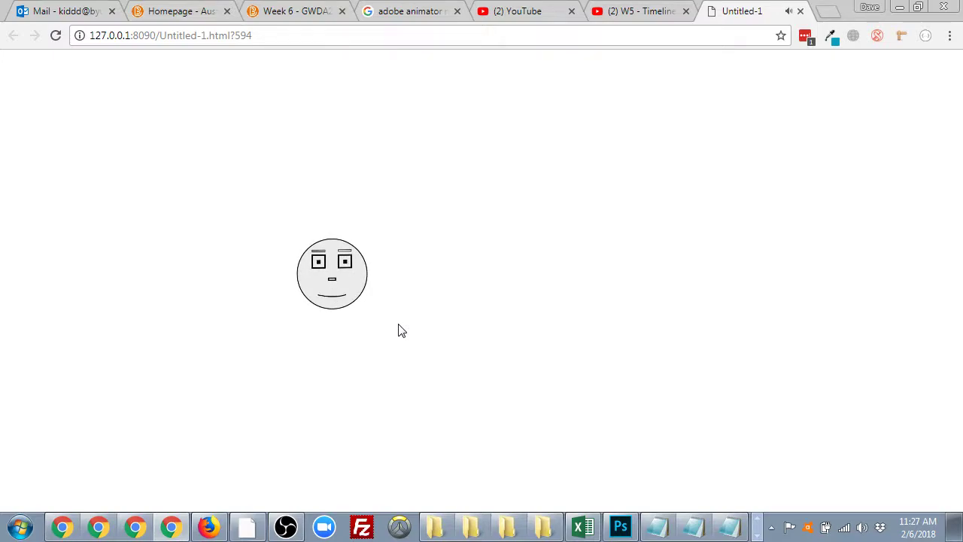
middle_click(743, 15)
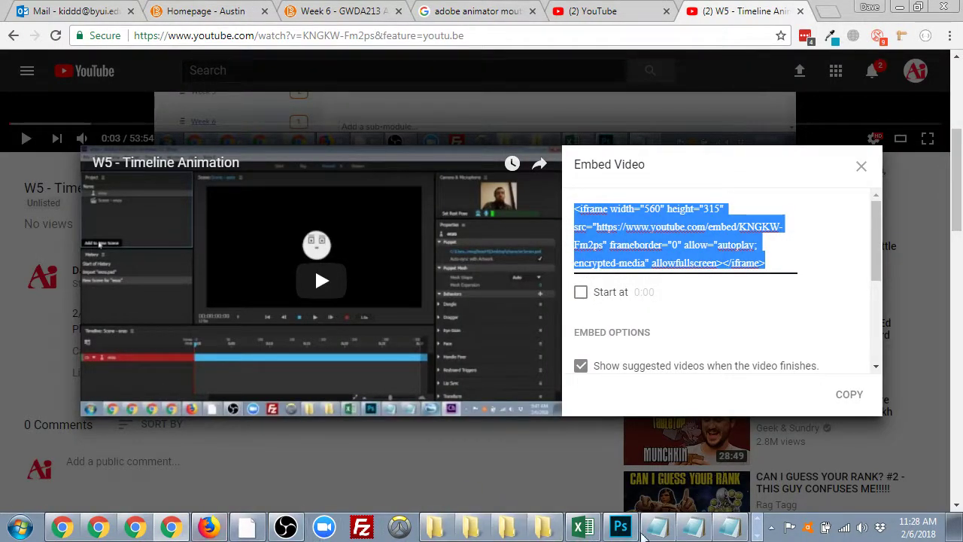
click(756, 533)
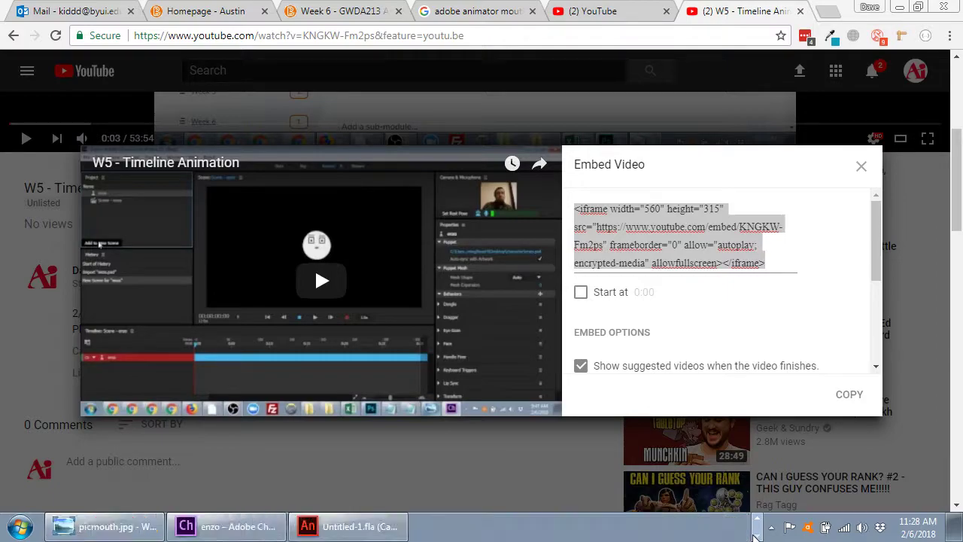
click(354, 526)
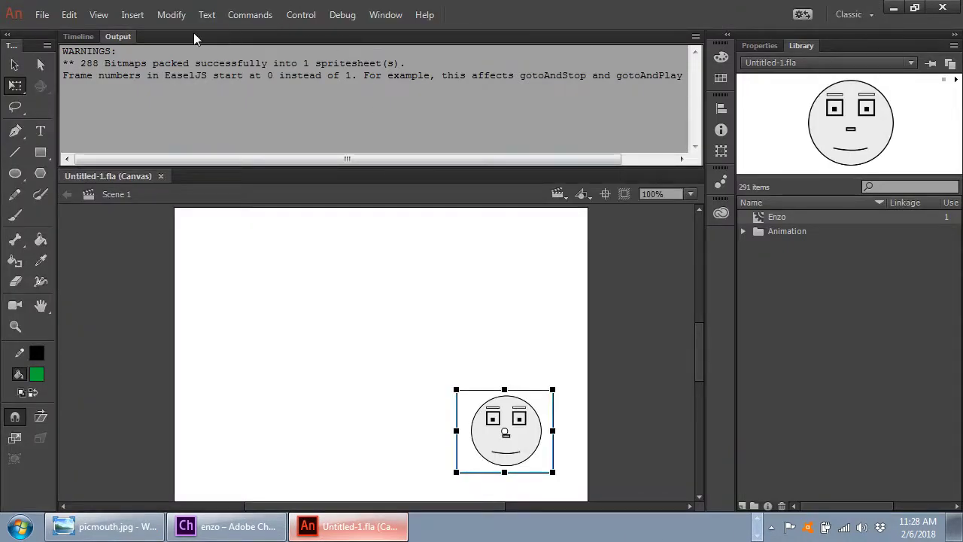
click(89, 36)
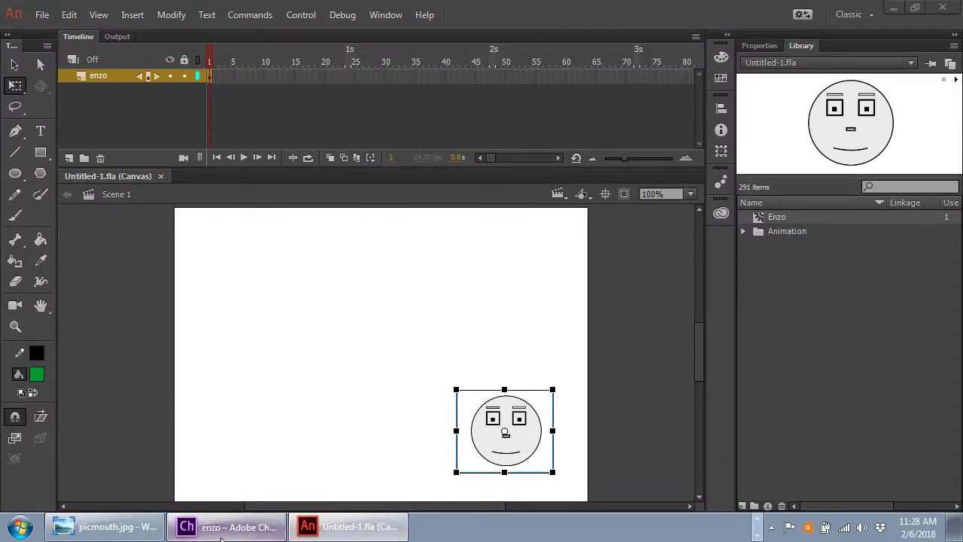
- Switch to Character Animator to examine the enzo scene with its recorded take, and return to Animate
click(226, 526)
click(361, 436)
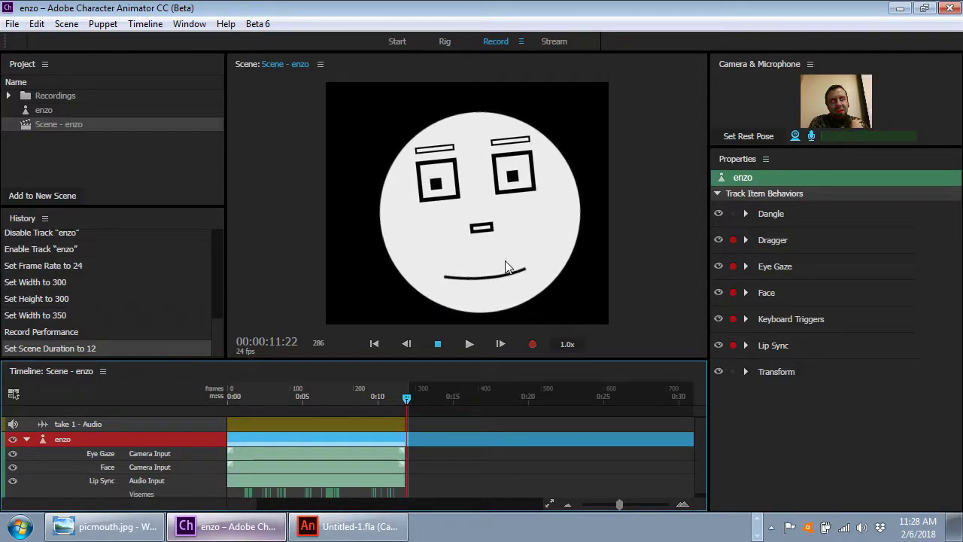
click(338, 525)
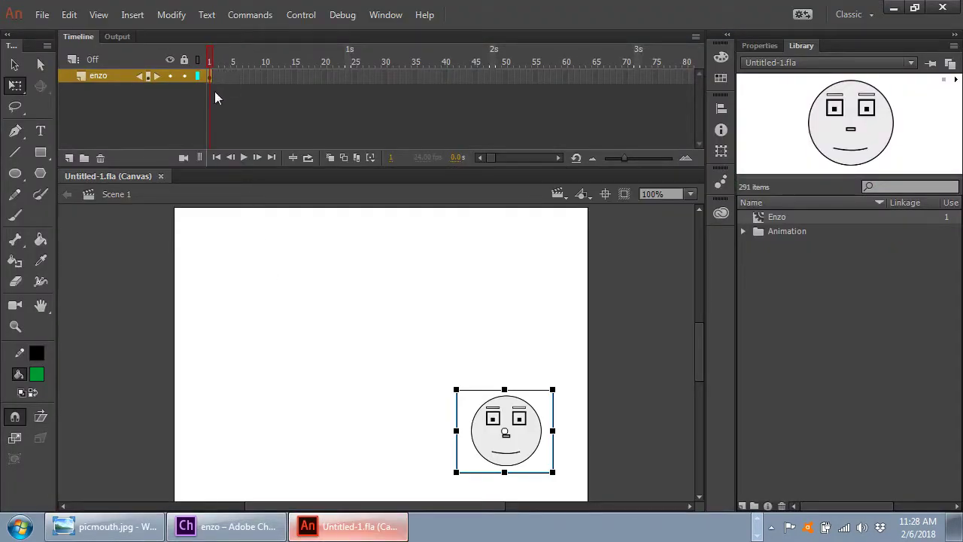
- In the Enzo movie clip, extend the first frame of the Enzo layer through frame 4, and return to Scene 1
double_click(759, 217)
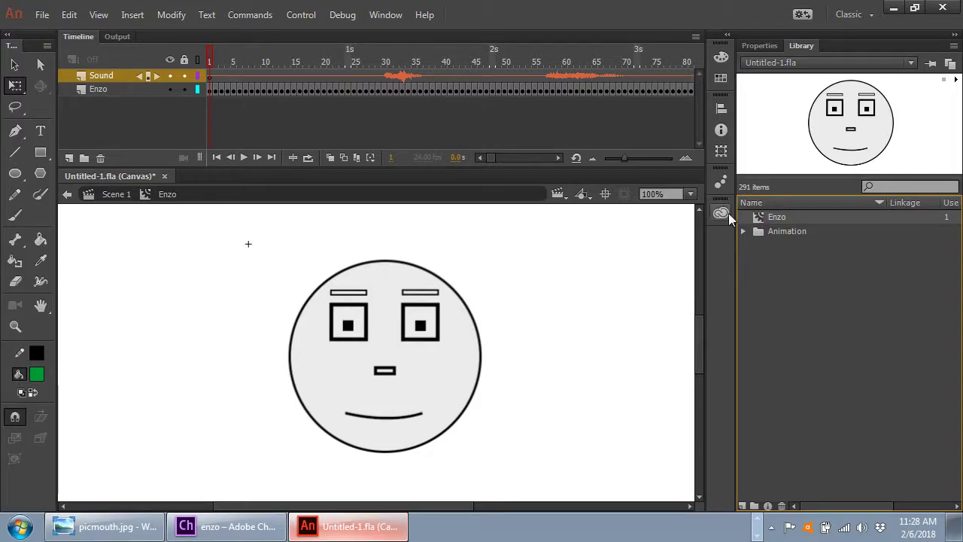
click(211, 79)
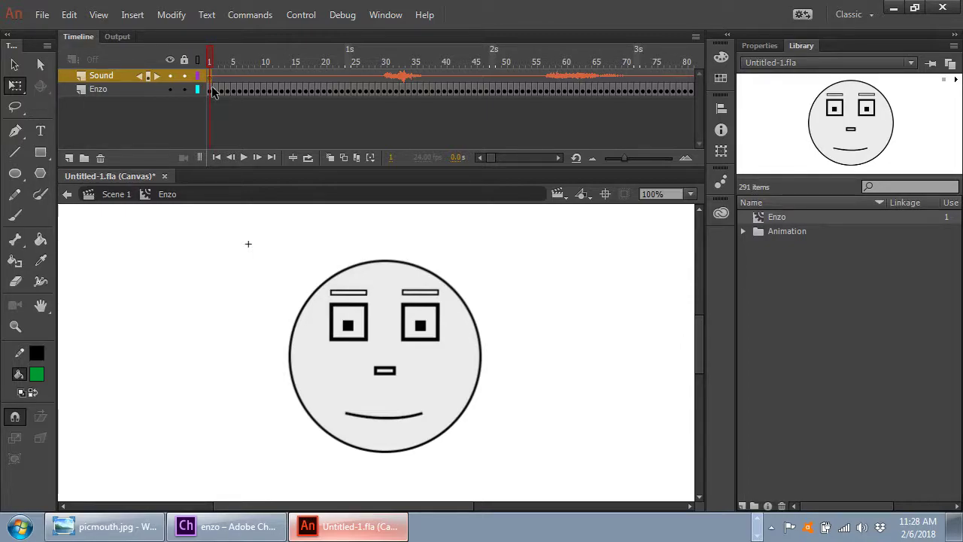
click(210, 91)
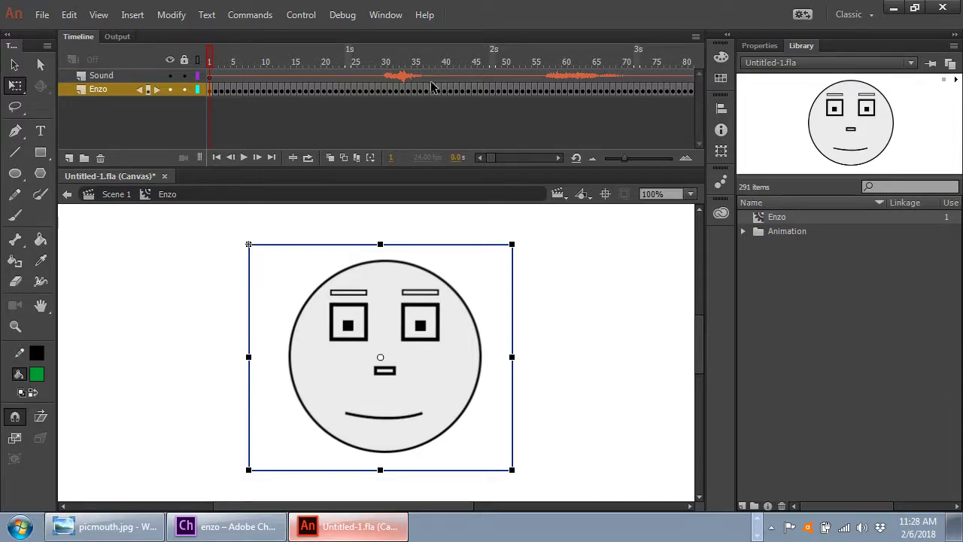
drag(210, 60, 204, 100)
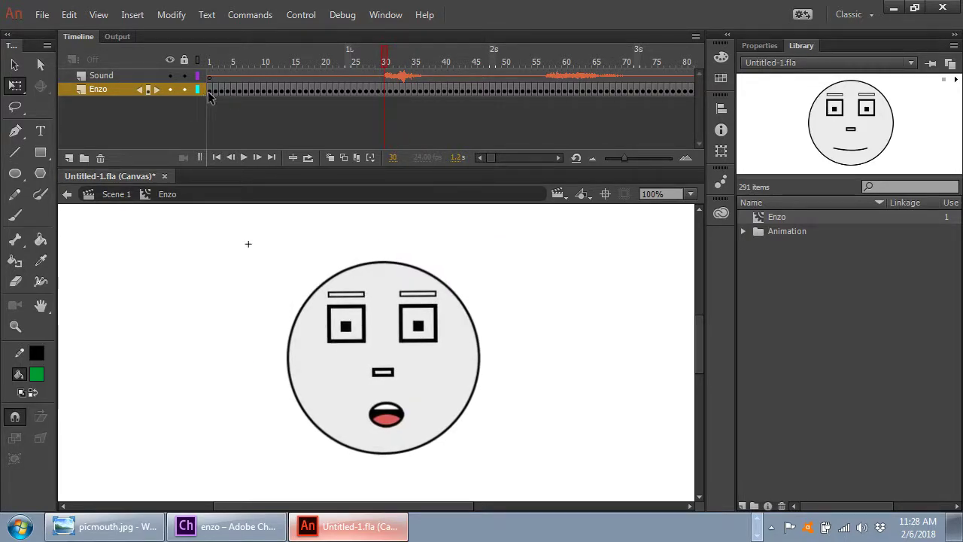
click(211, 91)
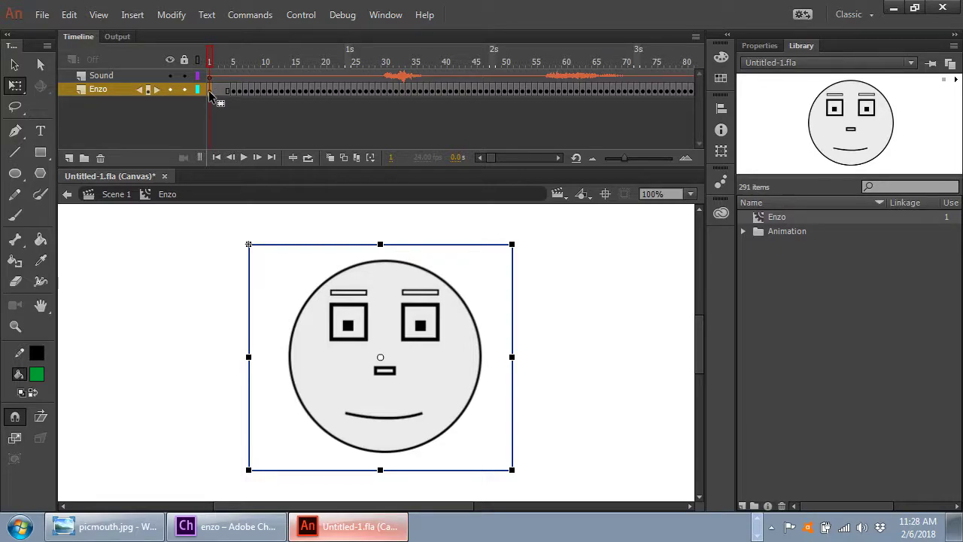
mouse_move(494, 161)
mouse_down()
mouse_move(534, 161)
mouse_move(509, 164)
mouse_up()
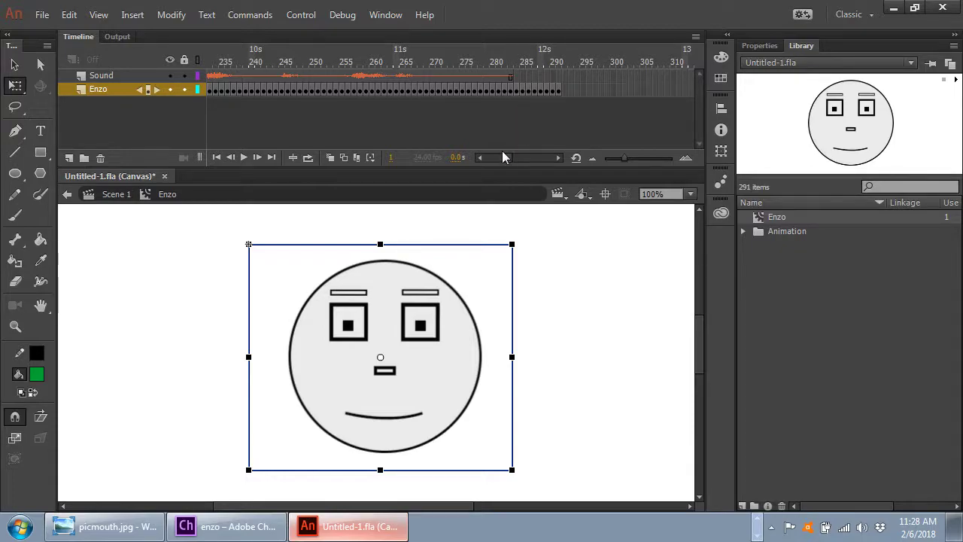
drag(507, 158, 483, 159)
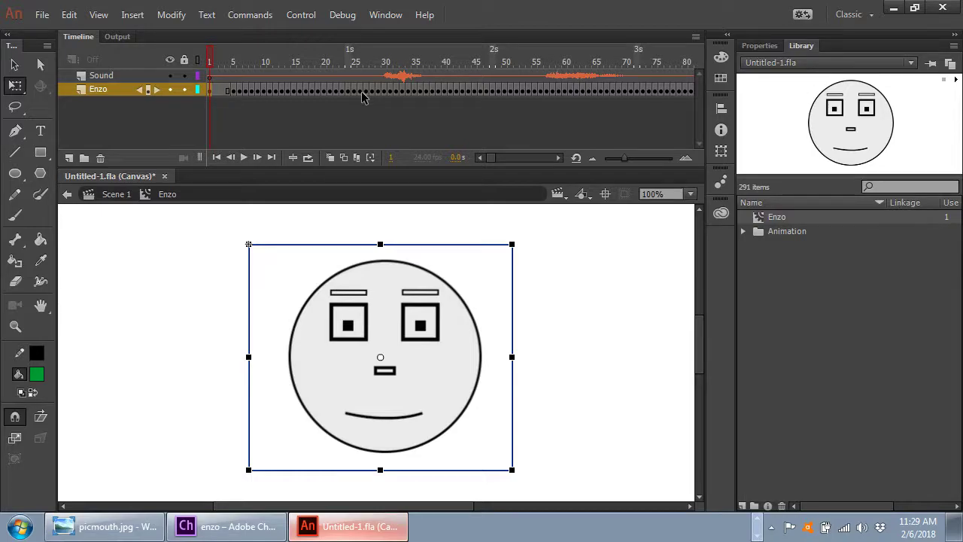
click(120, 197)
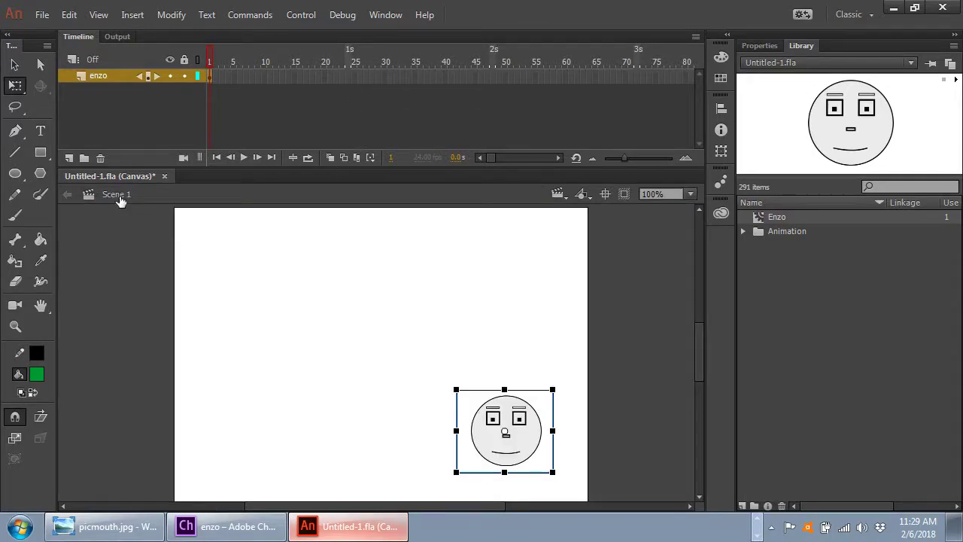
- Move the Enzo instance from the stage's lower-right area to its upper middle
click(784, 232)
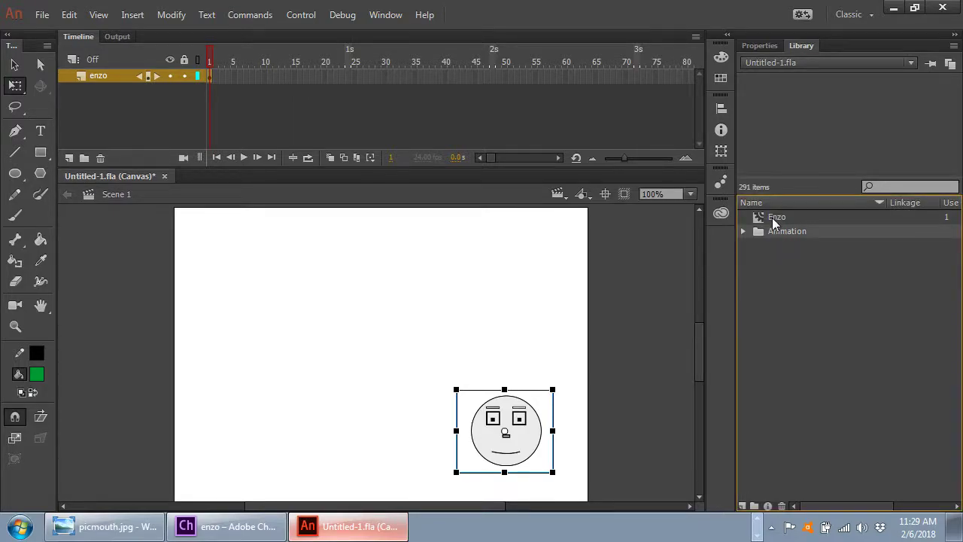
click(772, 217)
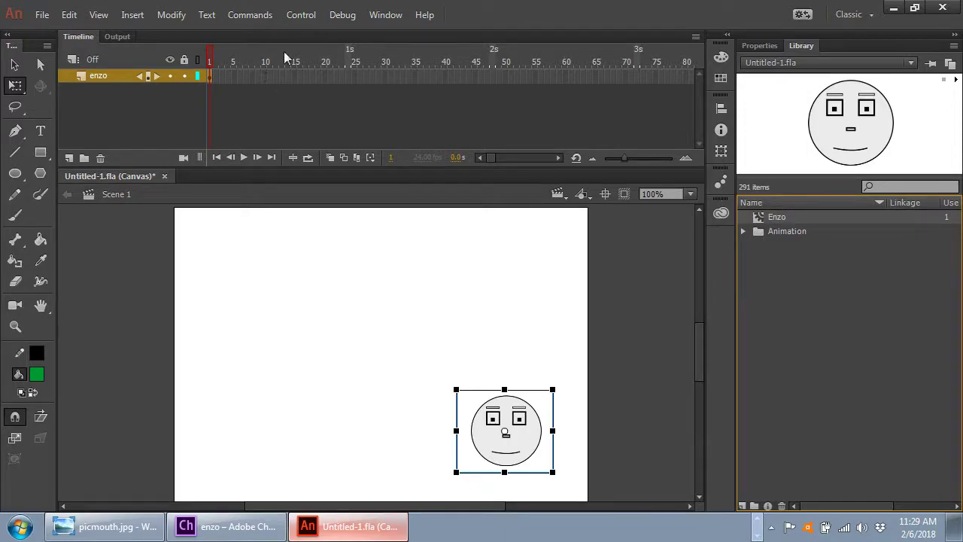
drag(532, 434, 400, 311)
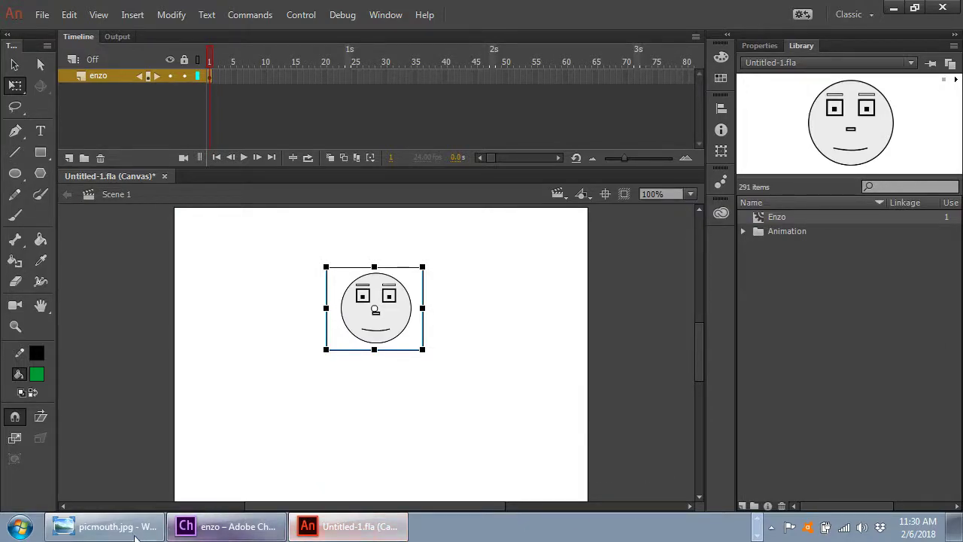
click(759, 535)
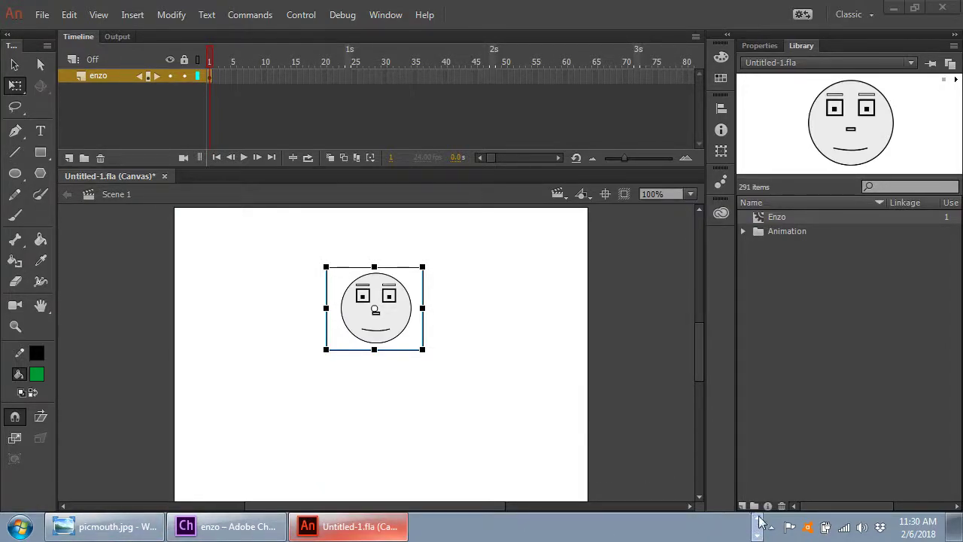
click(757, 519)
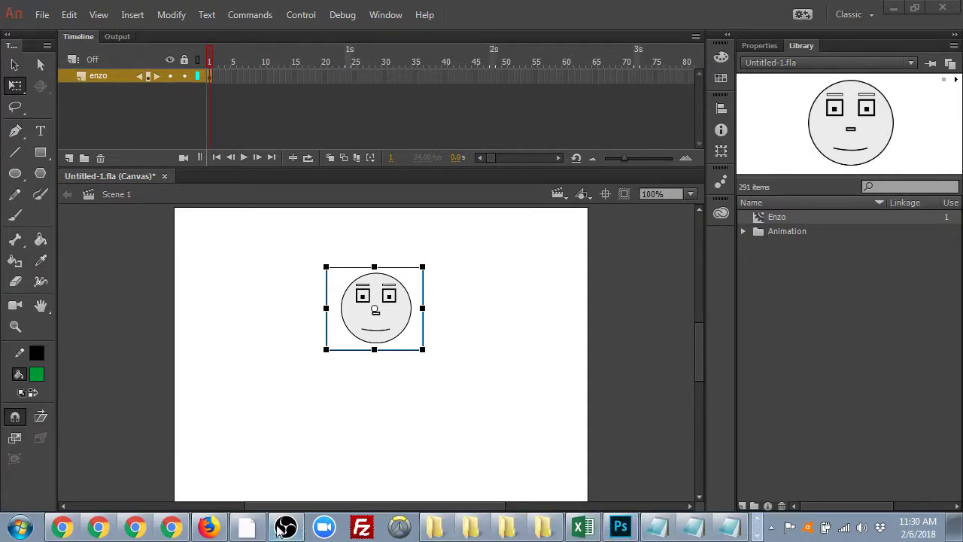